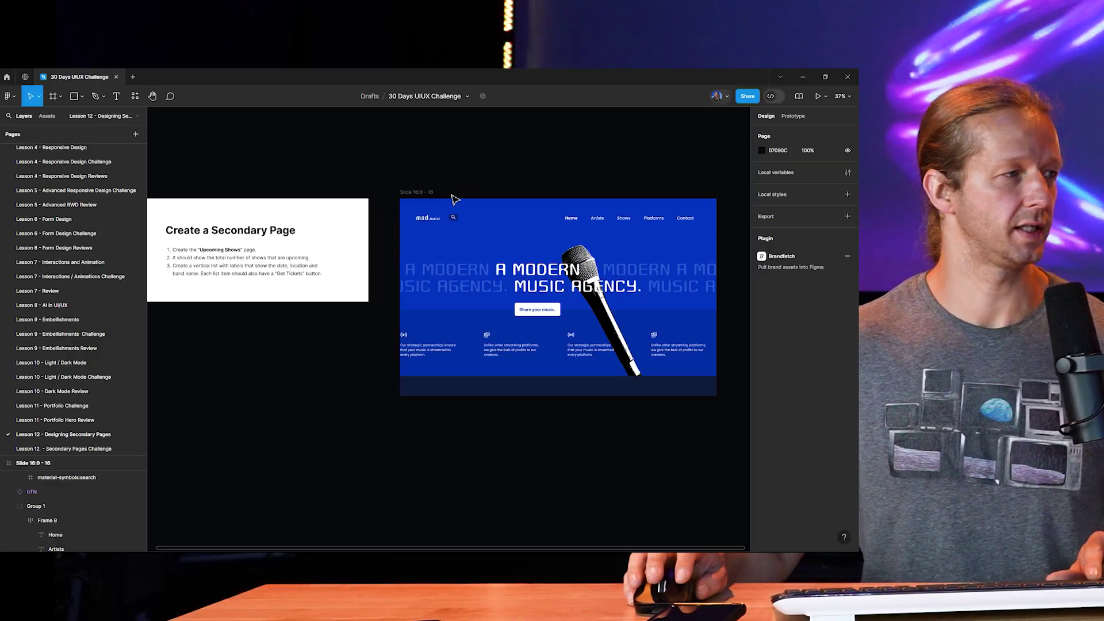
Step: Read the "Create a Secondary Page" brief, including its three requirements for the page
scroll(215, 216, up, 5)
drag(310, 223, 450, 204)
scroll(376, 336, up, 2)
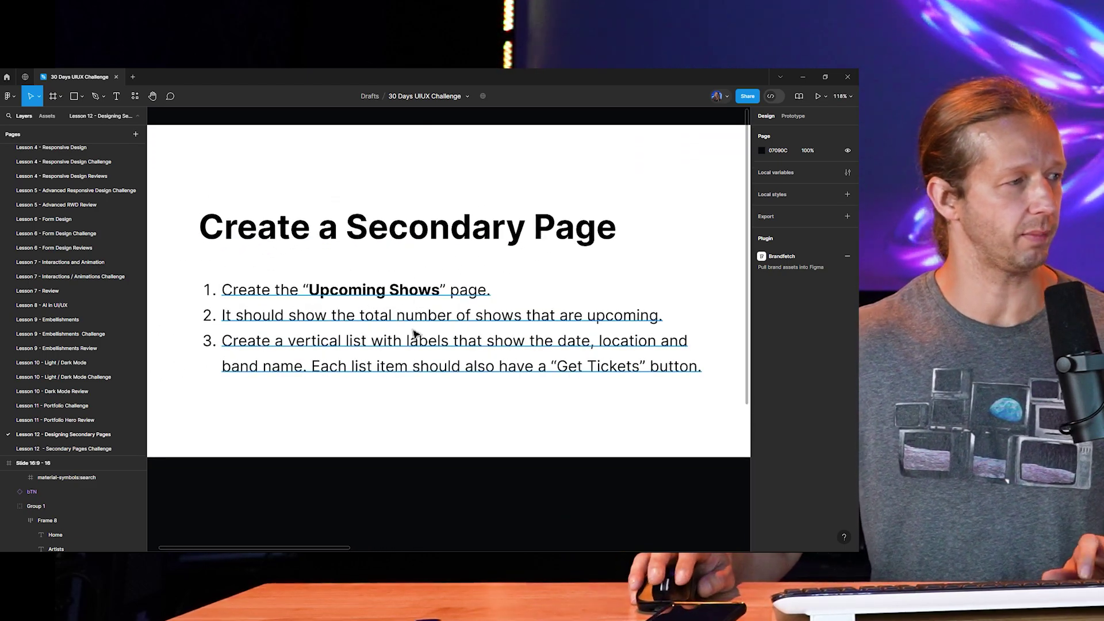
scroll(397, 322, down, 1)
scroll(307, 319, up, 1)
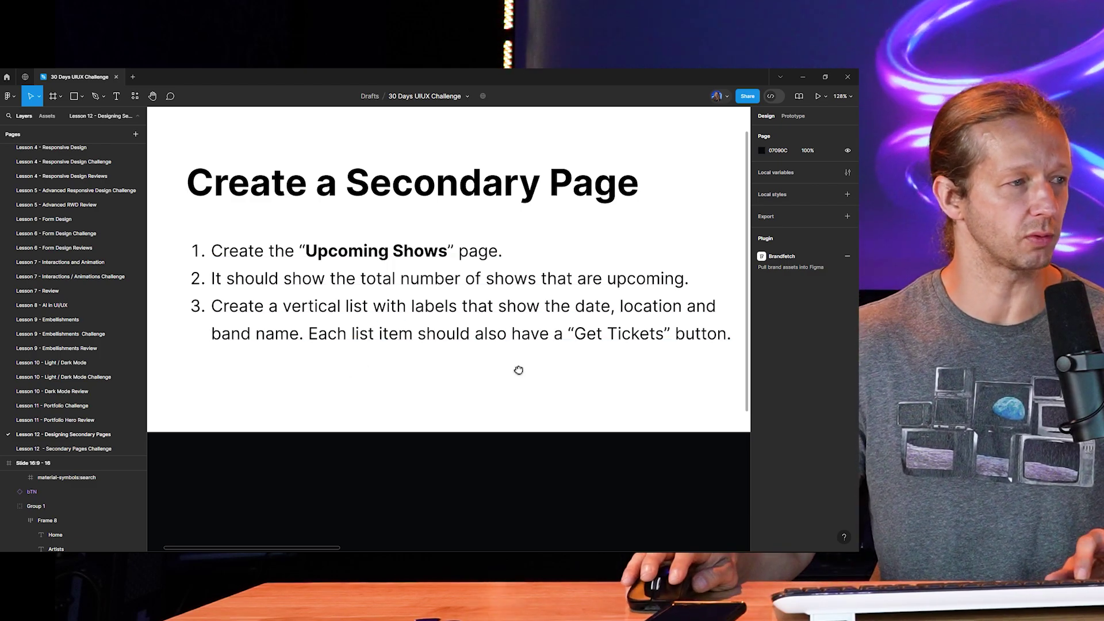
drag(518, 370, 500, 365)
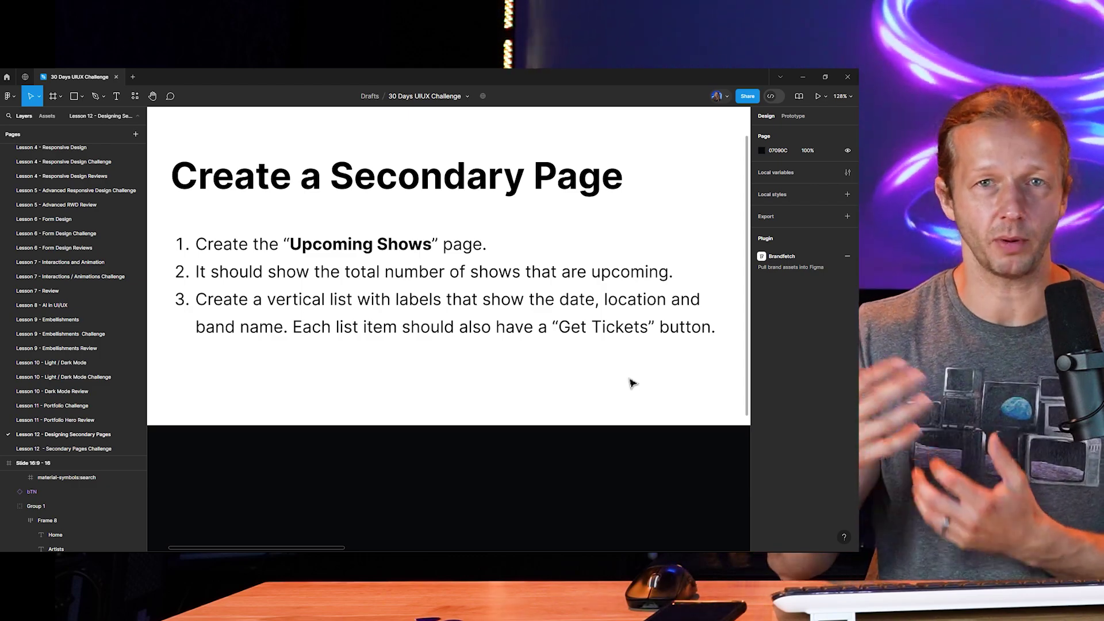
scroll(635, 354, down, 2)
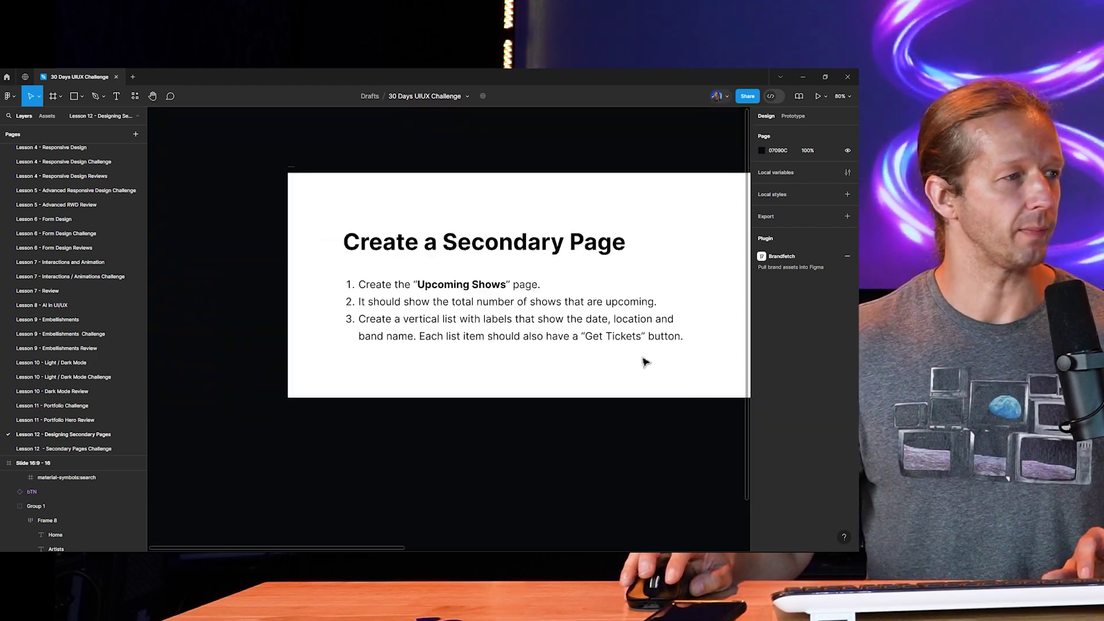
Step: Duplicate the music agency home page frame and place the copy beside the original
drag(646, 363, 360, 320)
scroll(437, 184, down, 2)
drag(446, 175, 614, 150)
scroll(251, 177, down, 1)
click(629, 135)
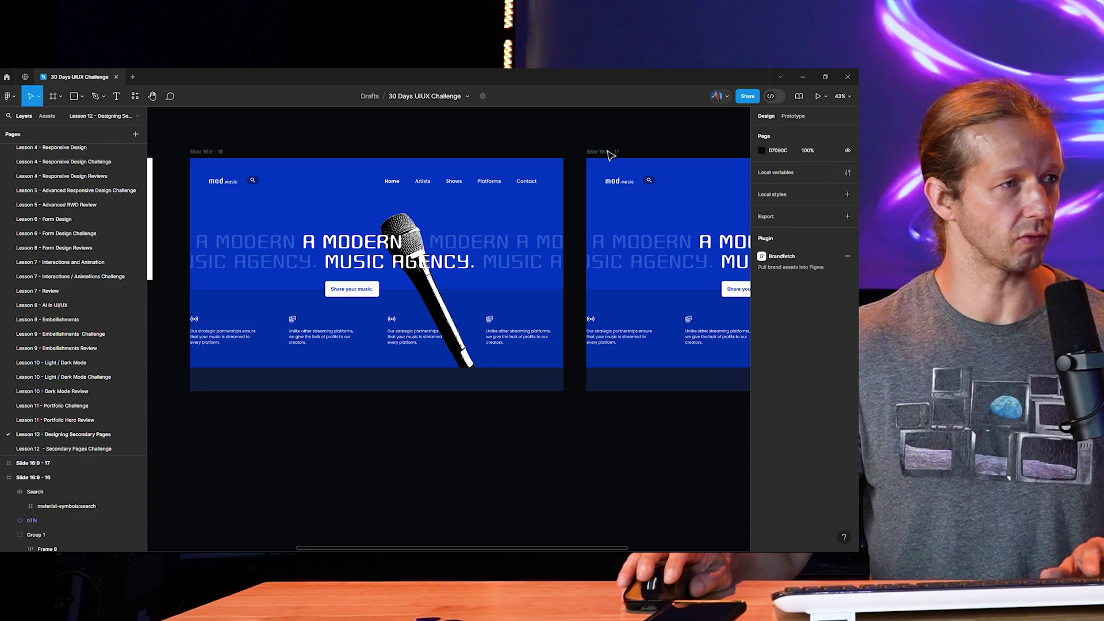
Step: Delete the two faded repeating text lines behind the headline in the duplicated page
drag(481, 143, 198, 158)
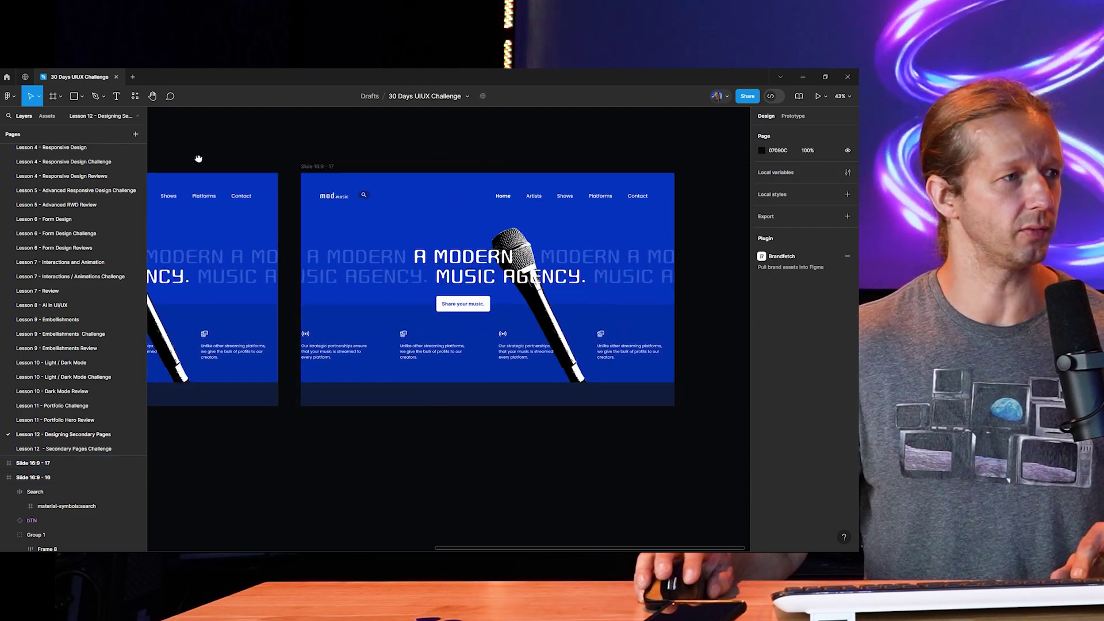
scroll(466, 244, up, 3)
drag(472, 236, 435, 217)
scroll(432, 216, down, 2)
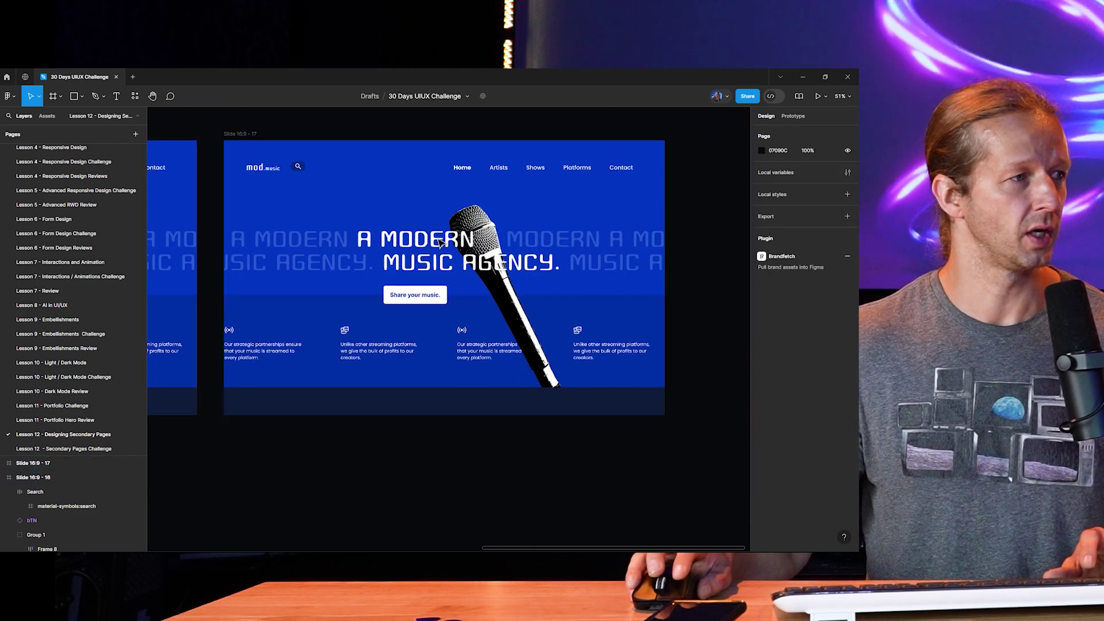
click(244, 135)
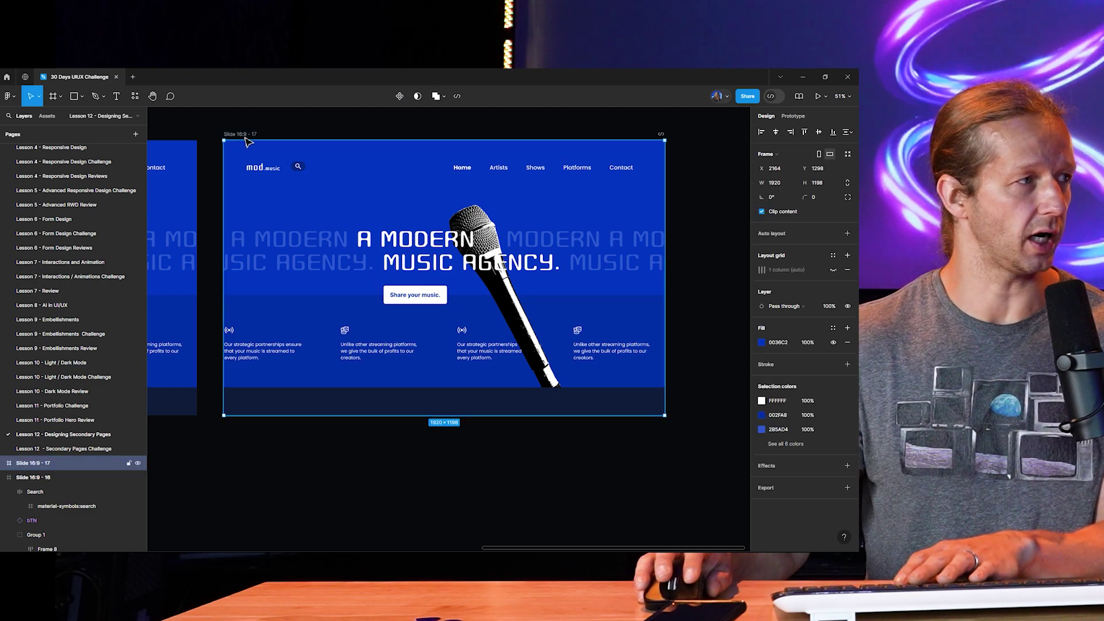
click(373, 345)
click(403, 267)
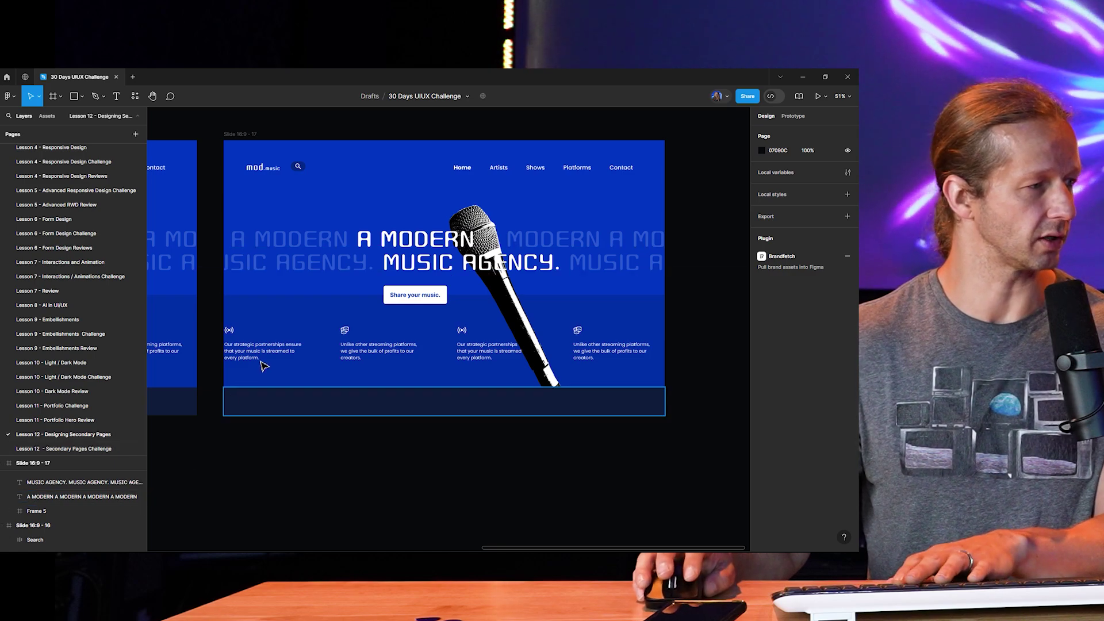
click(302, 240)
key(Delete)
click(319, 262)
key(Delete)
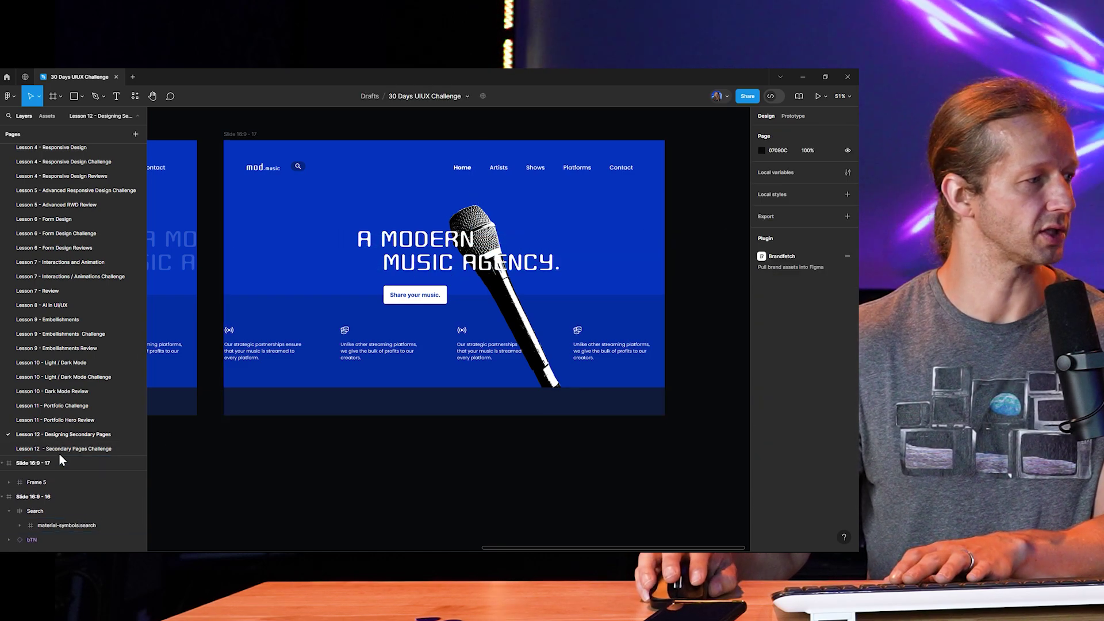
Step: Enlarge the layer list and unlock the headline texts, the microphone and the faded background lines in the original page
drag(62, 456, 65, 203)
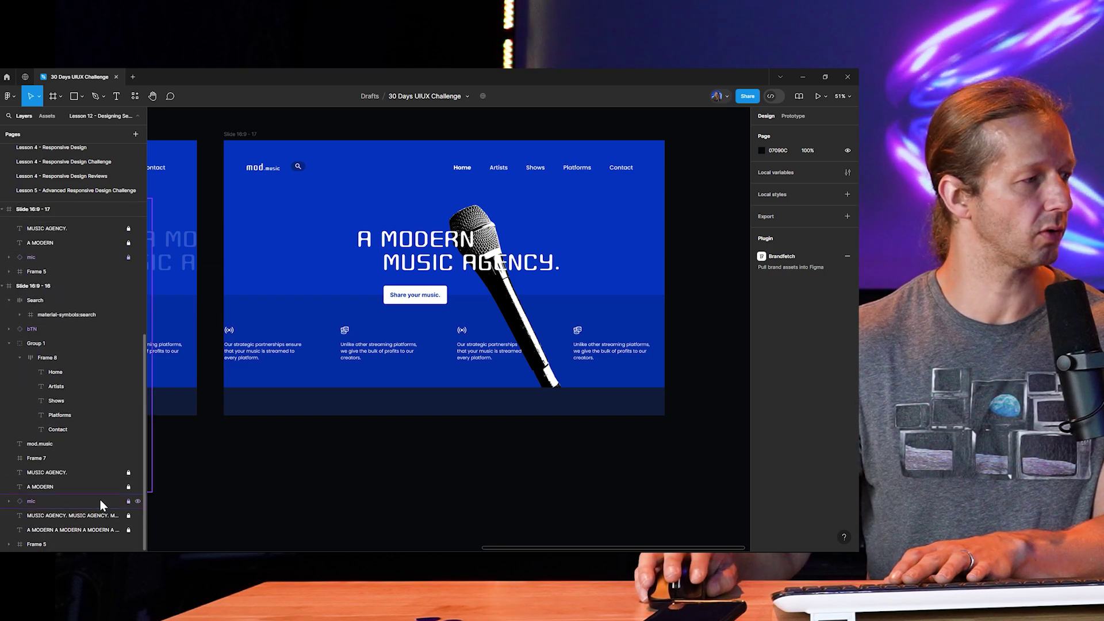
click(129, 472)
click(128, 487)
click(128, 501)
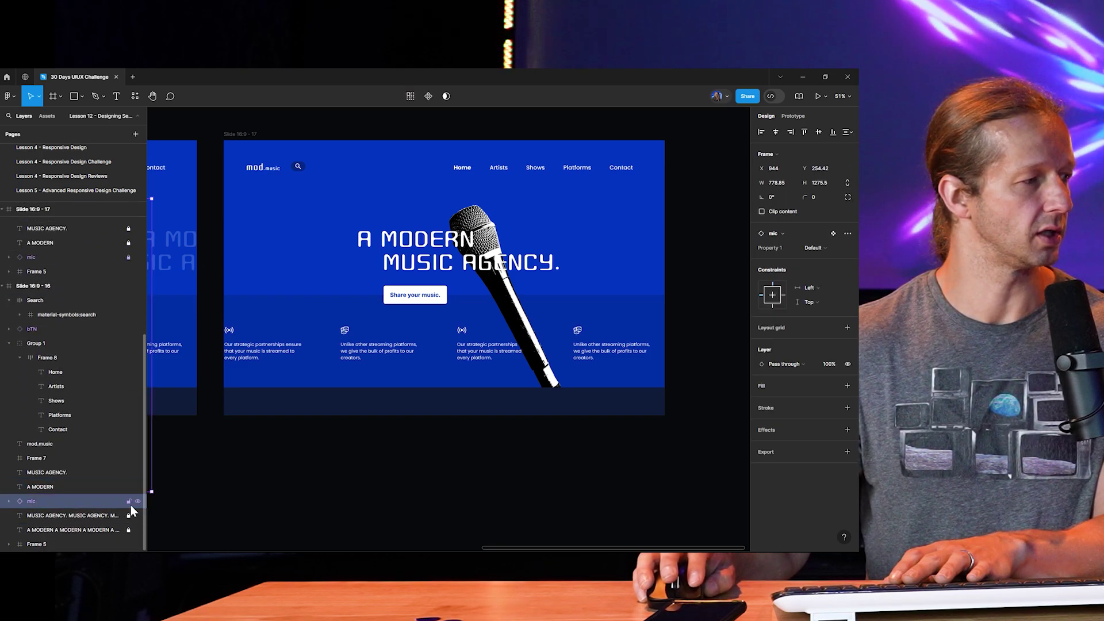
click(129, 529)
click(421, 268)
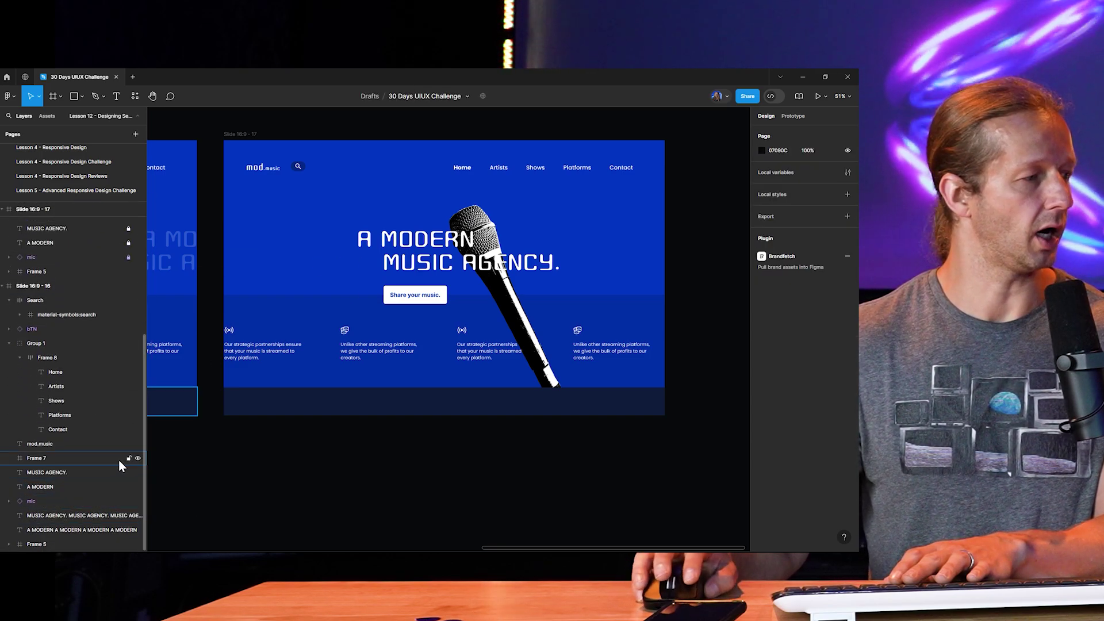
Step: Remove the headline, microphone, button, feature section and footer band from the duplicated page, keeping only the header
scroll(104, 469, up, 4)
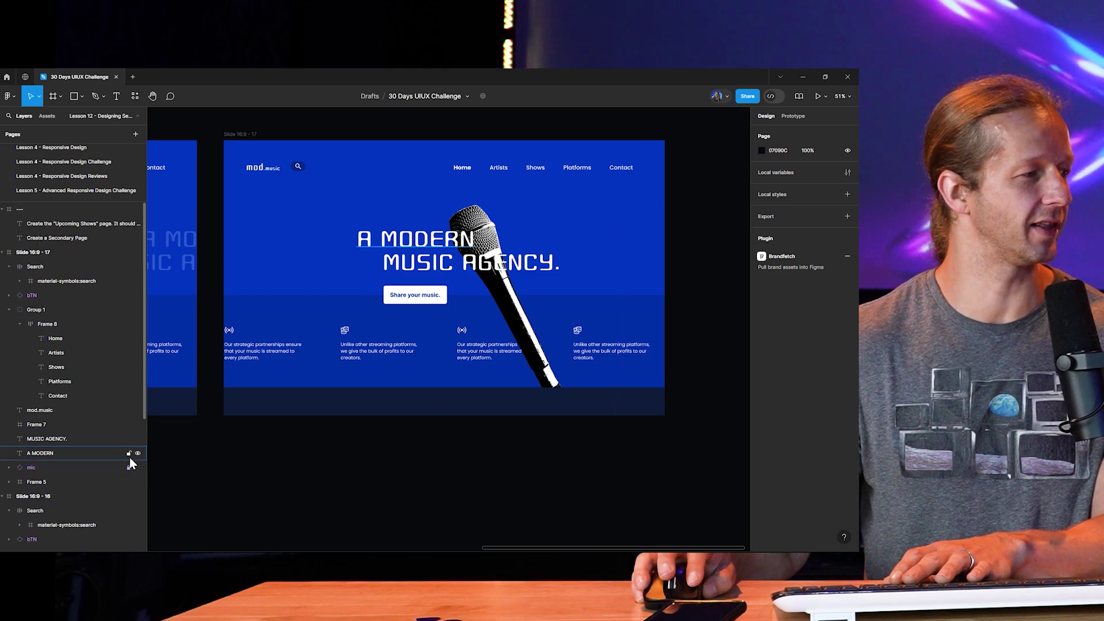
click(374, 249)
drag(324, 207, 595, 272)
key(Delete)
drag(328, 254, 577, 377)
key(Delete)
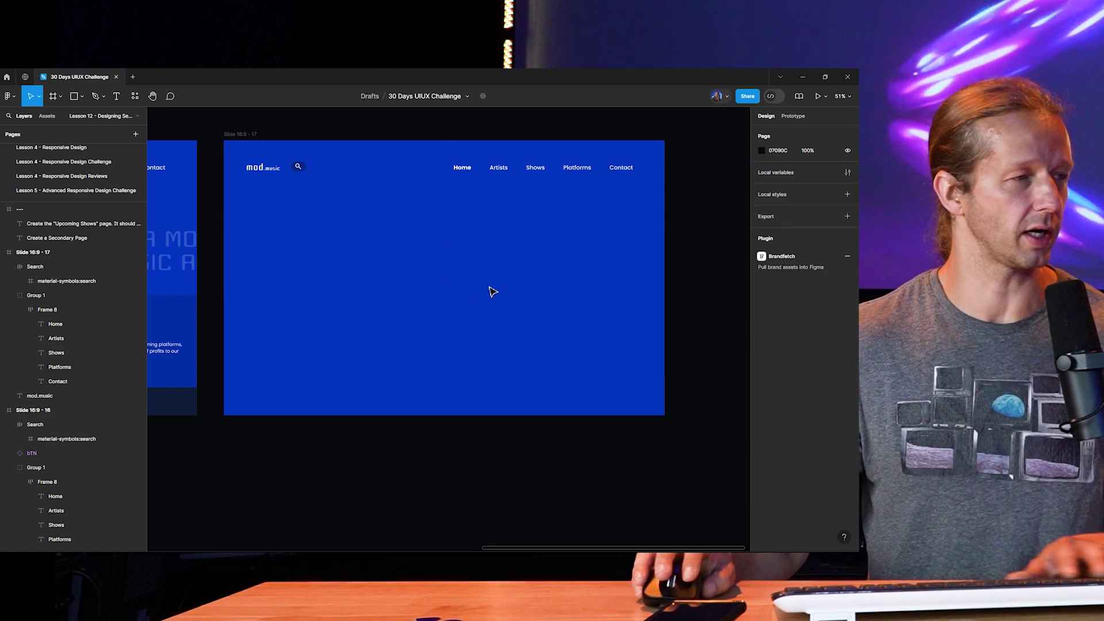
Step: Review the emptied page's header, the original home page and the brief for the "Upcoming Shows" page
scroll(460, 255, down, 2)
drag(412, 254, 459, 257)
scroll(511, 207, up, 3)
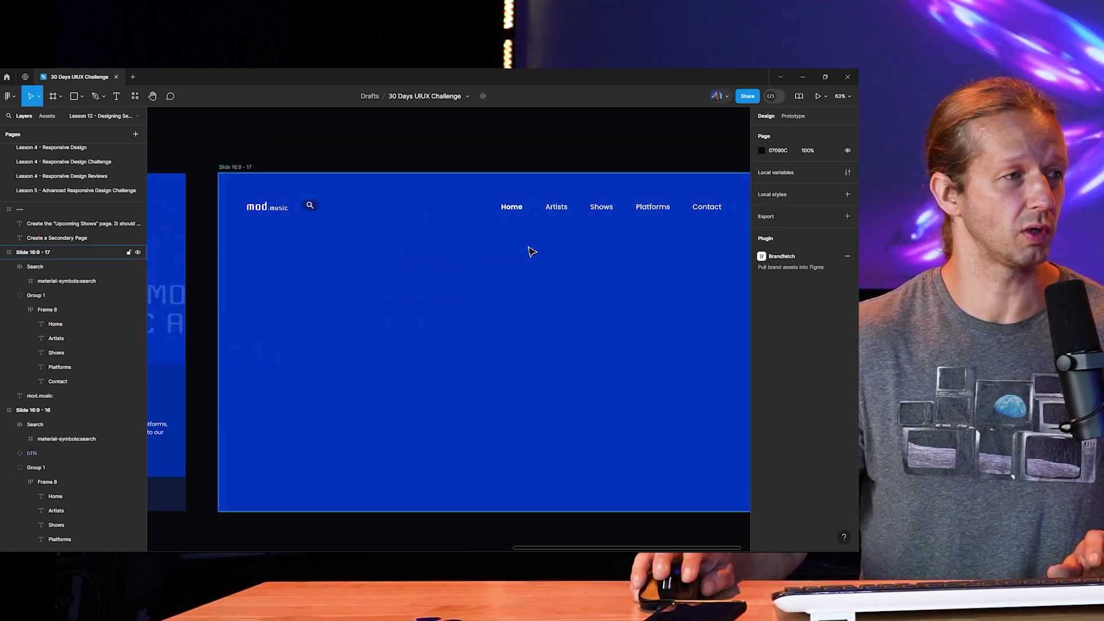
drag(543, 269, 518, 250)
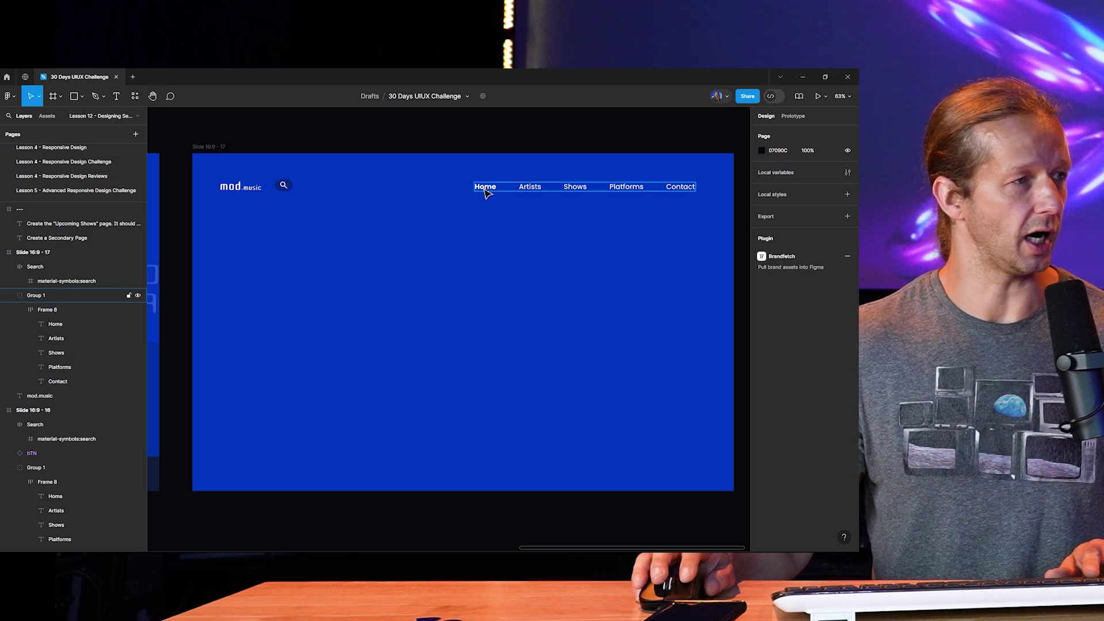
scroll(402, 270, down, 3)
drag(402, 271, 551, 266)
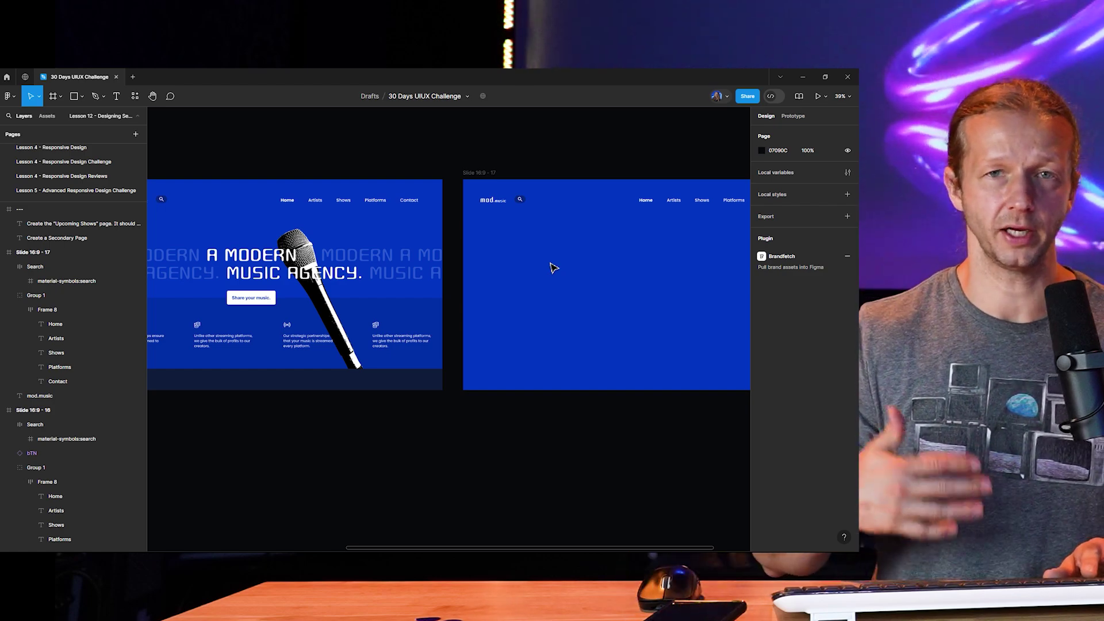
scroll(503, 273, left, 6)
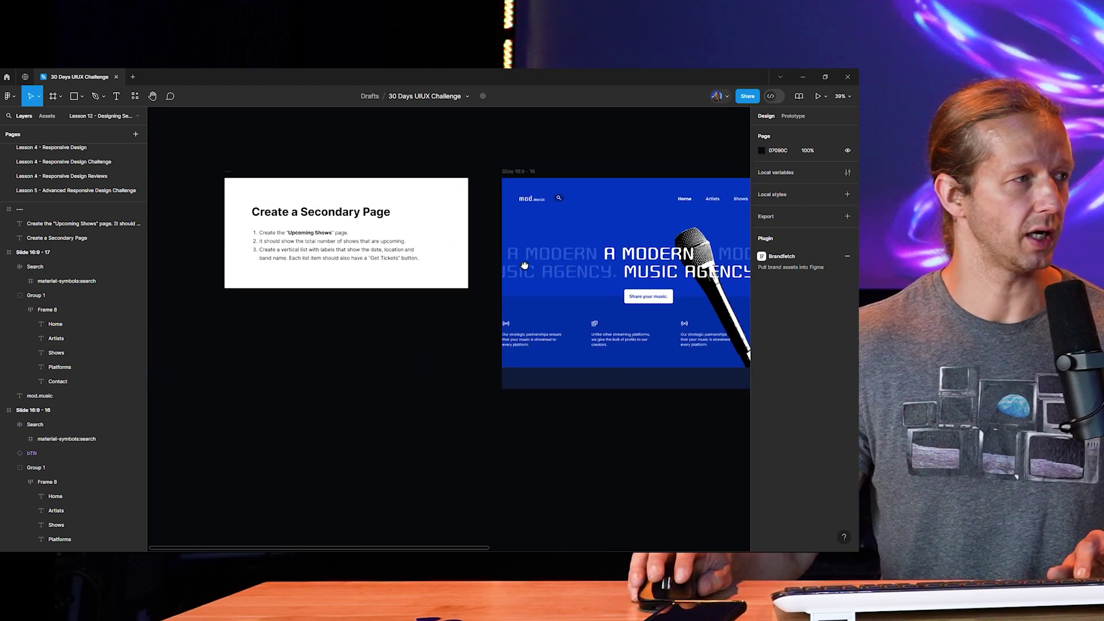
scroll(381, 239, up, 5)
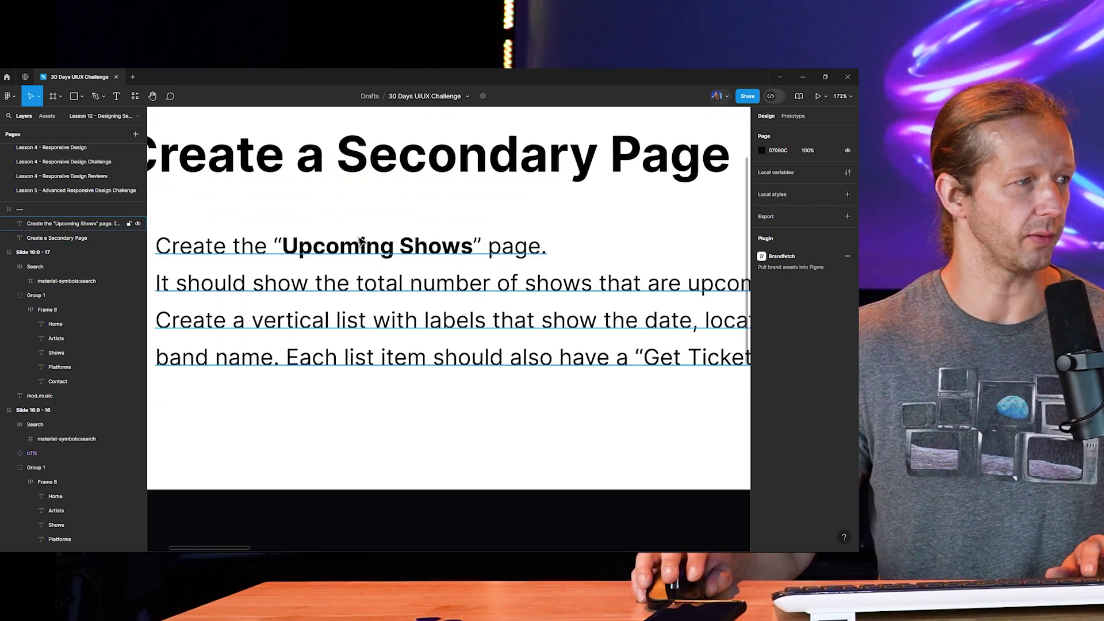
scroll(384, 252, down, 6)
scroll(384, 251, right, 5)
scroll(387, 250, left, 1)
scroll(391, 247, up, 4)
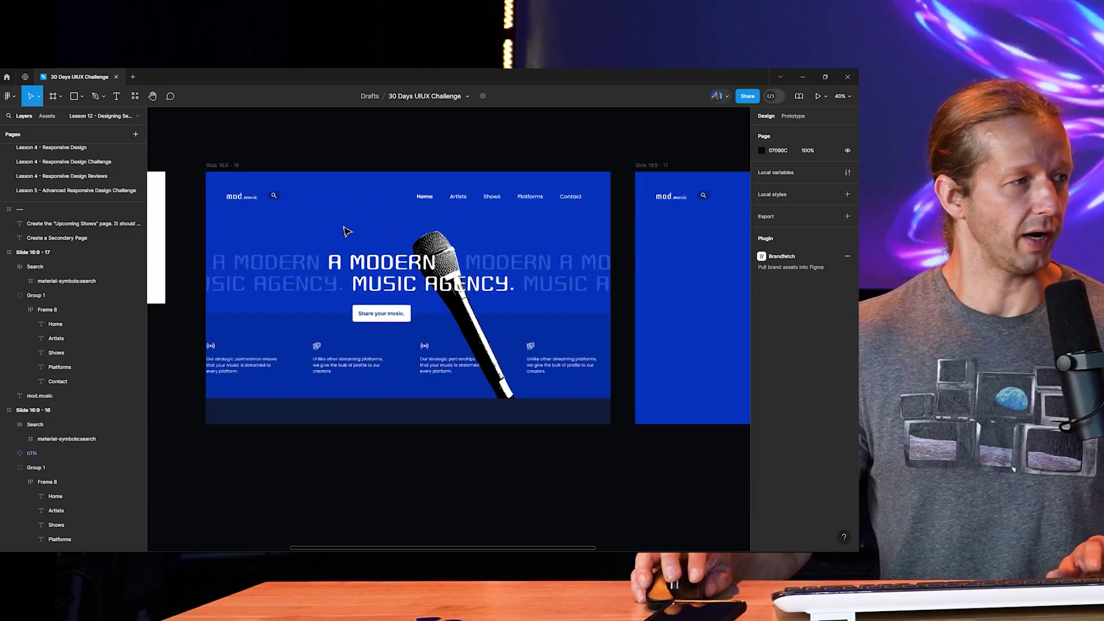
Step: Copy the "A MODERN" headline text from the original page and paste it into the duplicated page
scroll(396, 245, down, 3)
click(426, 233)
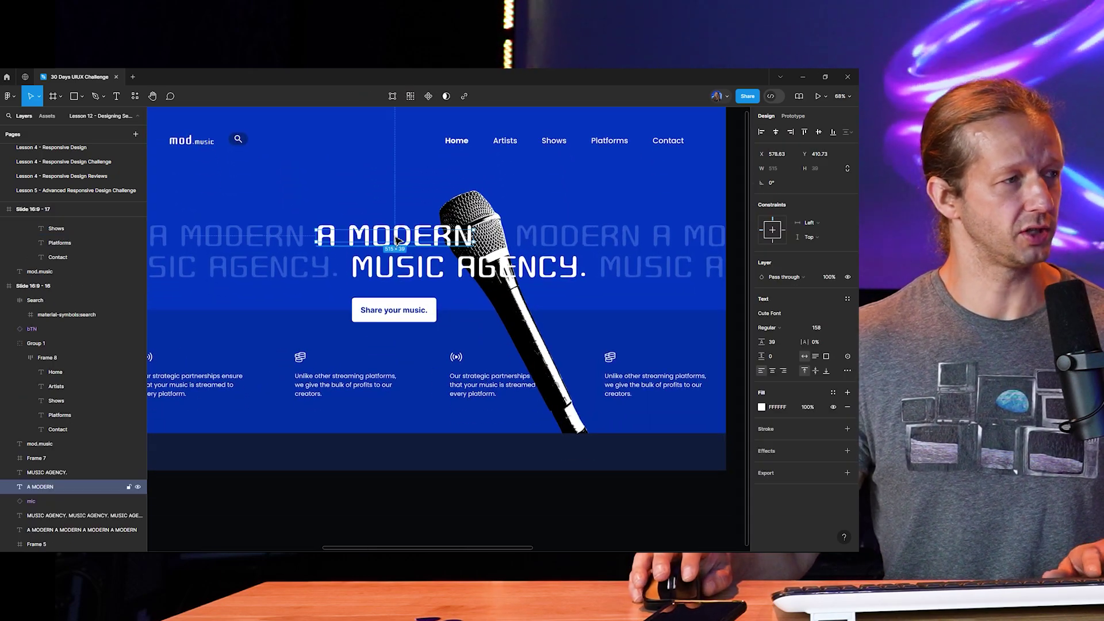
scroll(428, 213, down, 4)
drag(477, 220, 377, 257)
scroll(493, 222, up, 4)
key(ctrl+v)
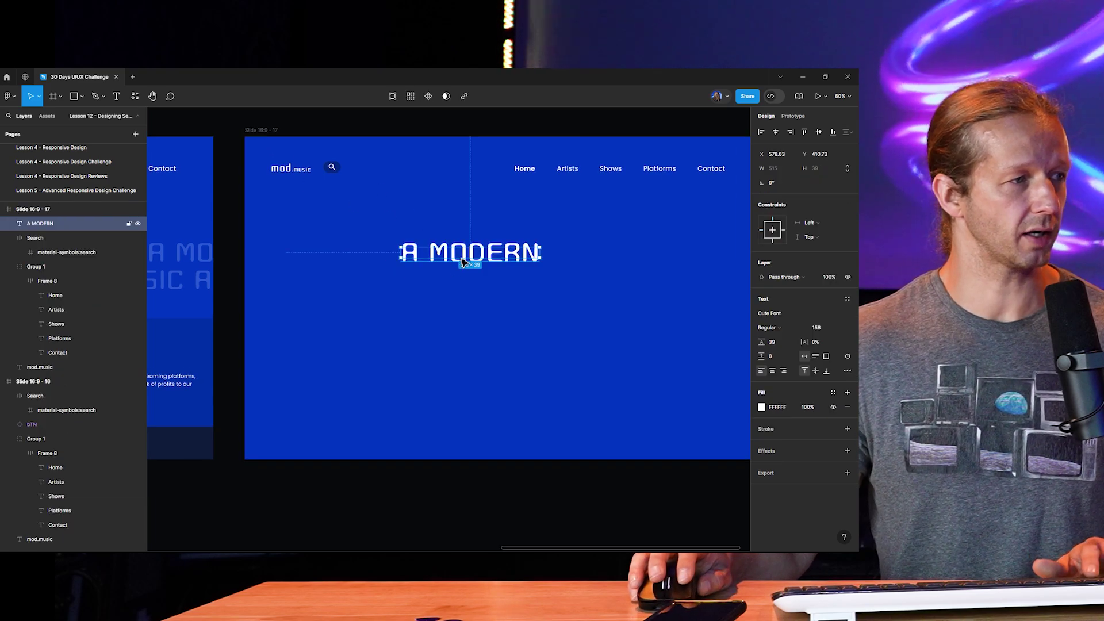
Step: Move the pasted headline below the logo and change its text to "Upcoming Shows"
drag(462, 261, 330, 241)
double_click(339, 233)
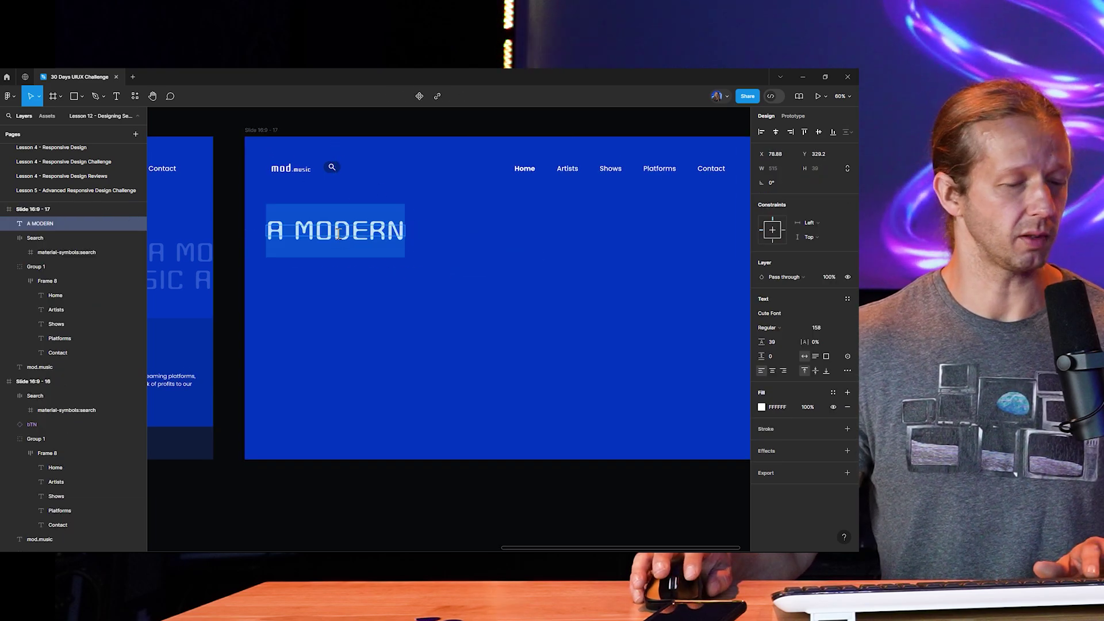
text(Upcoming Shows)
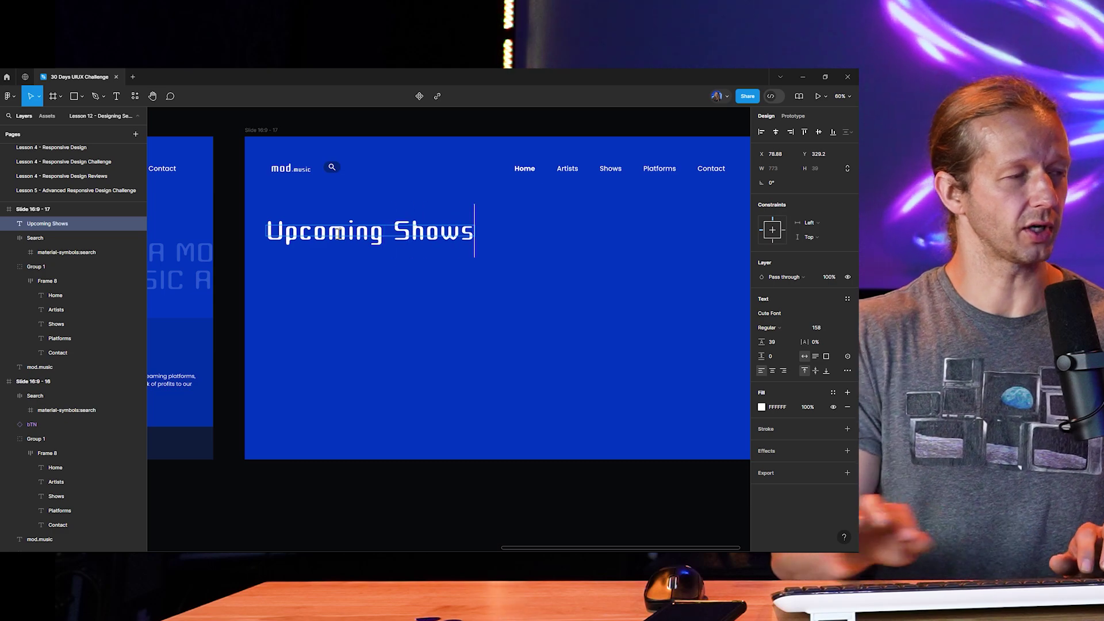
click(337, 328)
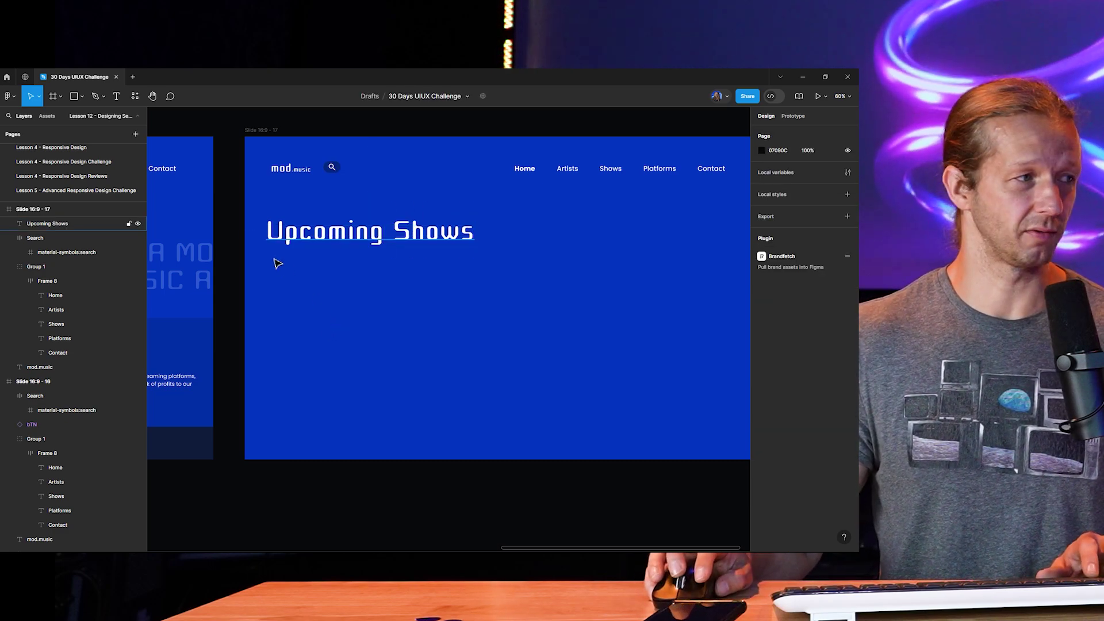
Step: Compare the heading with the original page's headline and retype it in capitals as "UPCOMING SHOWS"
scroll(278, 263, up, 3)
scroll(346, 255, down, 4)
drag(338, 269, 668, 269)
scroll(370, 261, up, 5)
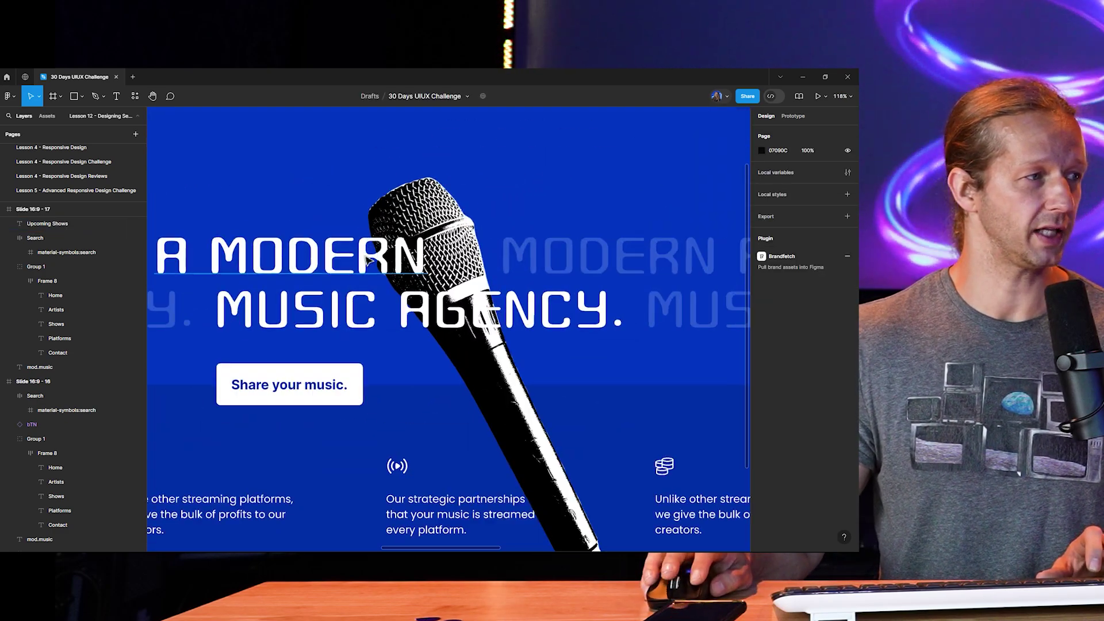
scroll(370, 262, down, 3)
scroll(460, 247, right, 5)
double_click(525, 232)
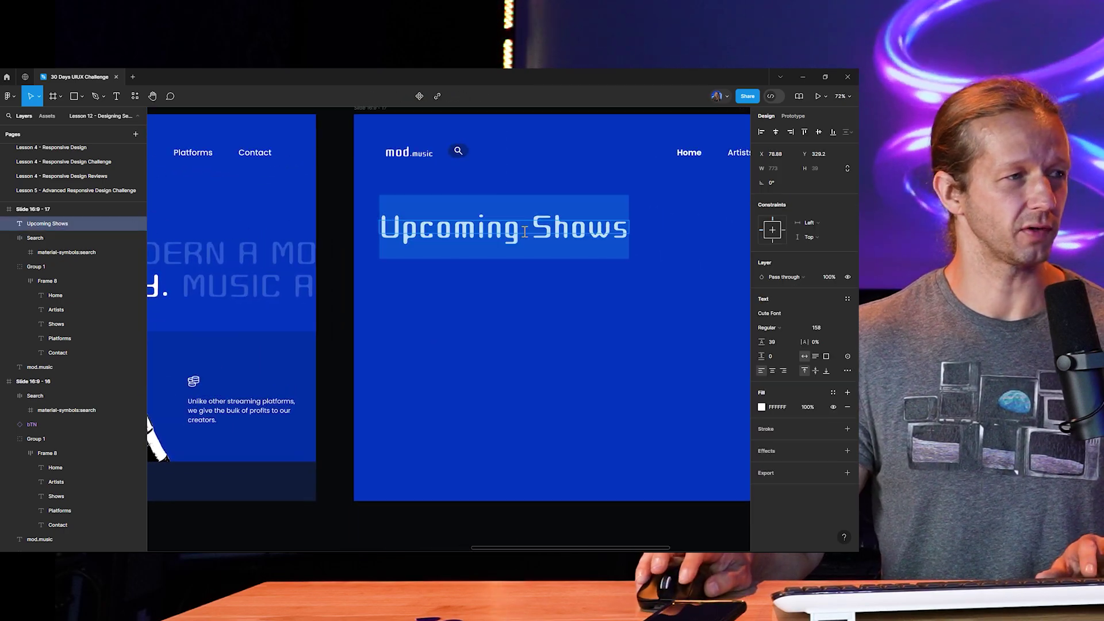
text(UPCOMI)
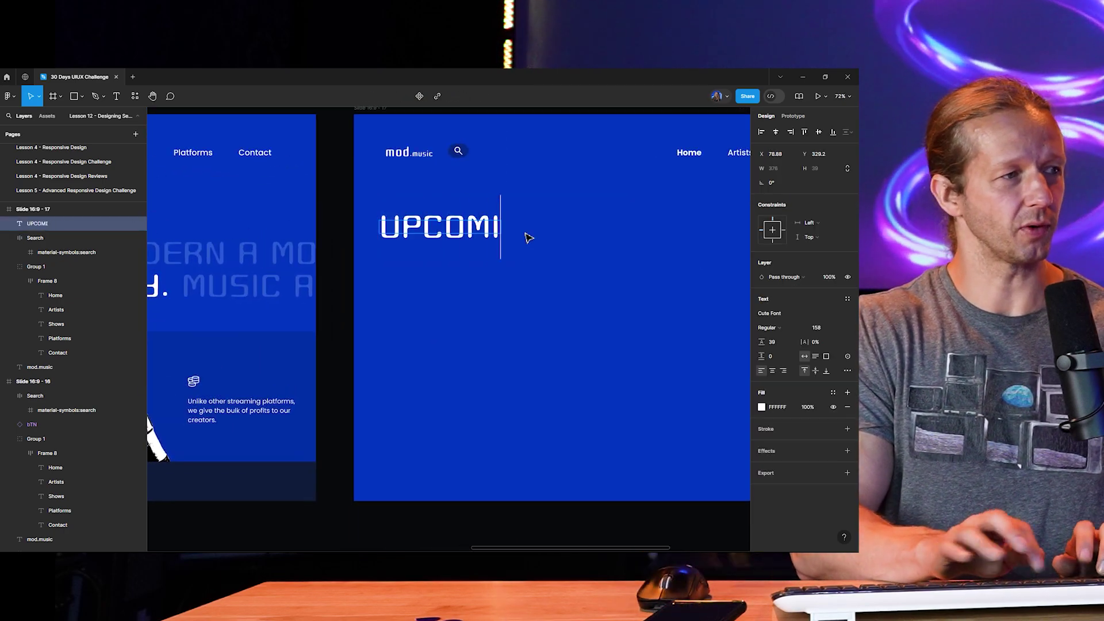
text(NG SHOWS)
key(Escape)
key(Escape)
scroll(592, 283, down, 3)
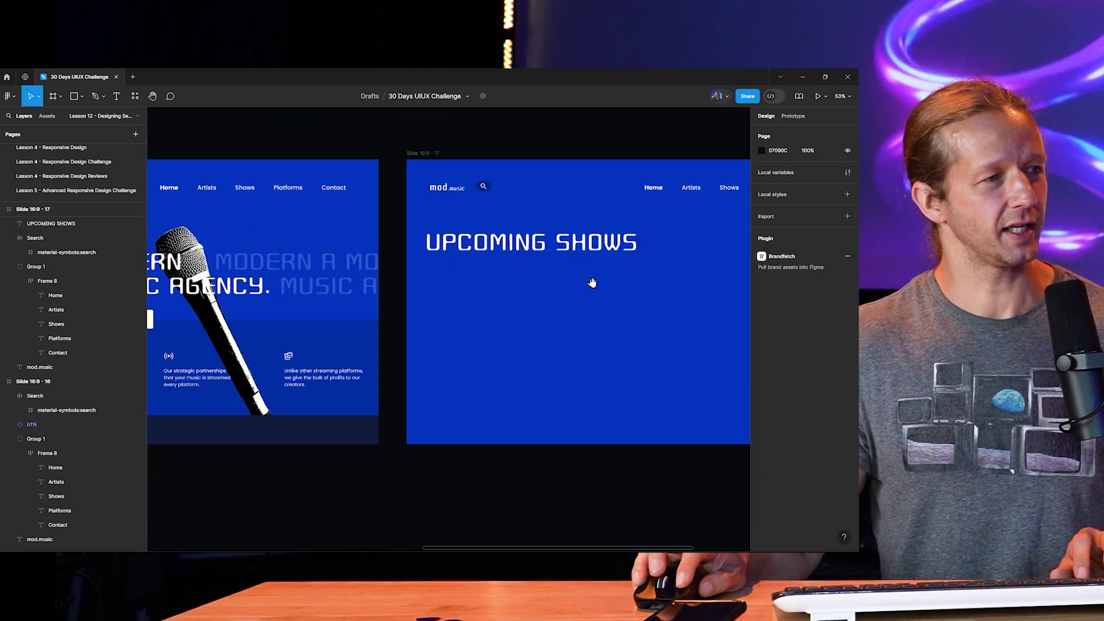
Step: Check the font of the Artists navigation link and set the UPCOMING SHOWS heading's font to Poppins
drag(592, 283, 483, 289)
click(420, 246)
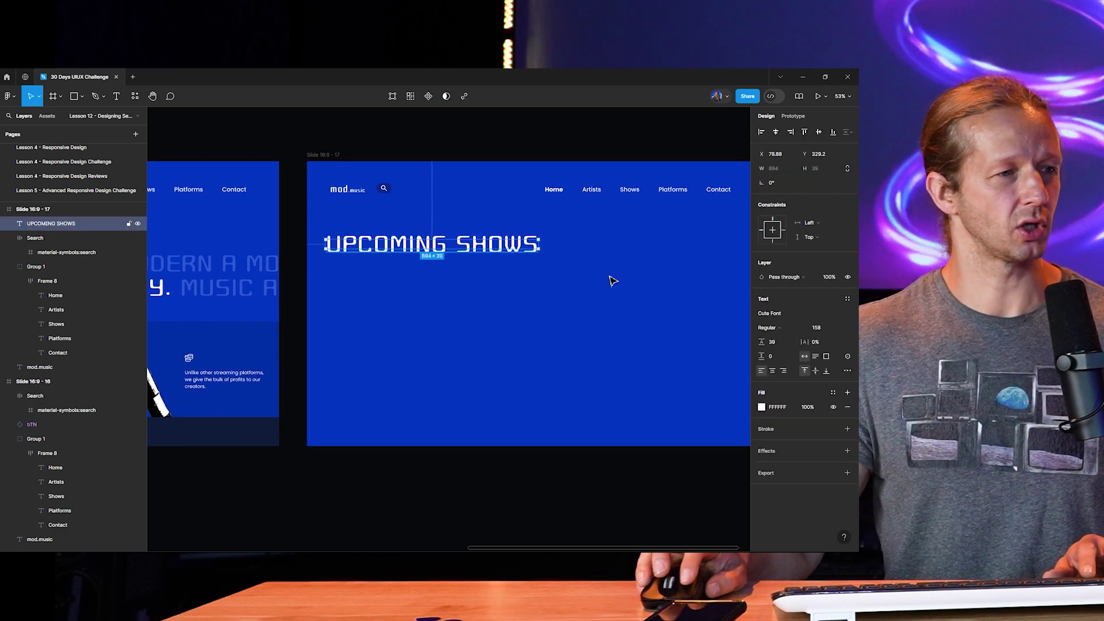
scroll(600, 193, up, 3)
ctrl+click(584, 188)
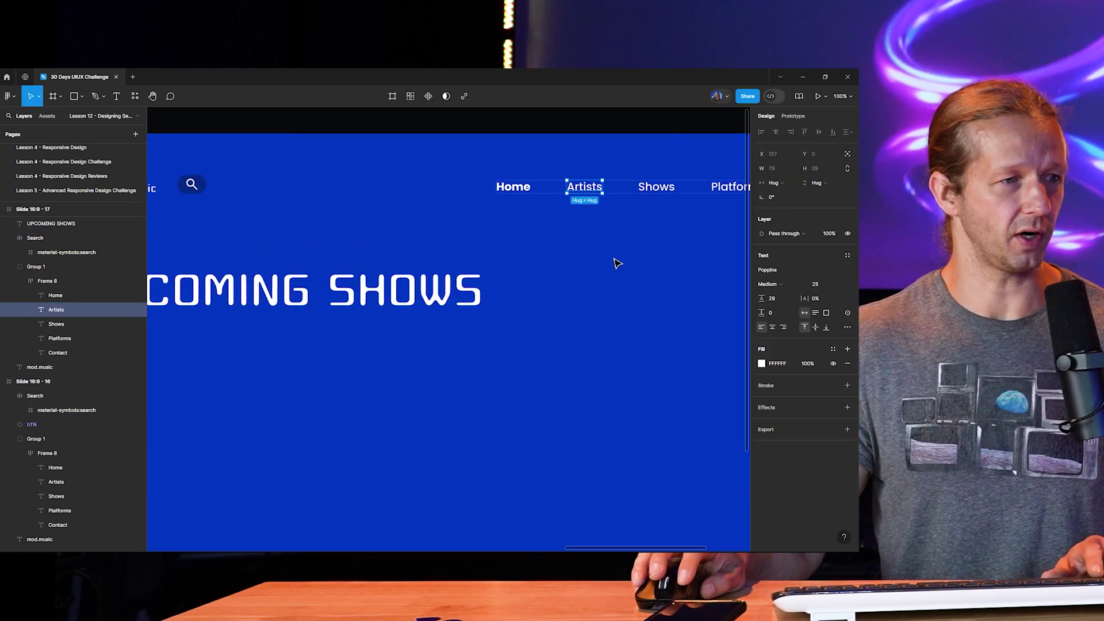
click(557, 265)
scroll(557, 265, down, 3)
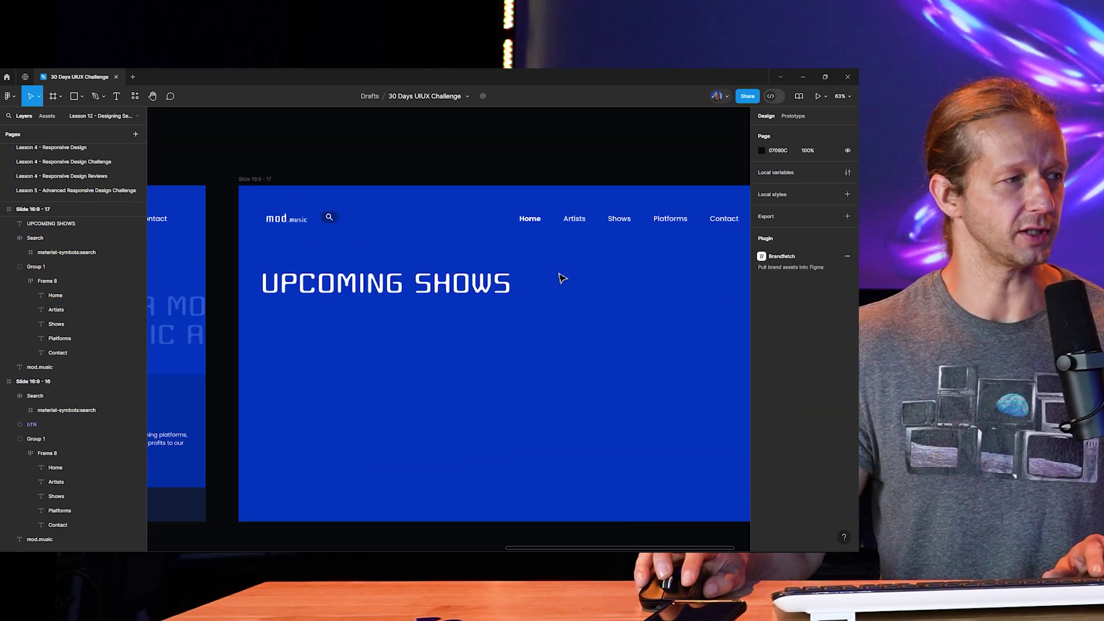
click(471, 291)
click(787, 315)
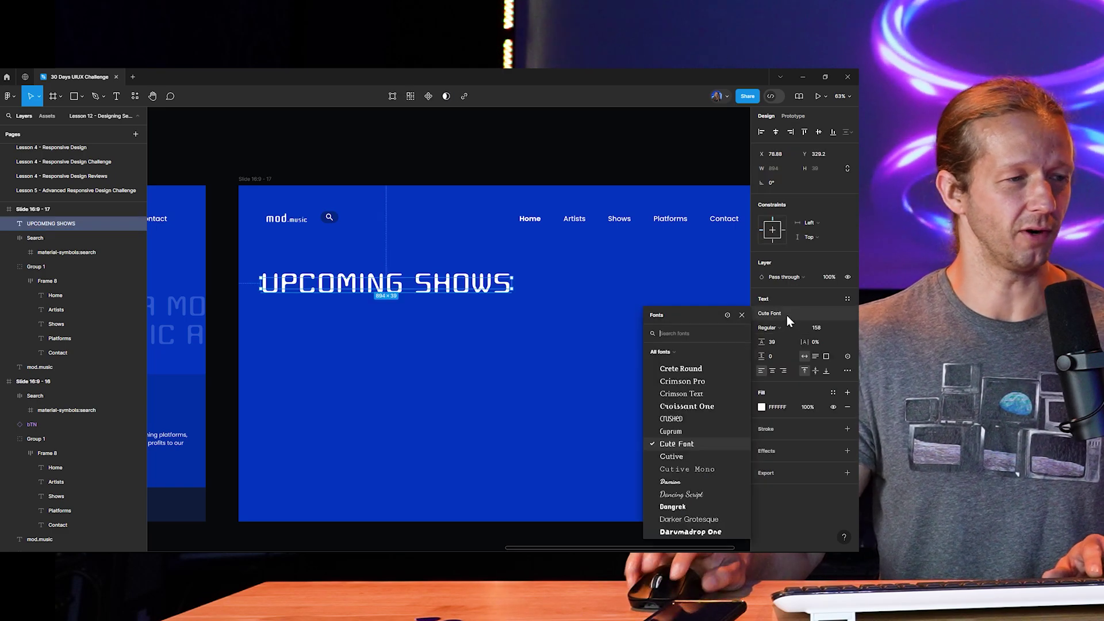
text(poppins)
key(Return)
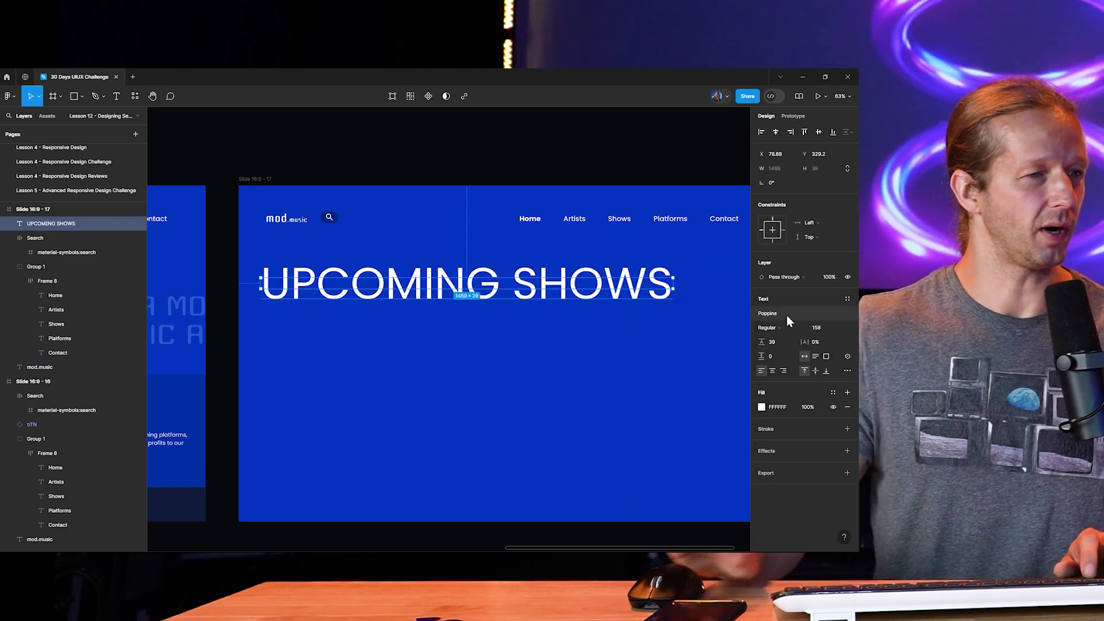
Step: Retype the page heading below the logo in title case as "Upcoming Shows"
double_click(613, 288)
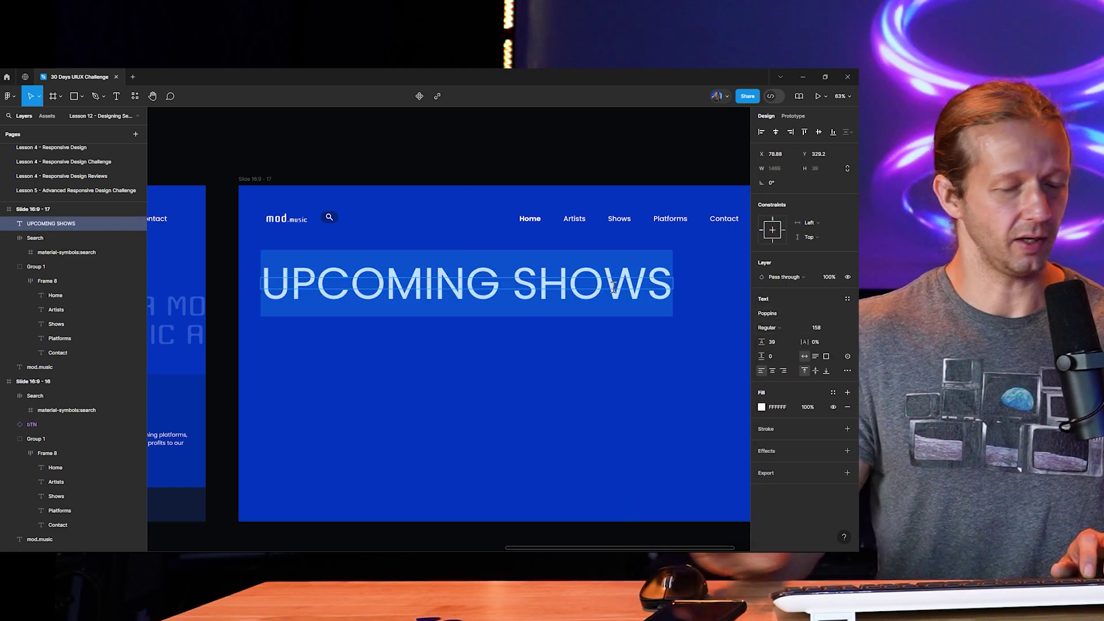
text(uPUpcoming Shows)
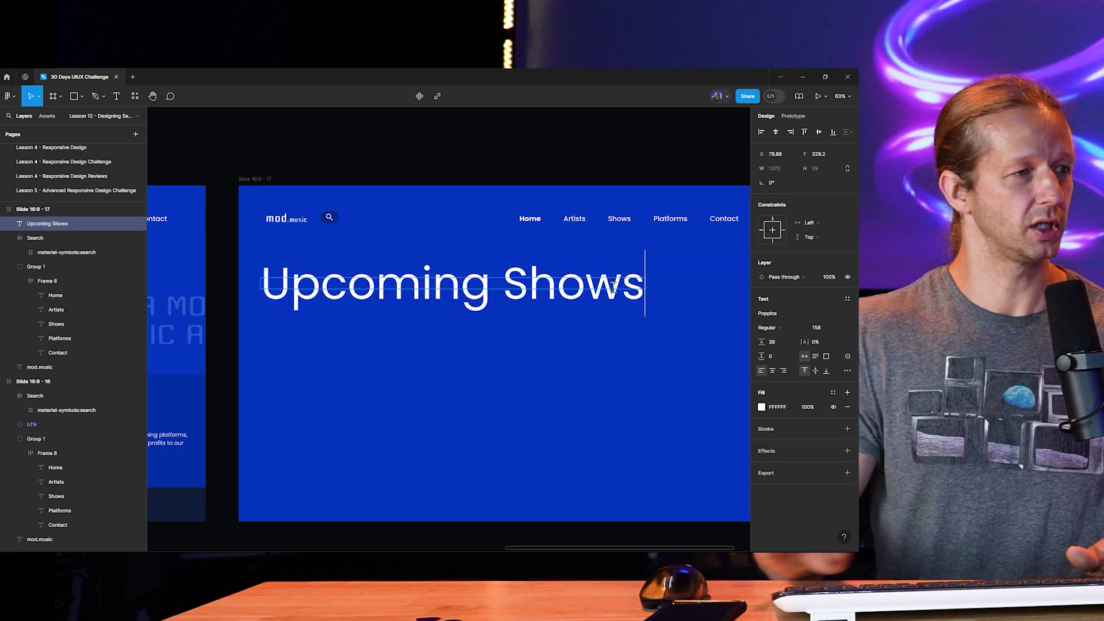
click(533, 370)
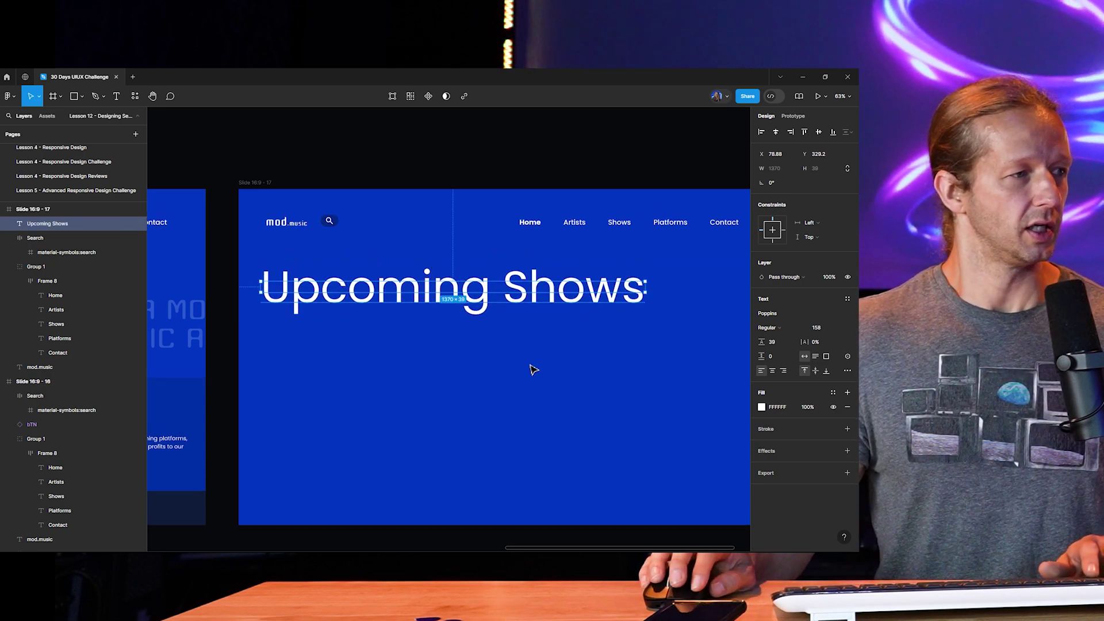
click(535, 370)
drag(596, 370, 515, 290)
scroll(507, 273, down, 1)
scroll(514, 289, down, 3)
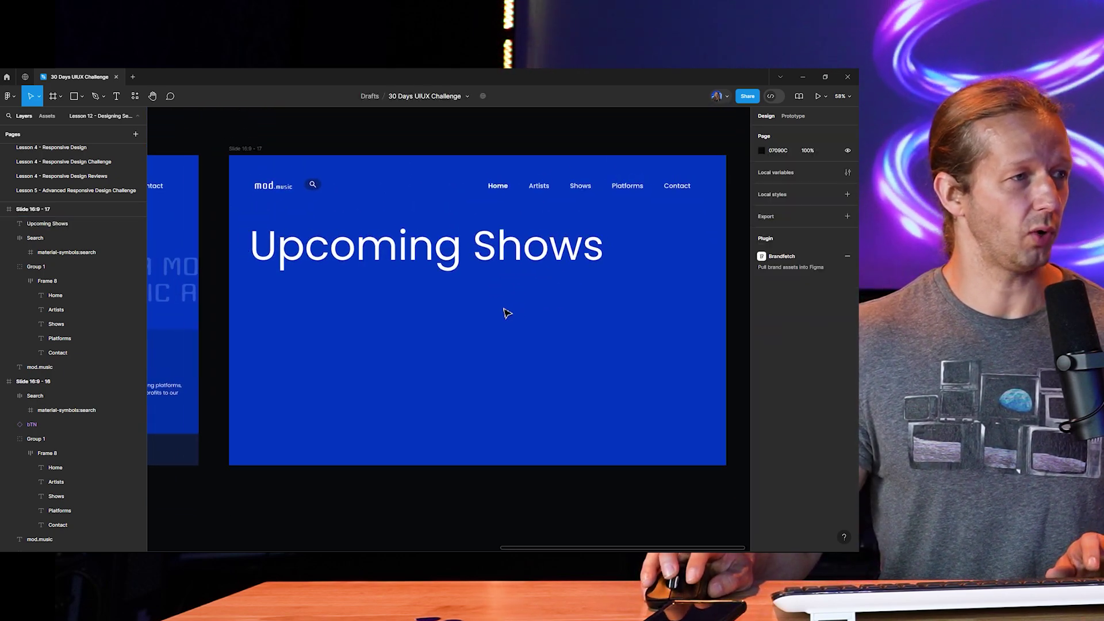
scroll(505, 310, up, 1)
Step: Reduce the Upcoming Shows heading's font size to 60
click(522, 274)
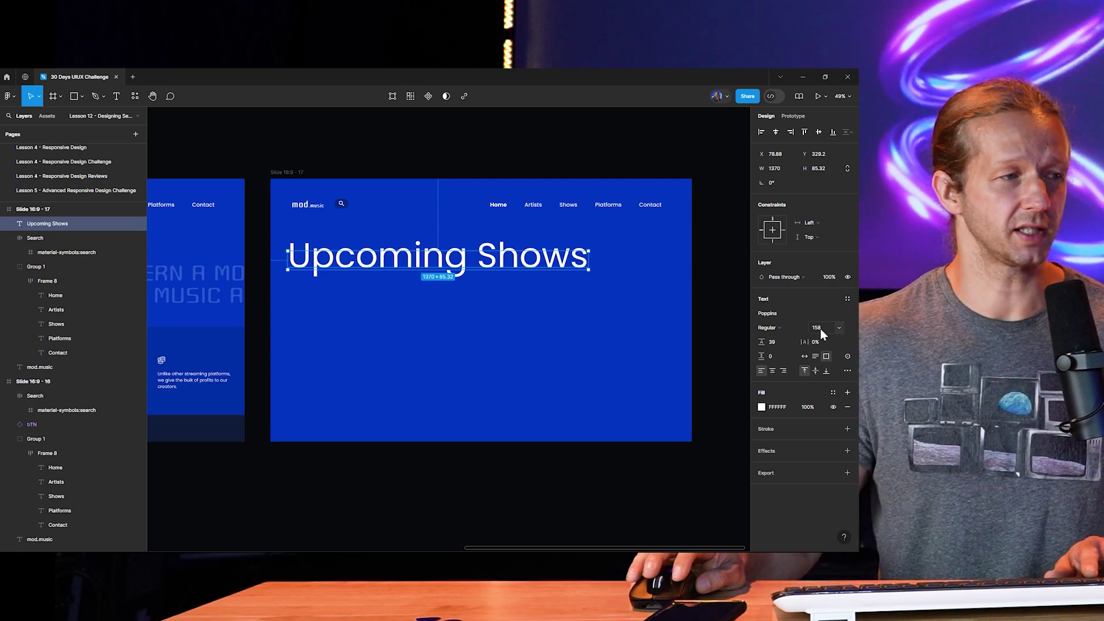
double_click(545, 265)
click(582, 259)
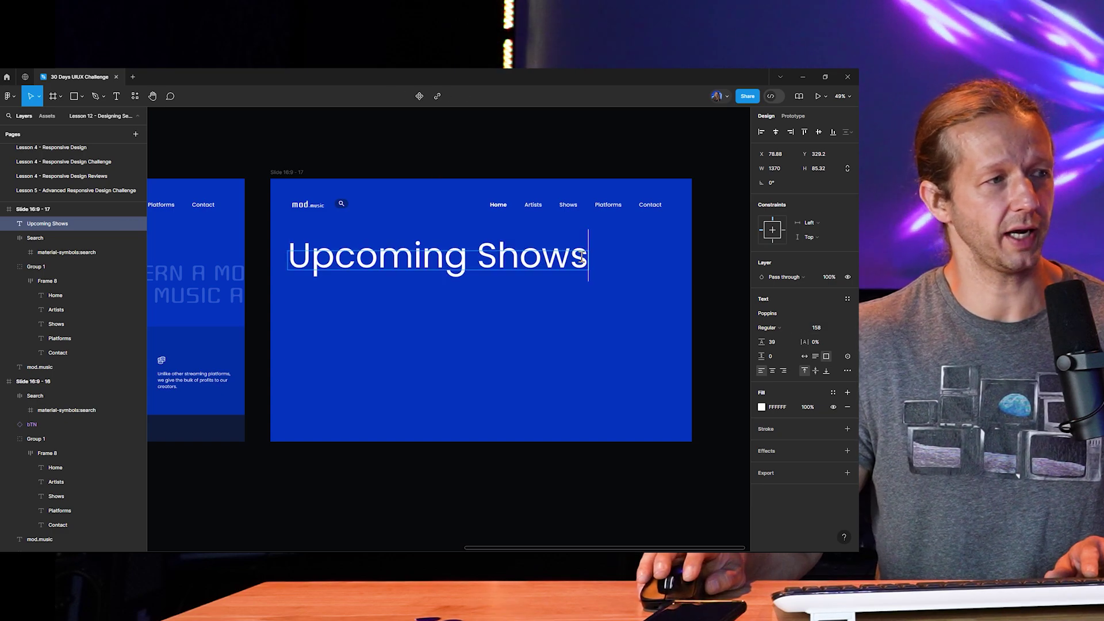
key(Escape)
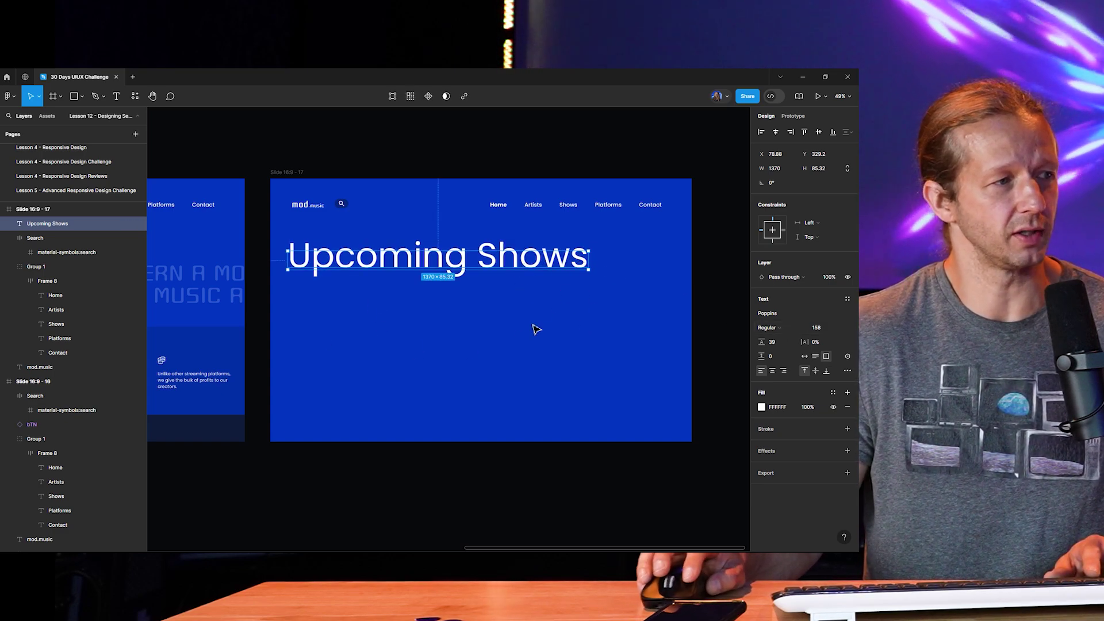
click(637, 262)
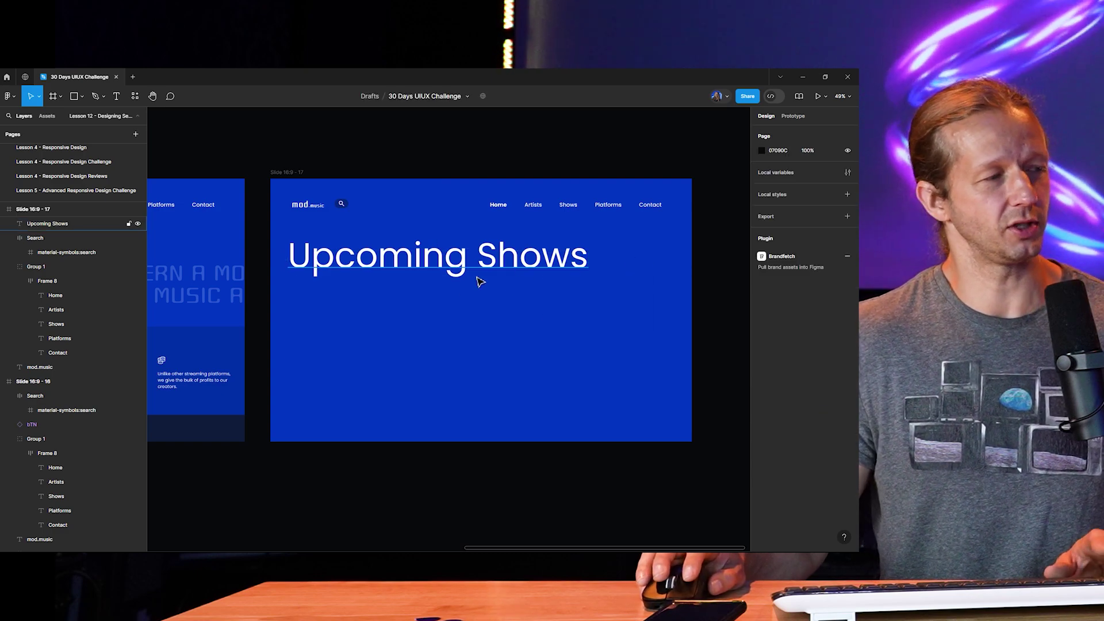
click(518, 278)
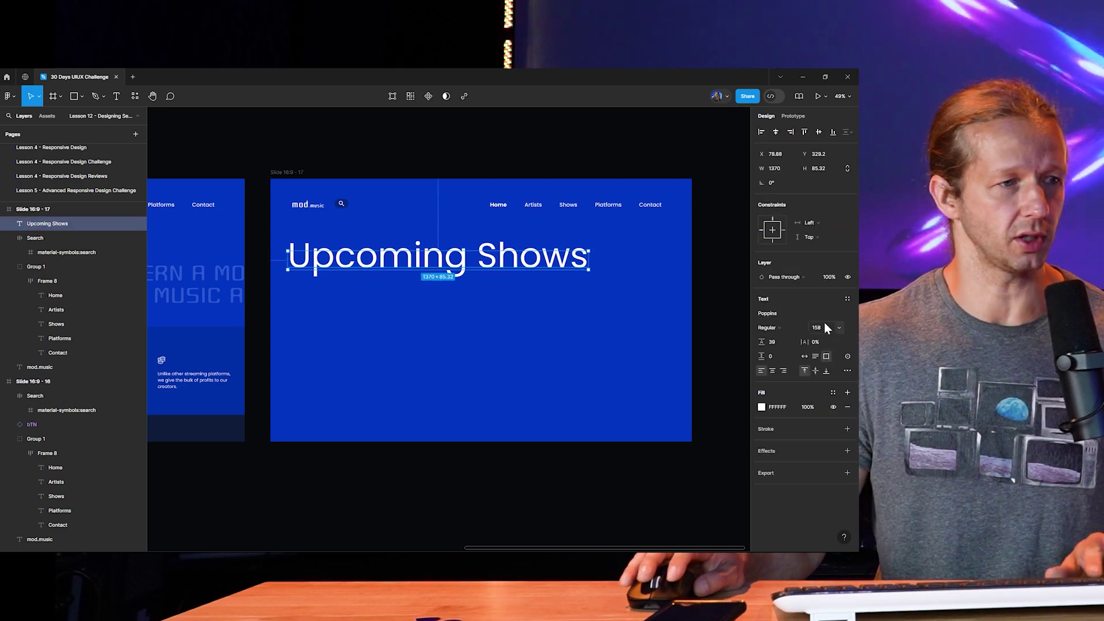
click(820, 330)
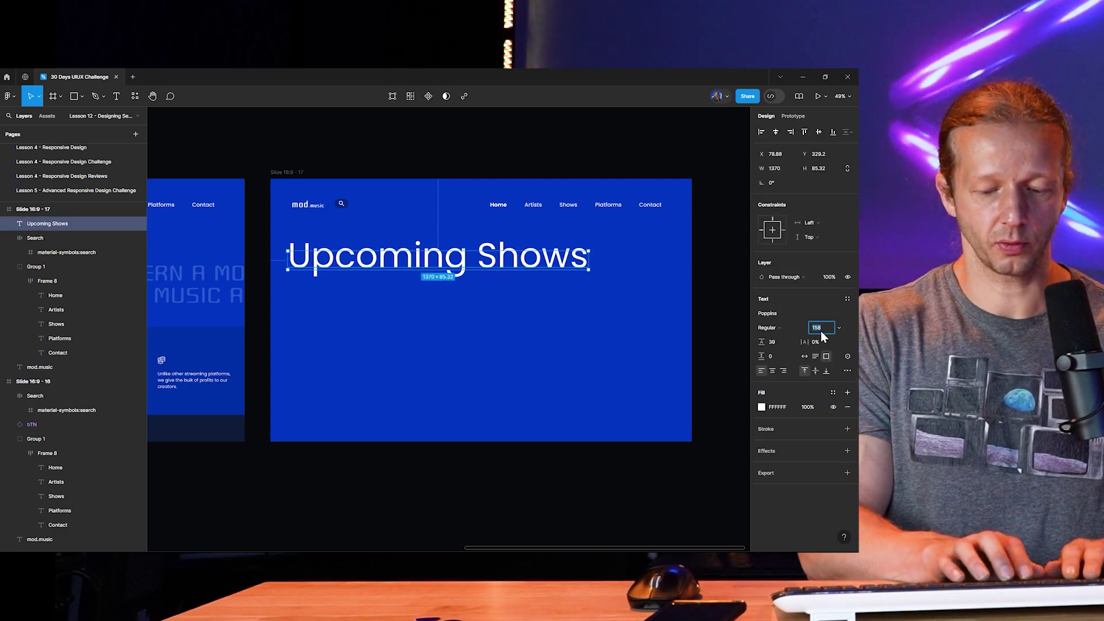
text(60)
key(Return)
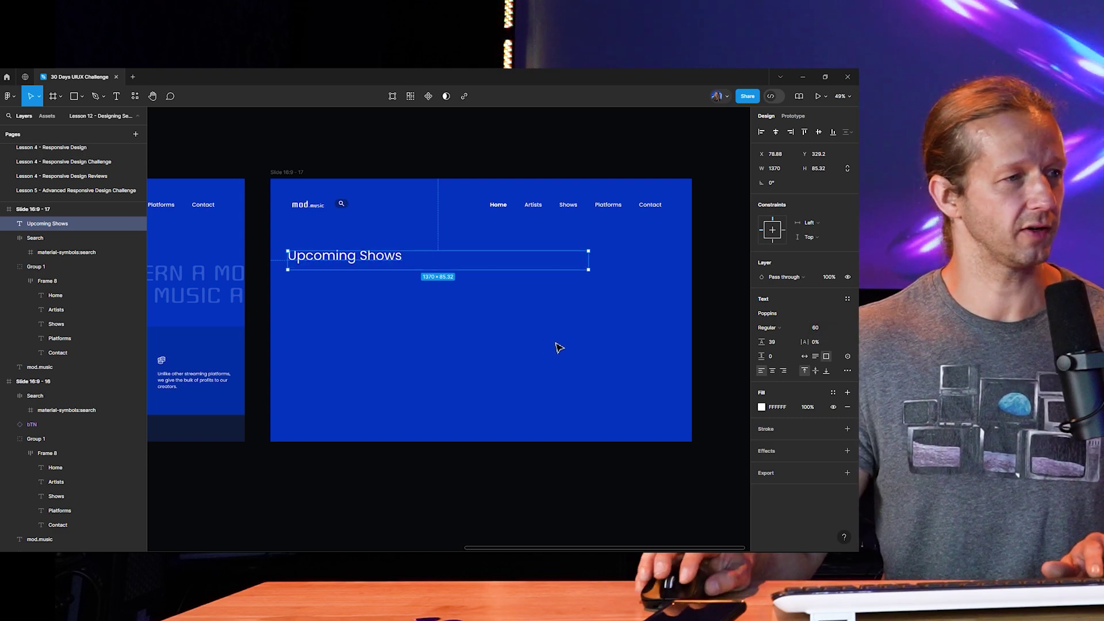
click(328, 286)
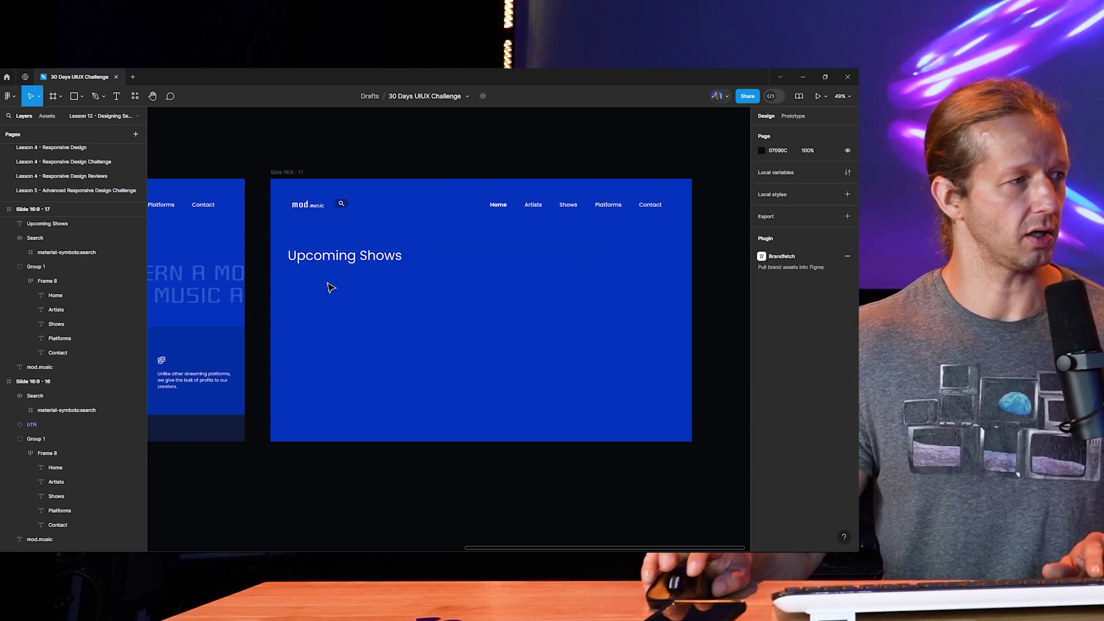
Step: Try larger font sizes for the Upcoming Shows heading and settle on 66
scroll(299, 278, up, 3)
click(402, 252)
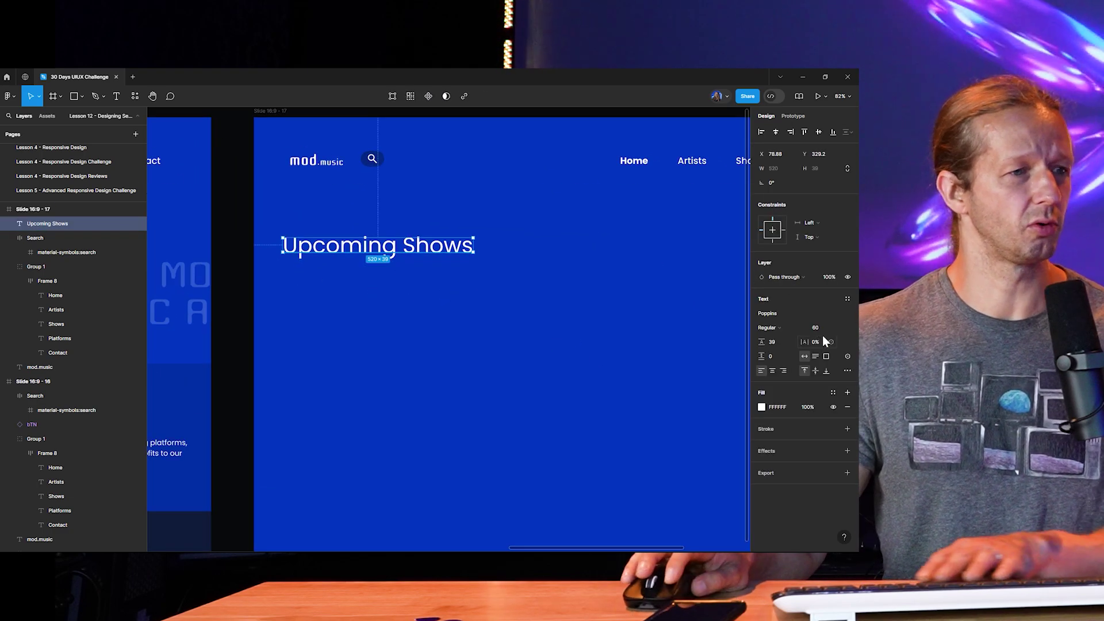
key(Return)
click(596, 299)
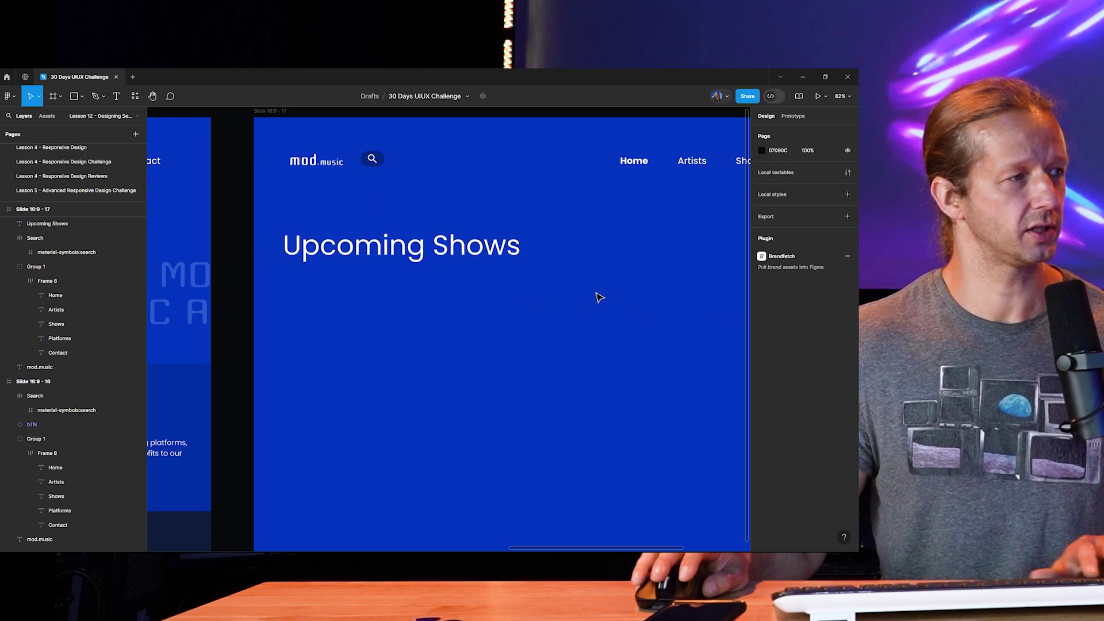
scroll(603, 311, down, 5)
scroll(461, 298, up, 3)
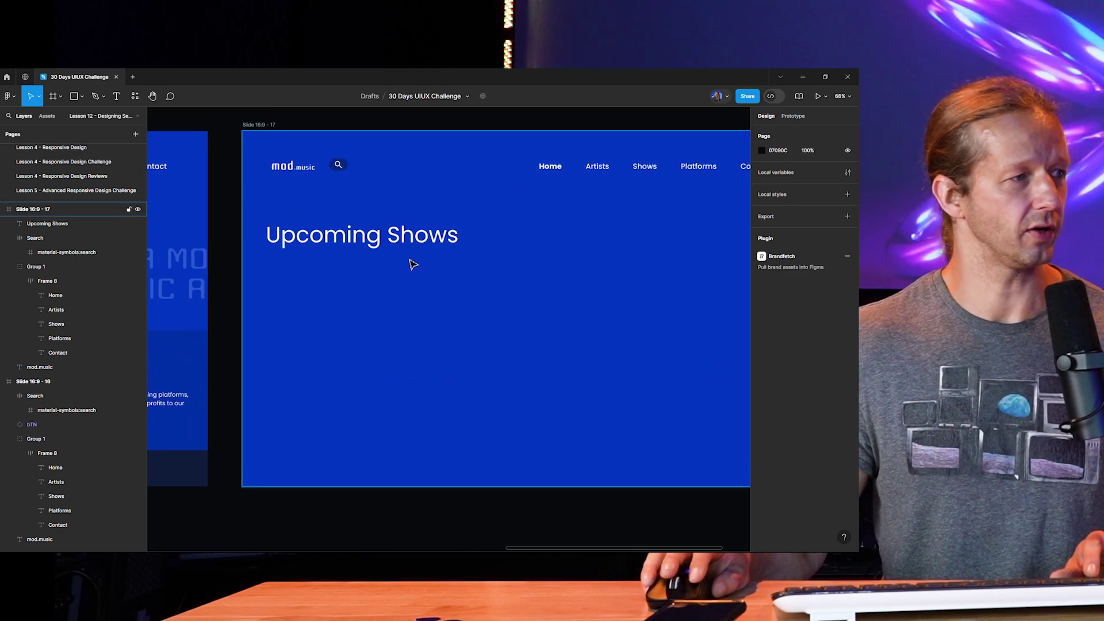
click(391, 242)
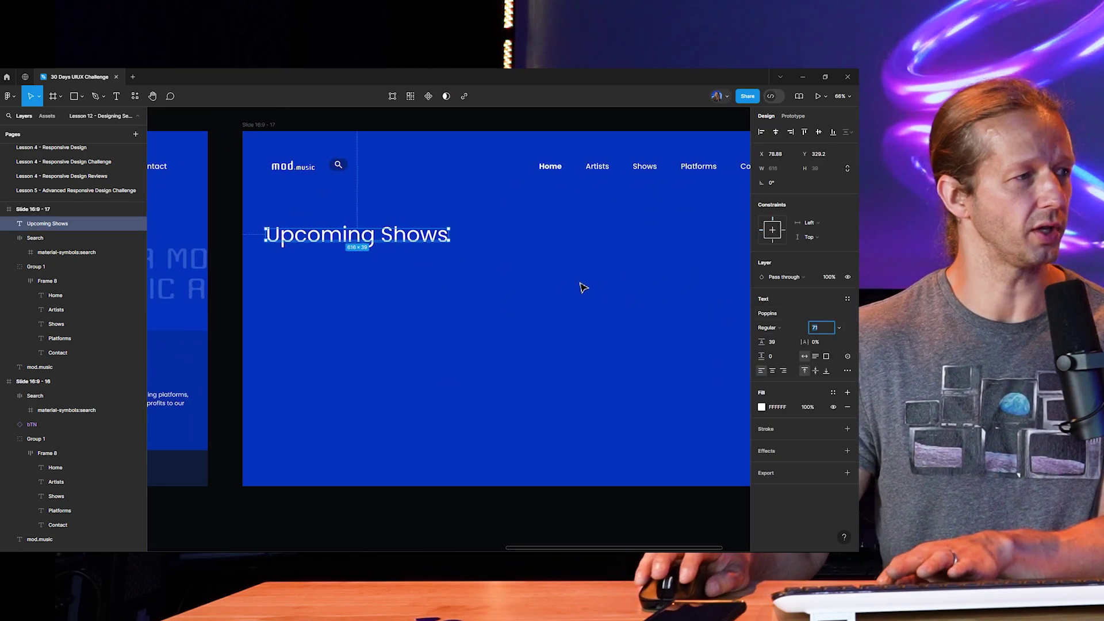
text(62)
key(Return)
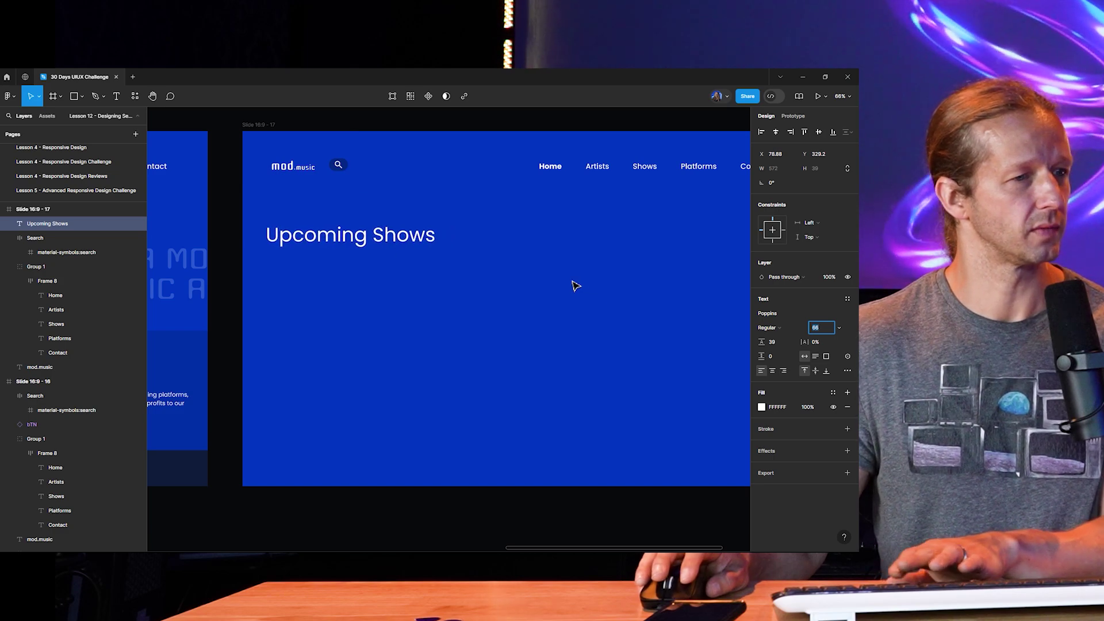
click(454, 300)
Step: Set the Upcoming Shows heading's font weight to Bold
click(371, 244)
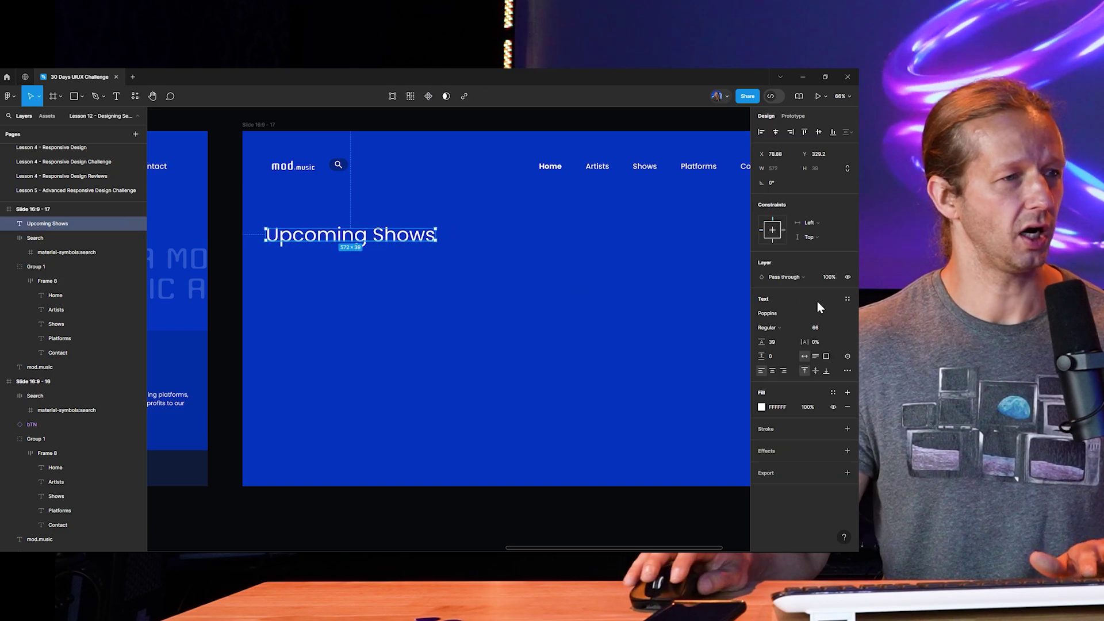
click(778, 332)
click(816, 347)
click(633, 327)
scroll(477, 315, down, 4)
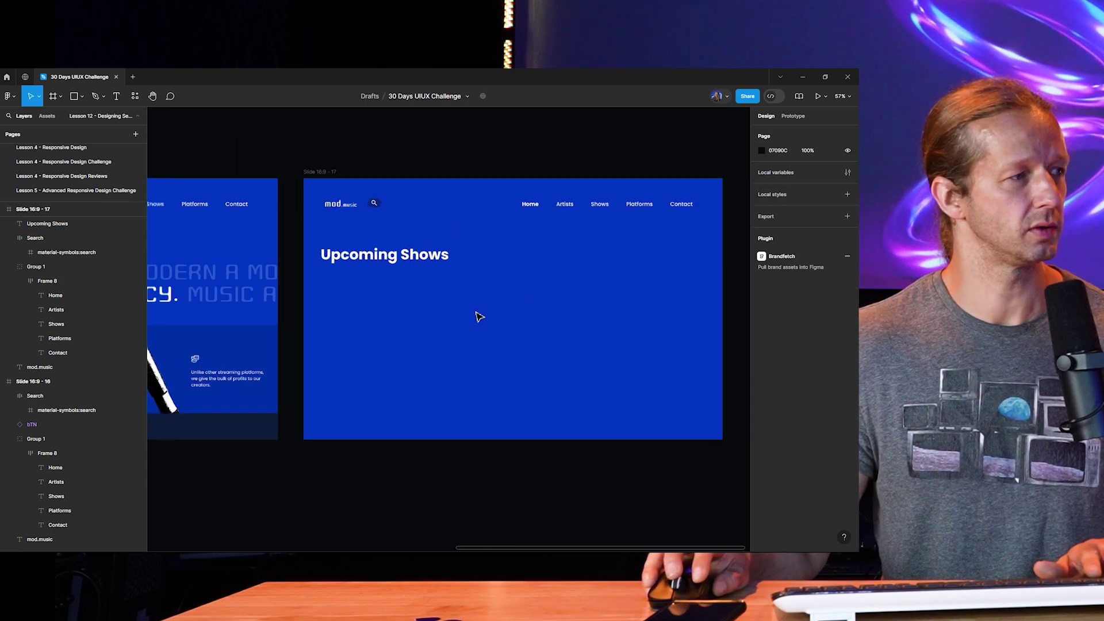
Step: Review the requirements in the "Create a Secondary Page" brief and compare them with the new page
drag(477, 321, 594, 278)
drag(421, 255, 511, 287)
scroll(512, 286, left, 5)
scroll(512, 286, up, 1)
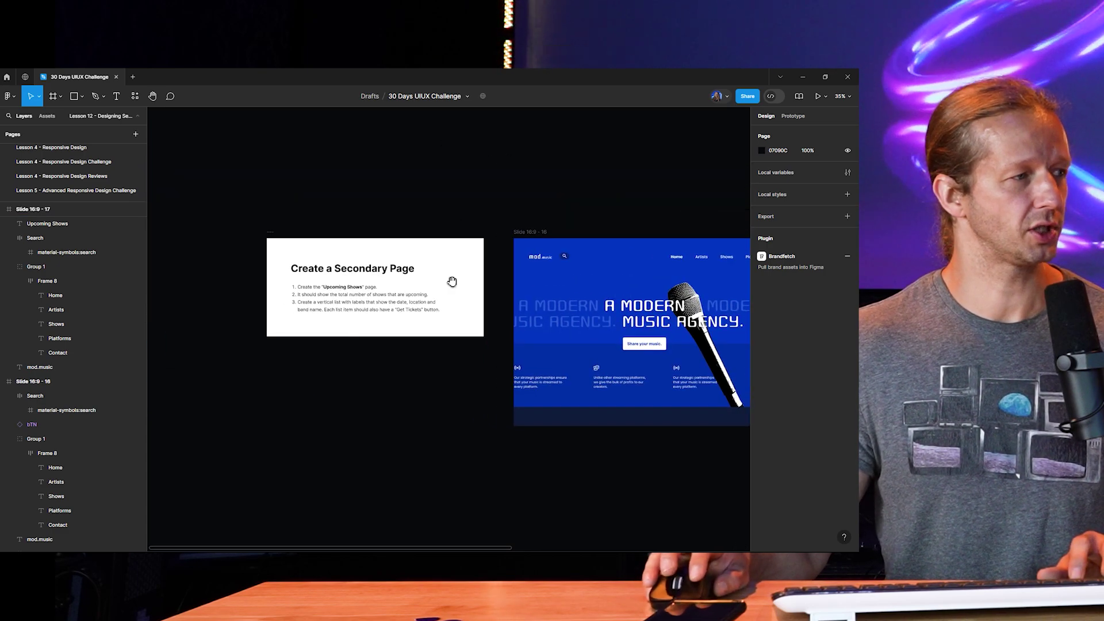
ctrl+scroll(339, 304, up, 5)
ctrl+scroll(345, 281, down, 5)
scroll(437, 281, right, 6)
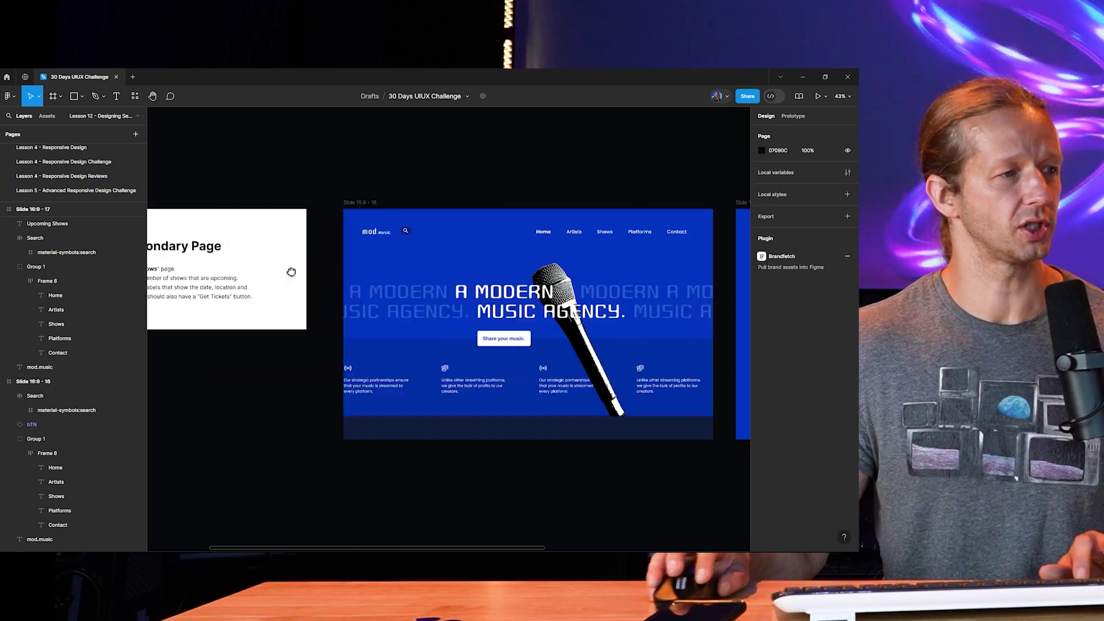
ctrl+scroll(473, 281, up, 5)
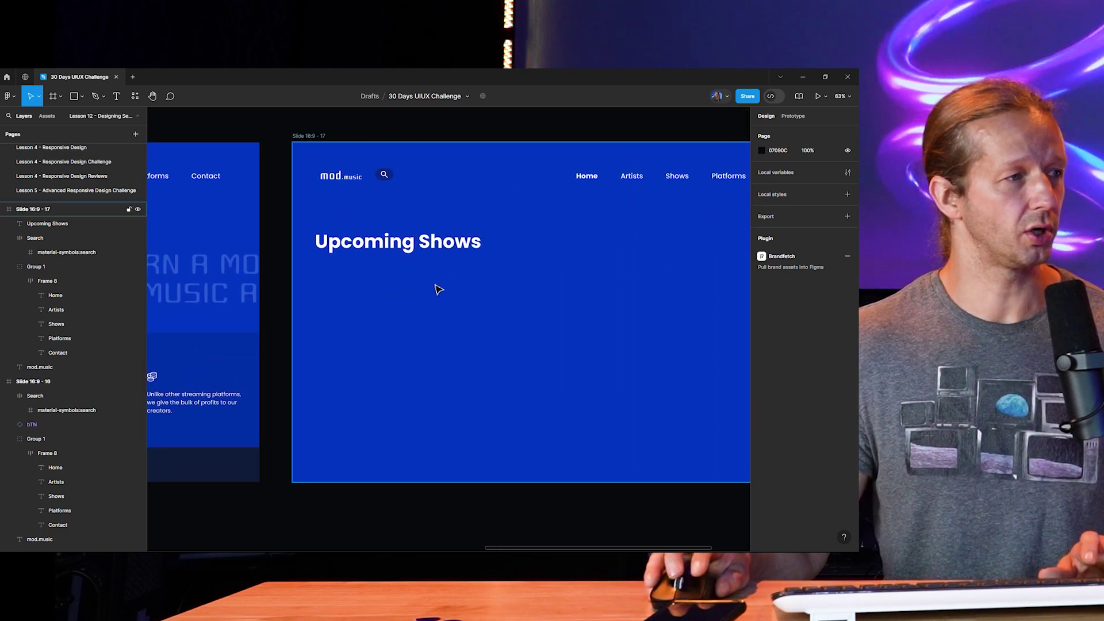
Step: Duplicate the Upcoming Shows heading directly below itself and change the copy's text to "The are currently 48 upcoming shows."
click(396, 236)
drag(397, 236, 397, 268)
double_click(423, 257)
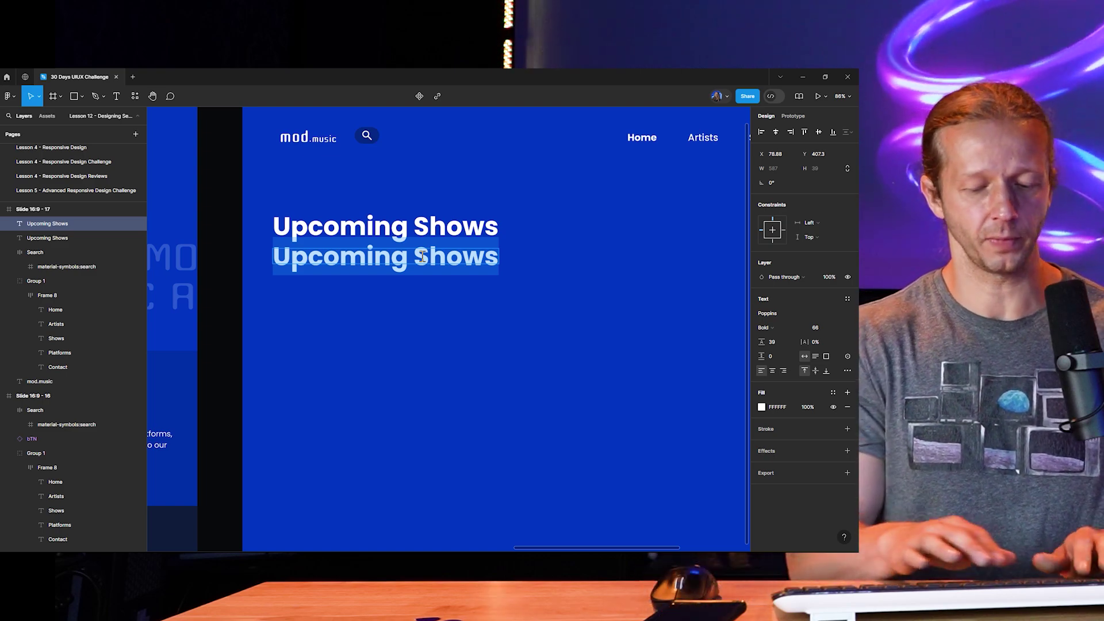
text(The are curre)
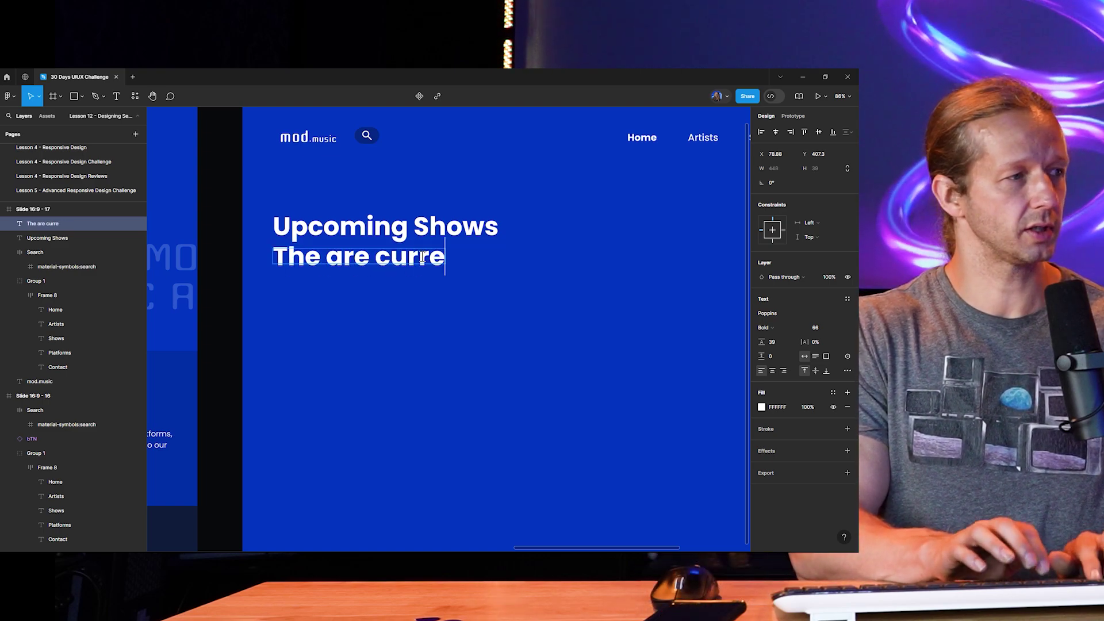
text(ntly)
text(ly)
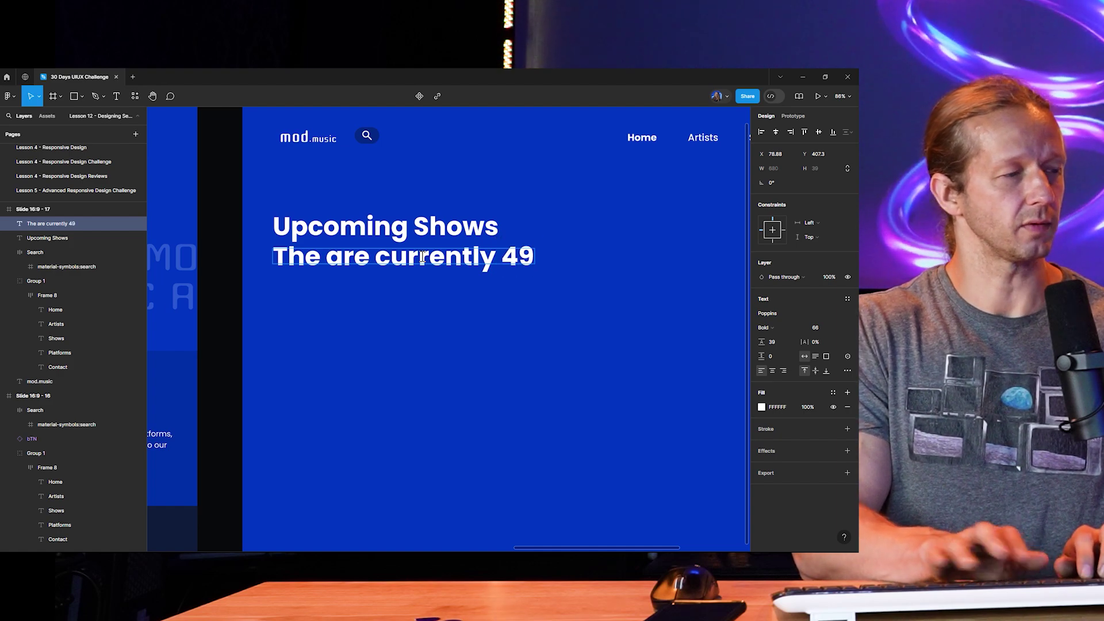
text( 48 up)
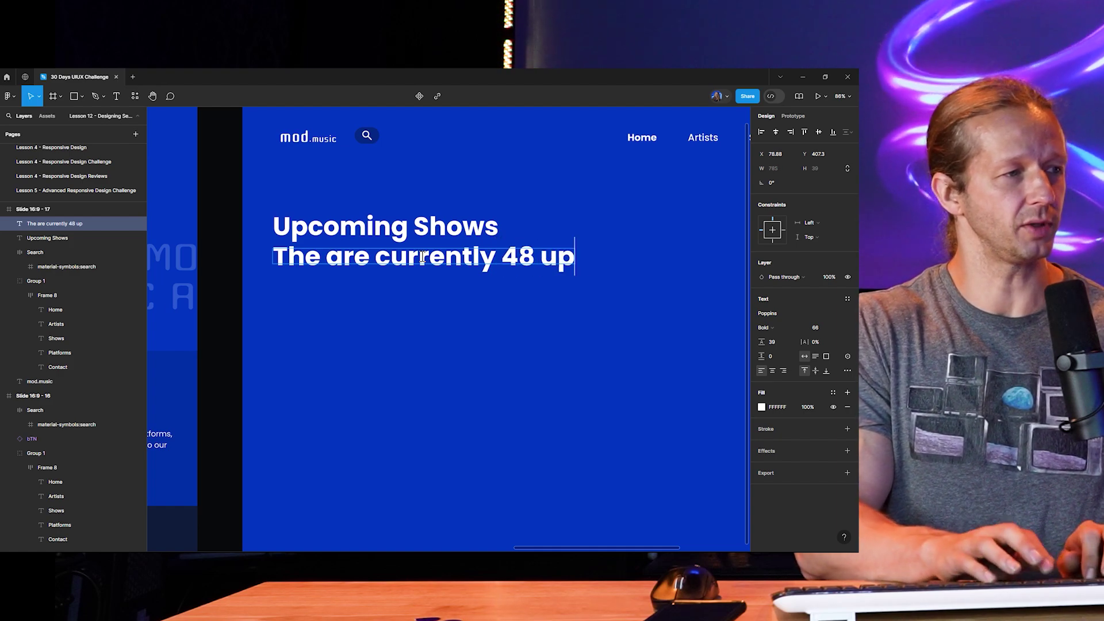
text(coming shows.)
key(Escape)
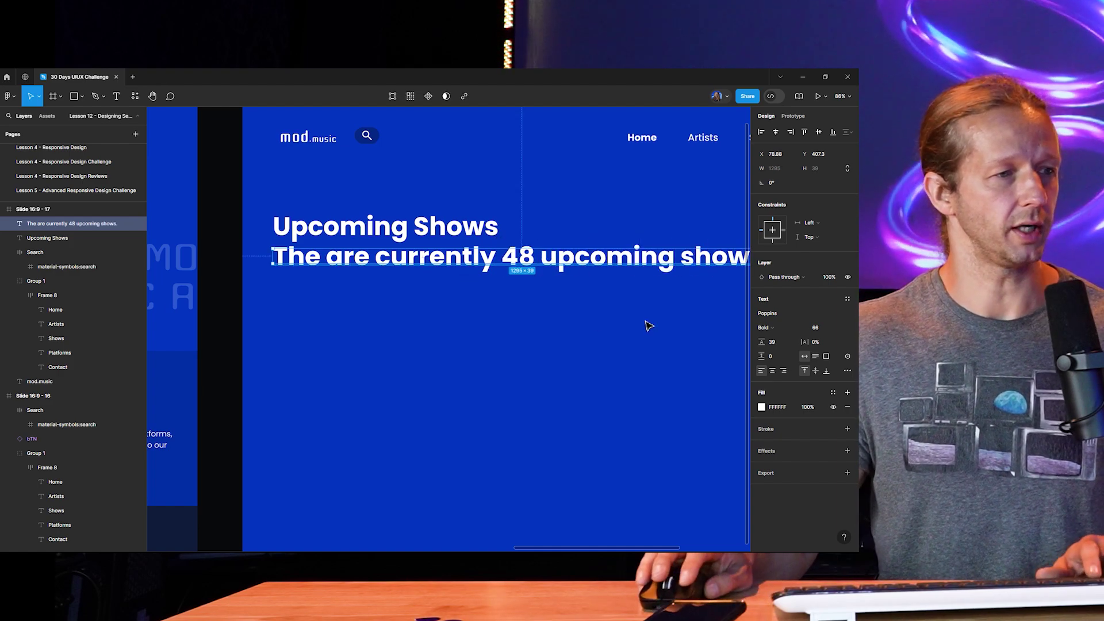
Step: Set the line below the heading to Regular weight with font size 26
click(766, 327)
click(784, 329)
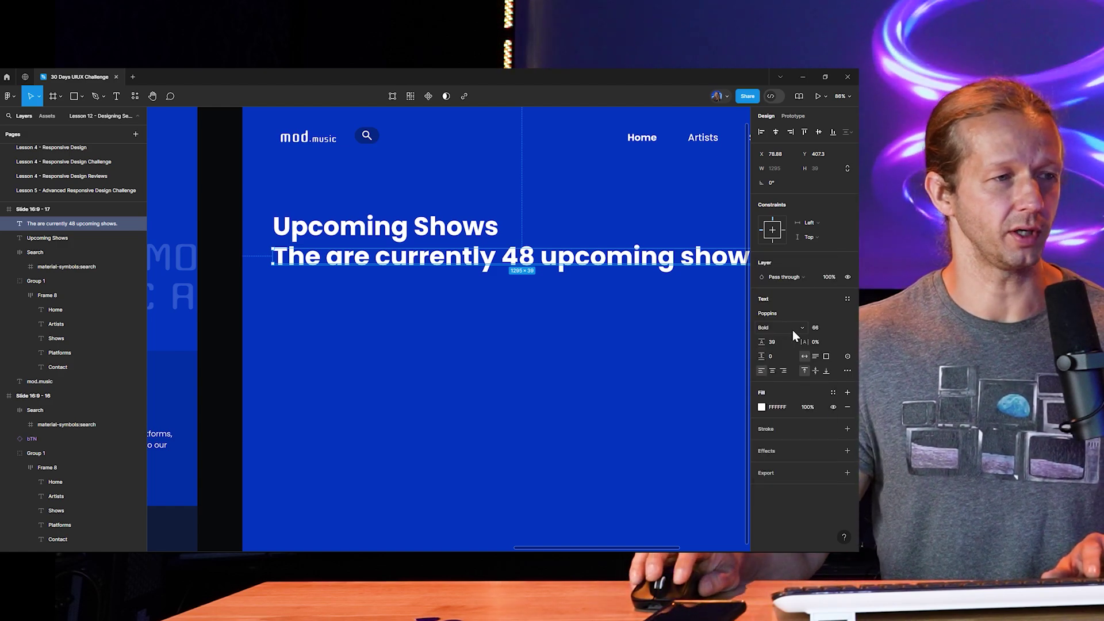
click(792, 330)
click(778, 298)
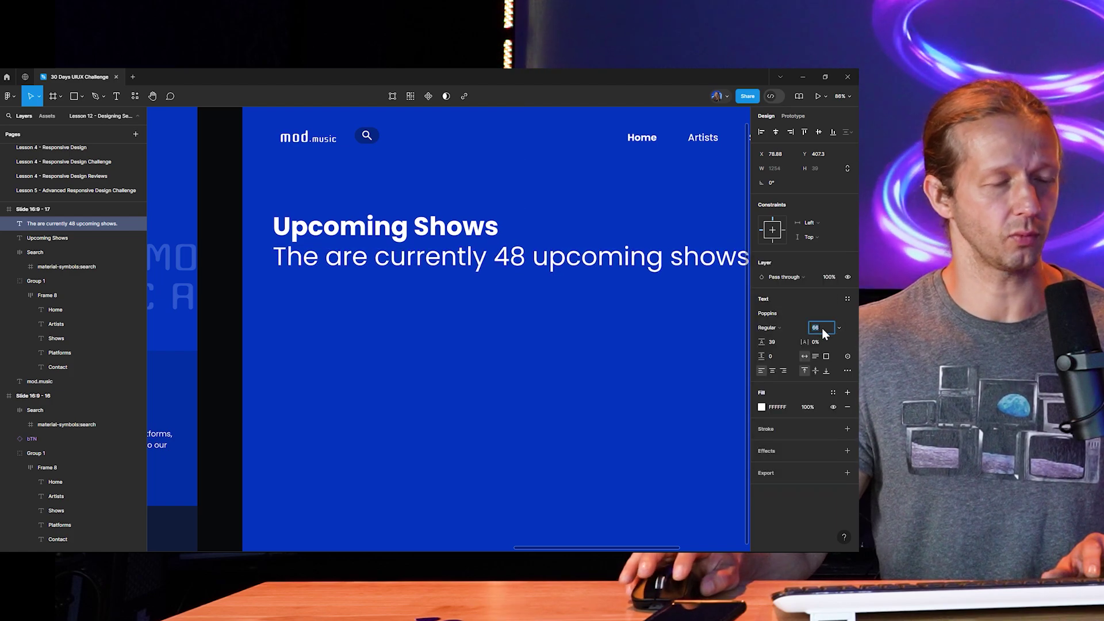
click(822, 328)
text(26)
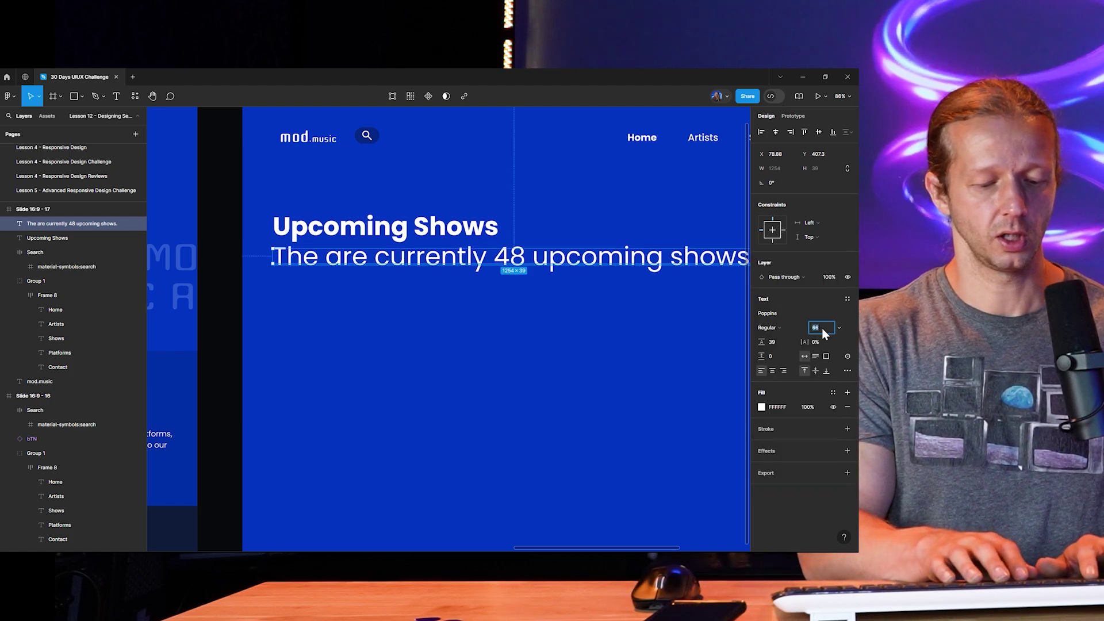
key(Return)
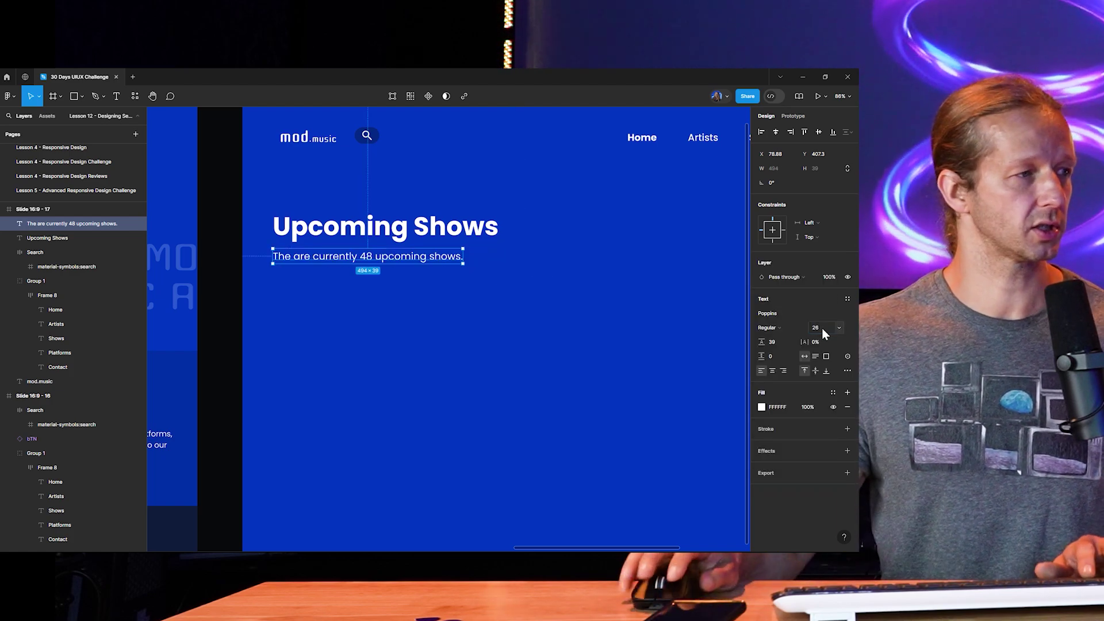
Step: Make only the number 48 bold in the line about upcoming shows
double_click(366, 257)
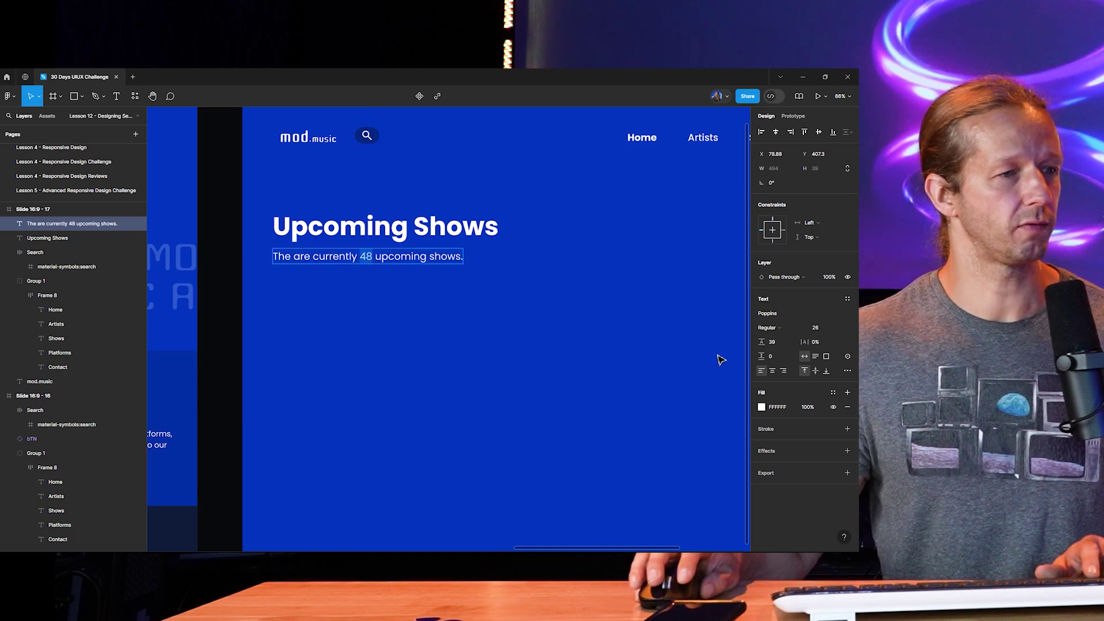
click(775, 329)
click(778, 363)
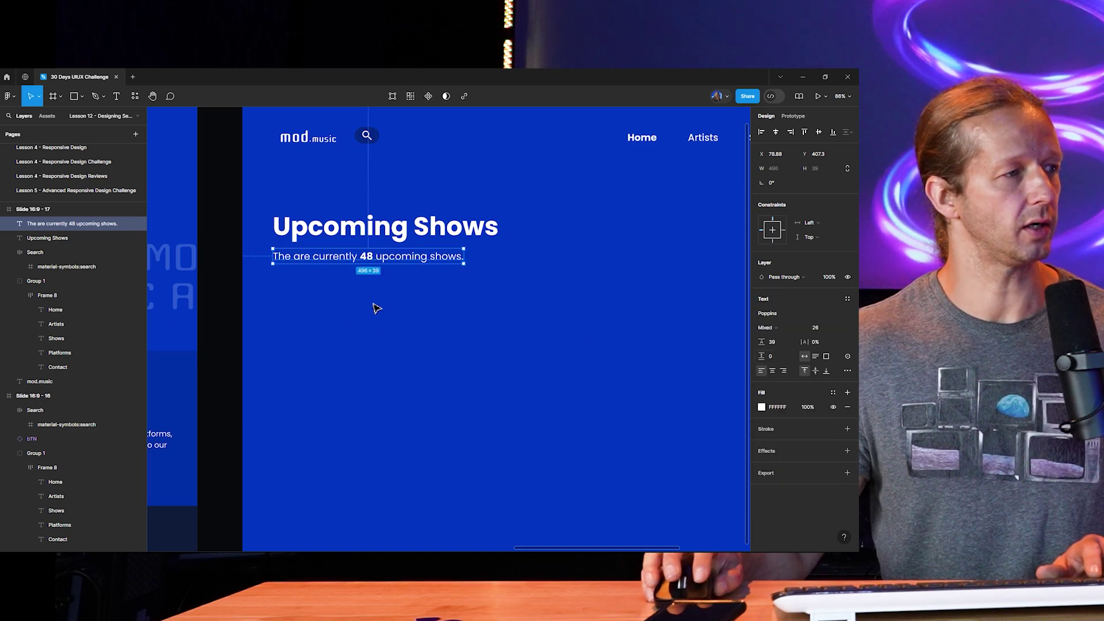
scroll(375, 309, down, 3)
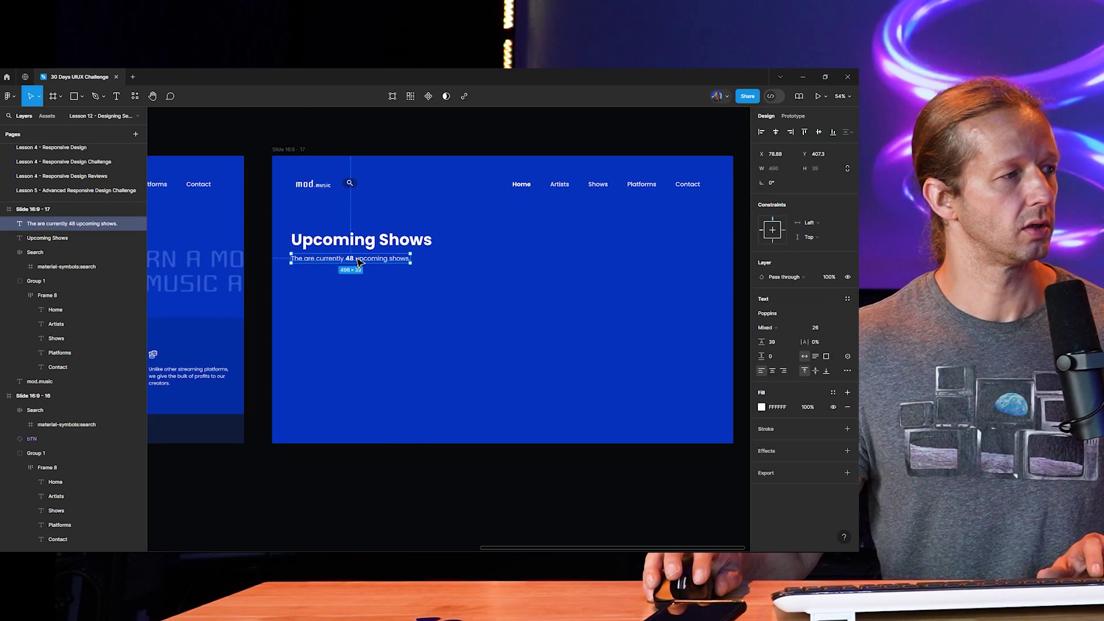
click(492, 323)
scroll(493, 318, down, 2)
drag(495, 314, 475, 300)
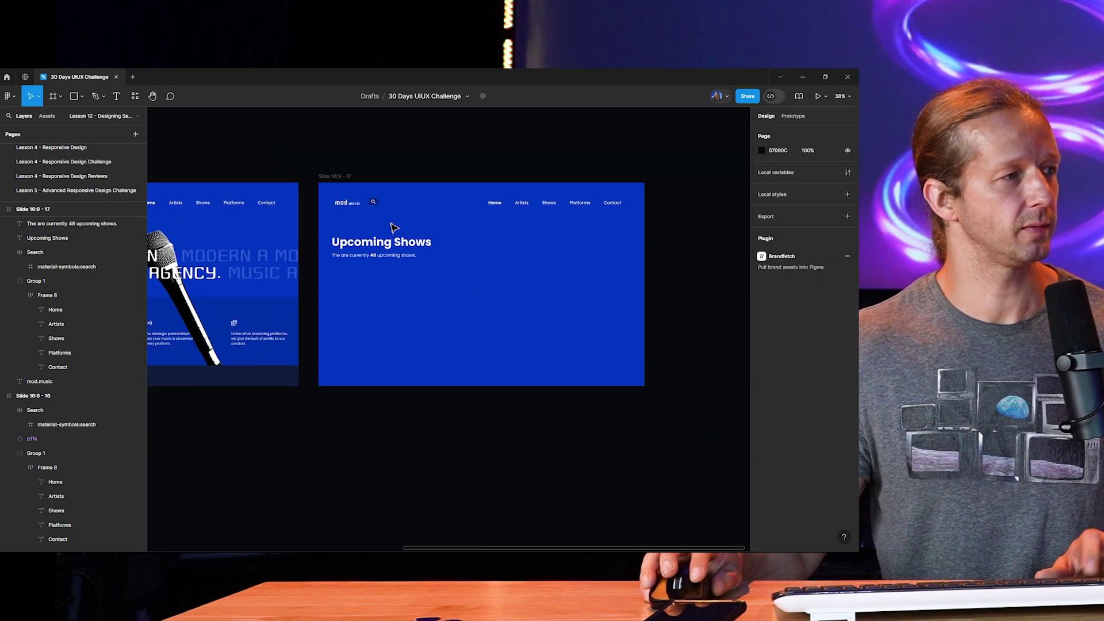
Step: Extend the Upcoming Shows page frame downward so there is more room below the show count
click(344, 177)
drag(458, 404, 494, 487)
key(Escape)
drag(450, 283, 649, 289)
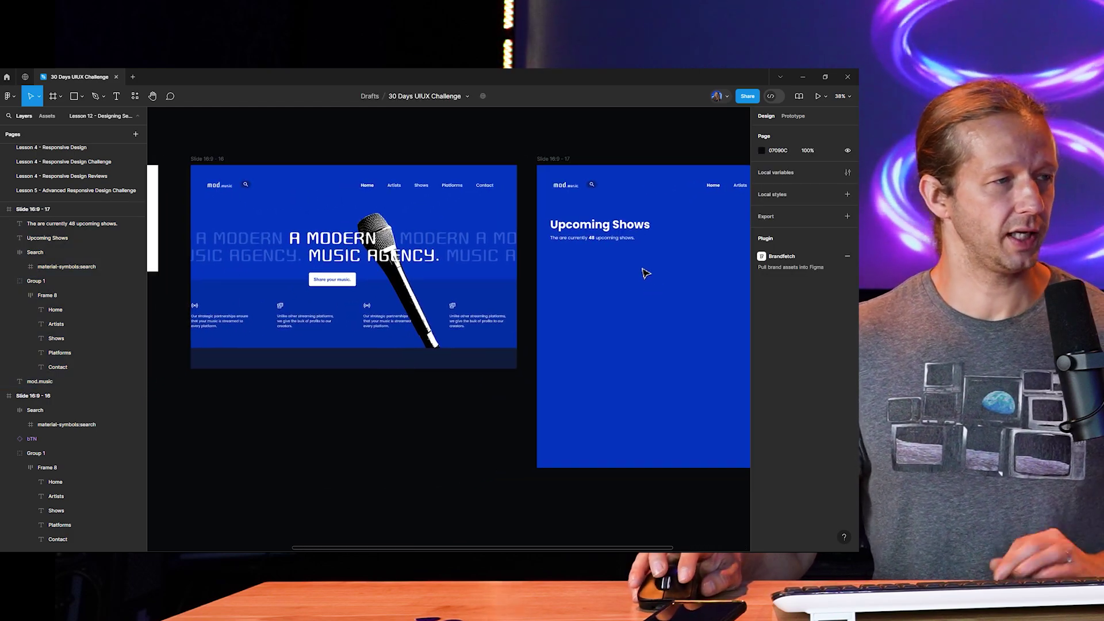
Step: Review the brief's requirement for the vertical list of shows and compare it with the taller page
drag(153, 150, 510, 183)
scroll(356, 265, up, 5)
scroll(419, 301, down, 5)
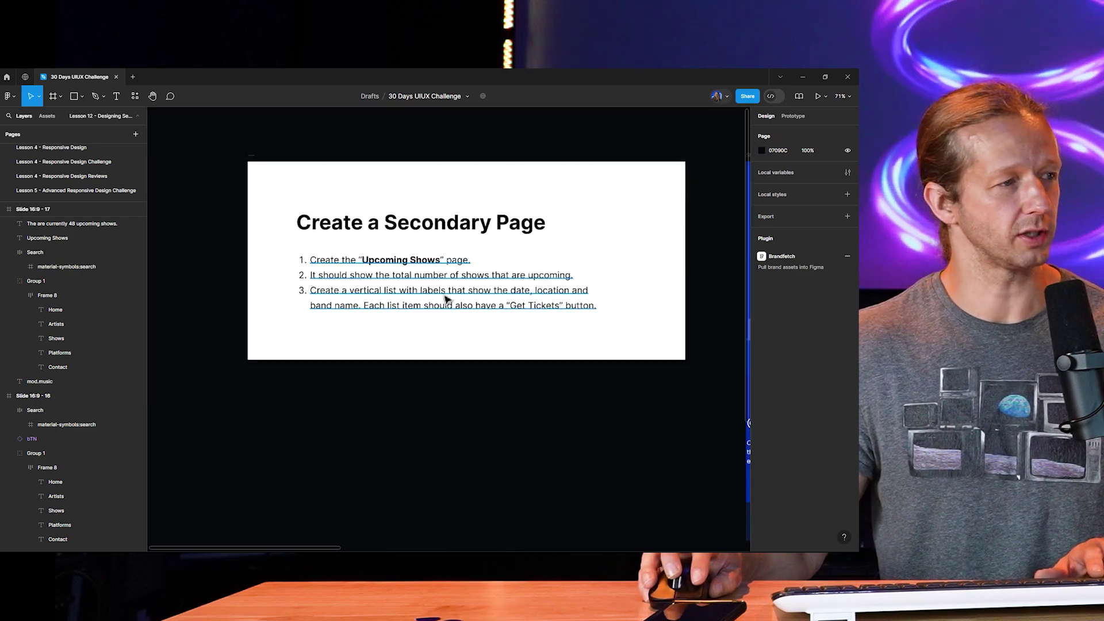
drag(629, 347, 374, 299)
scroll(373, 299, down, 5)
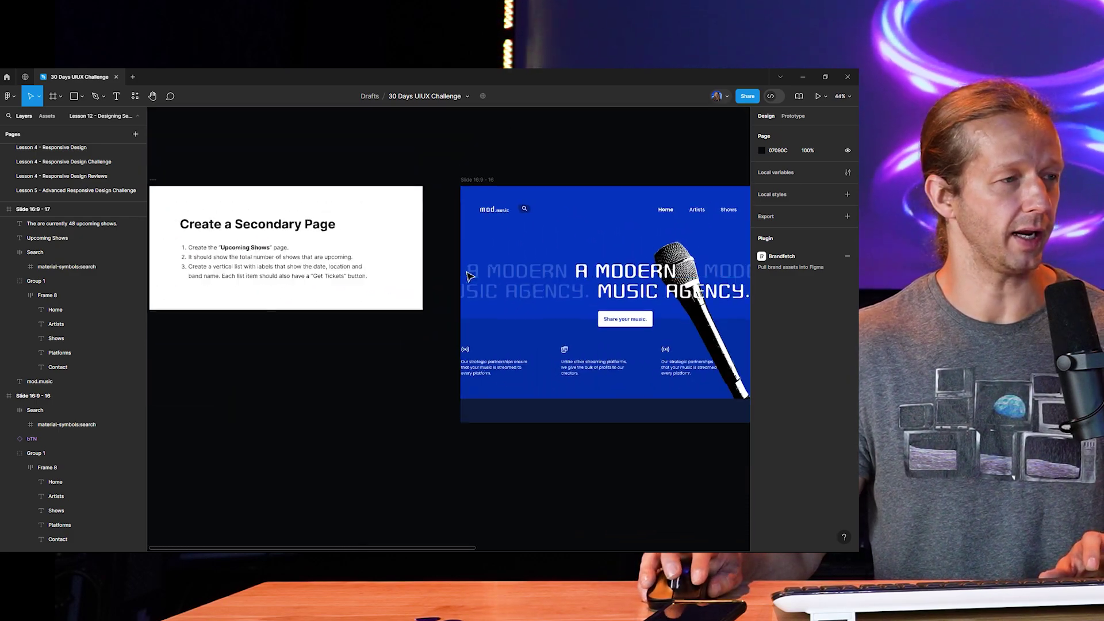
drag(609, 279, 693, 468)
scroll(491, 294, right, 4)
scroll(394, 296, up, 4)
scroll(520, 406, down, 4)
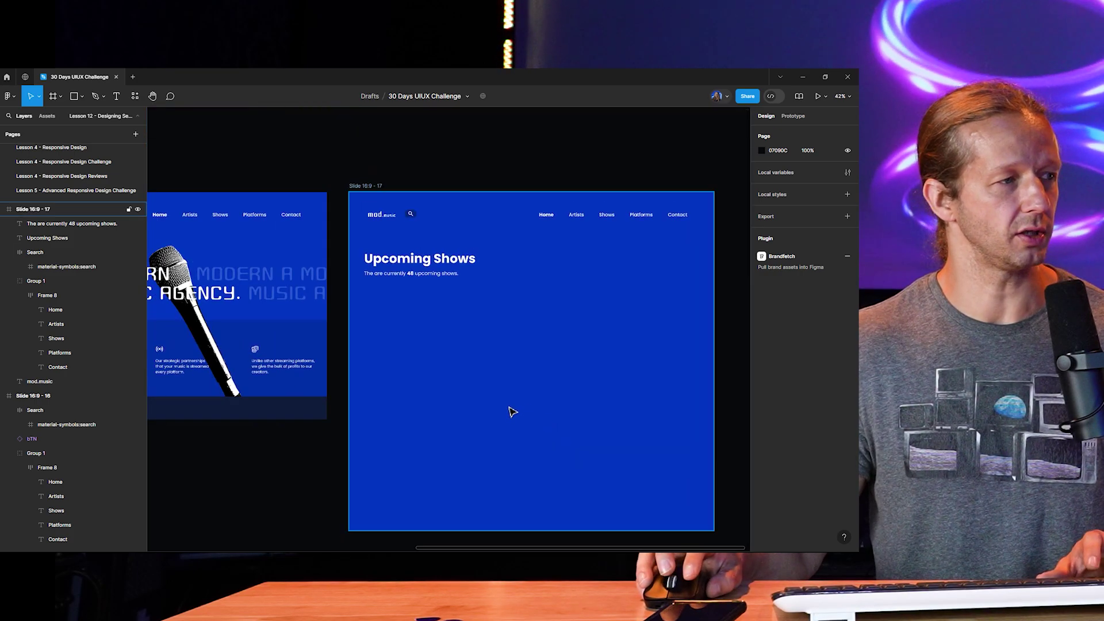
Step: Copy the home page's dark blue features band to X 0, Y 549 on the new page and extend its height to about 959
drag(474, 392, 508, 330)
drag(301, 280, 606, 254)
click(434, 273)
click(456, 275)
scroll(606, 253, right, 3)
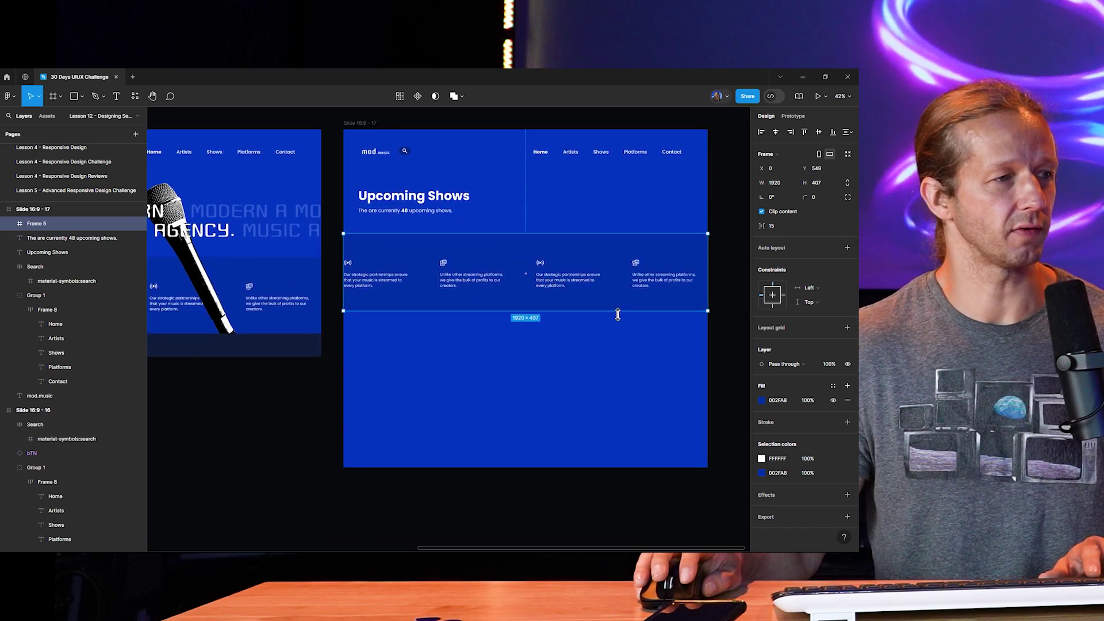
drag(615, 311, 629, 419)
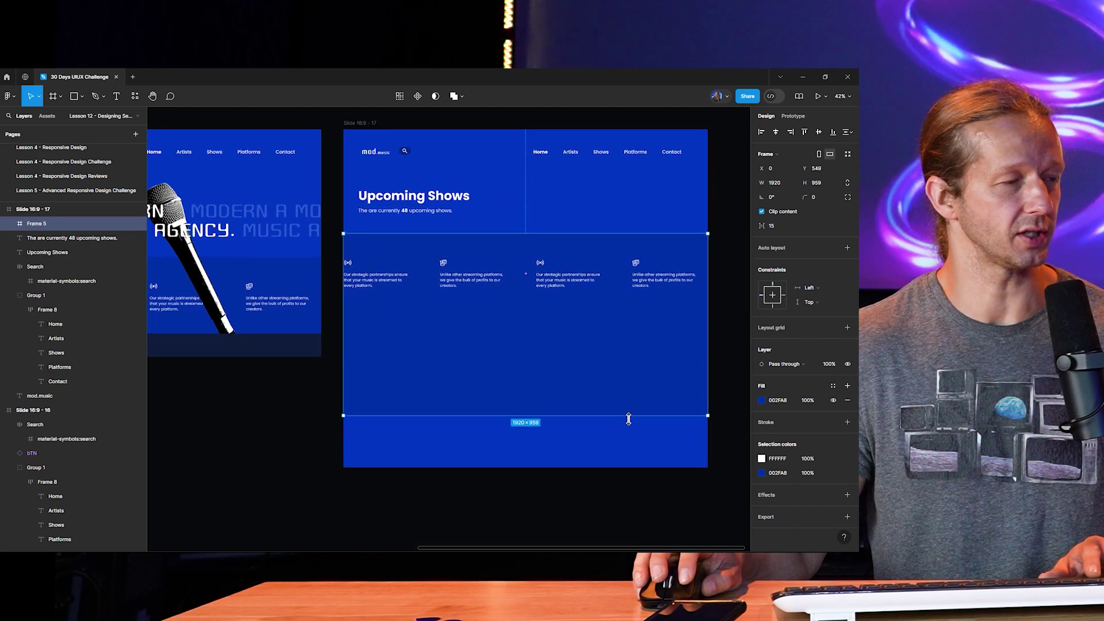
Step: Delete the icons and text columns inside the copied band and lock the band layer
double_click(545, 271)
key(Delete)
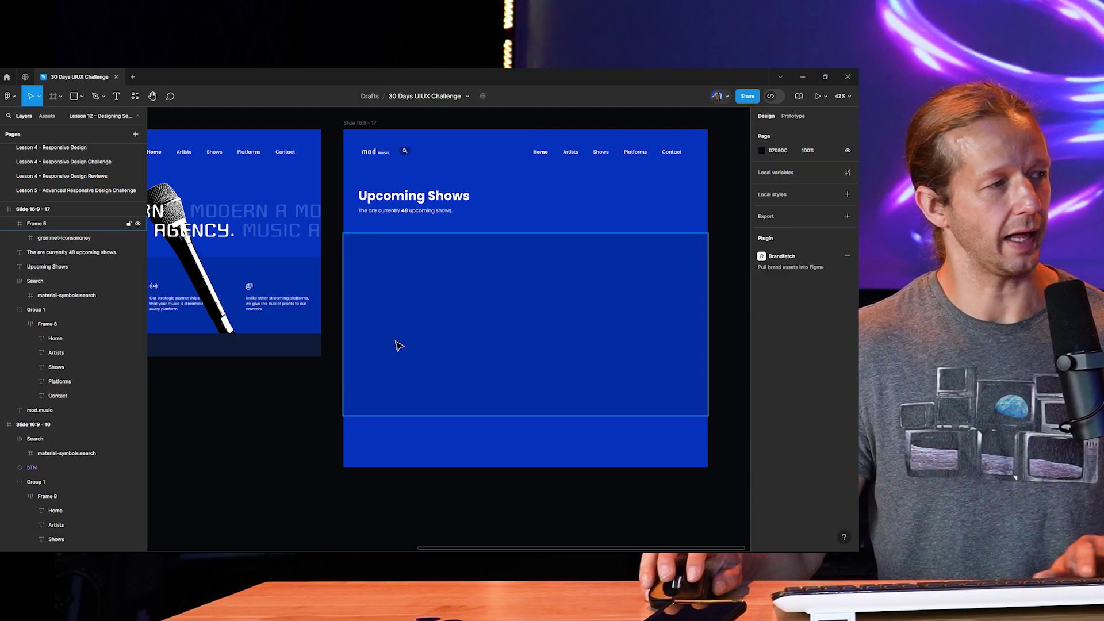
click(421, 356)
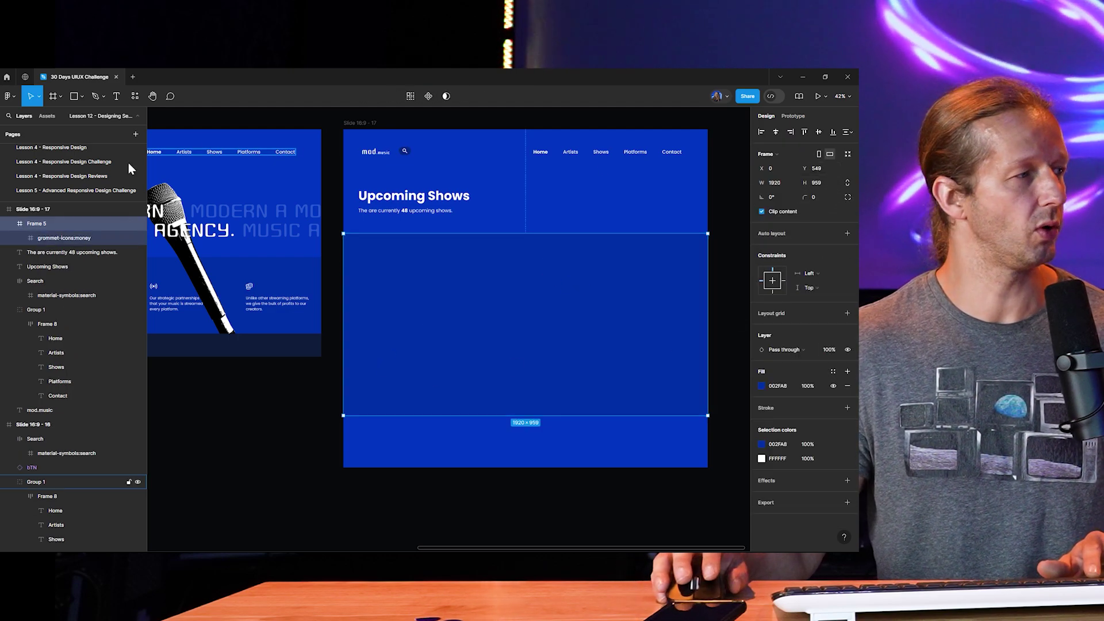
click(129, 223)
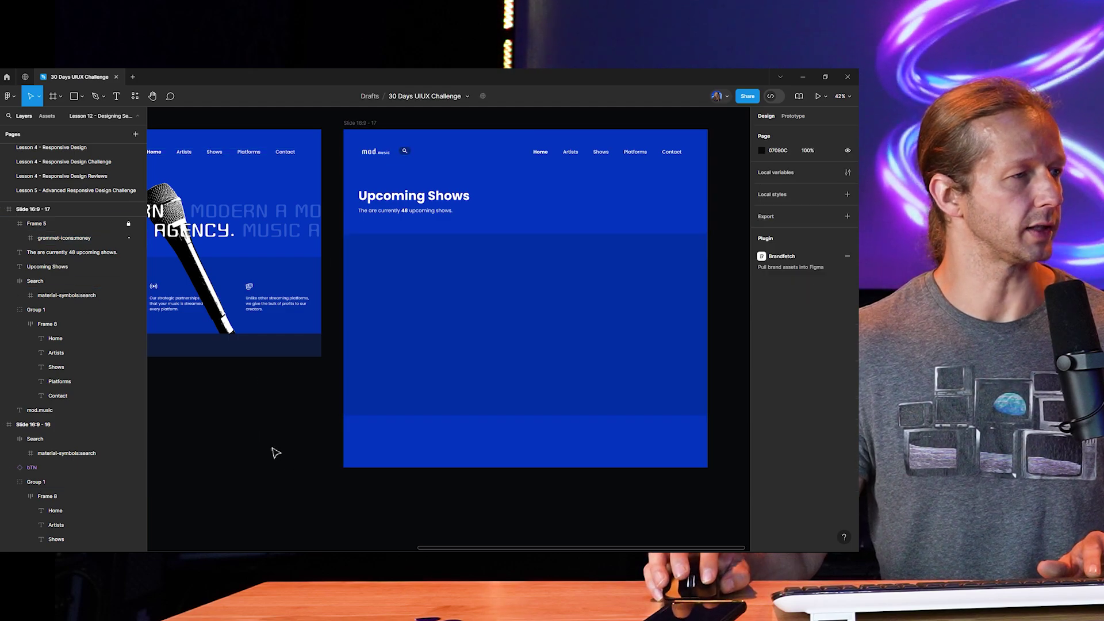
Step: Read in the brief which labels and button each item of the show list needs
drag(271, 452, 470, 465)
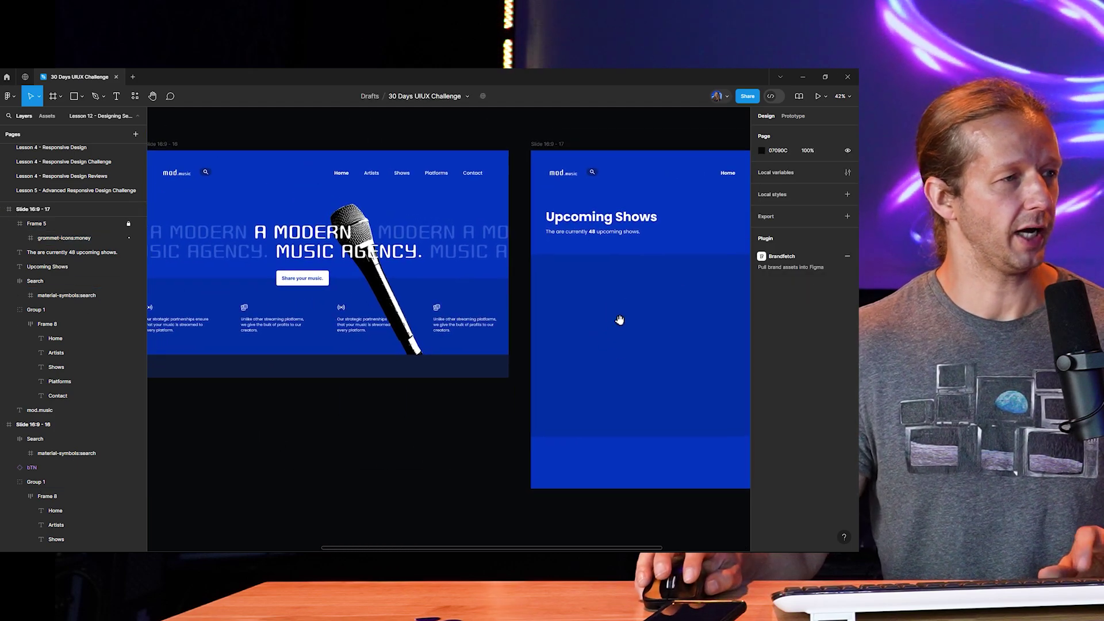
scroll(618, 320, up, 5)
drag(549, 276, 483, 278)
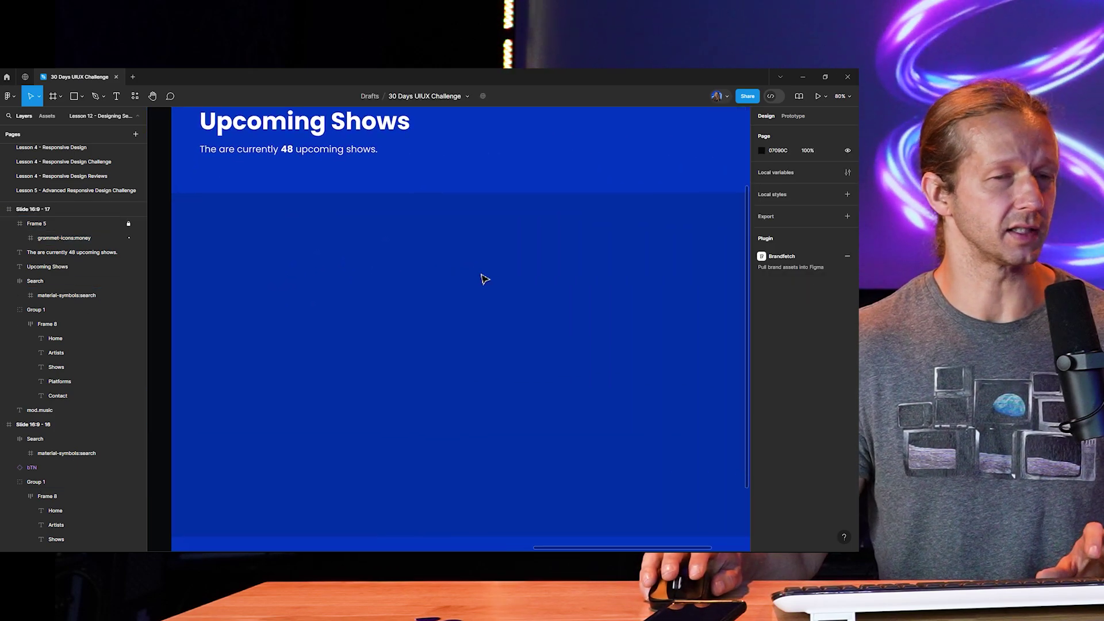
scroll(503, 267, down, 5)
scroll(544, 277, up, 8)
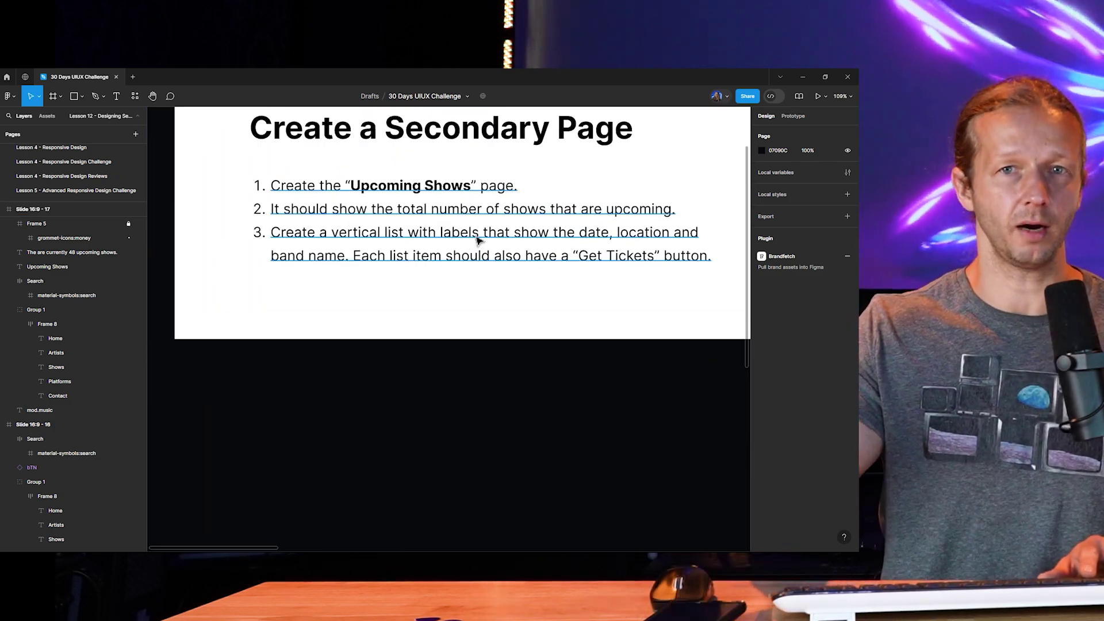
scroll(529, 317, down, 2)
scroll(531, 317, down, 1)
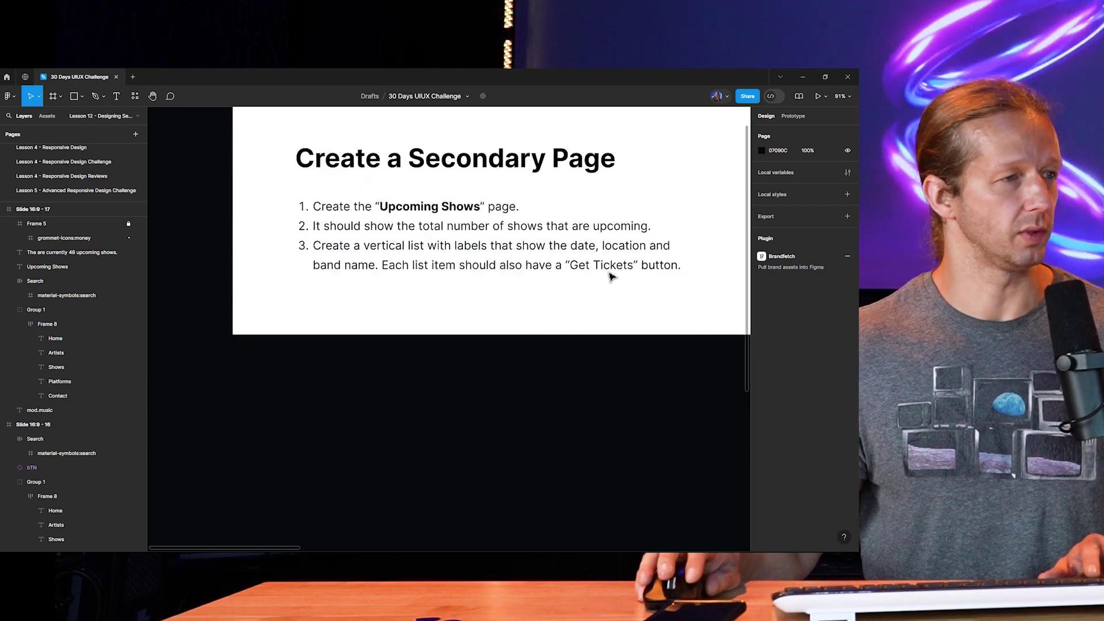
scroll(623, 314, down, 5)
Step: Duplicate the show count line into the dark band directly below it and change the copy's text to "Date"
drag(733, 345, 299, 306)
drag(561, 338, 365, 318)
scroll(354, 305, up, 2)
scroll(352, 301, up, 5)
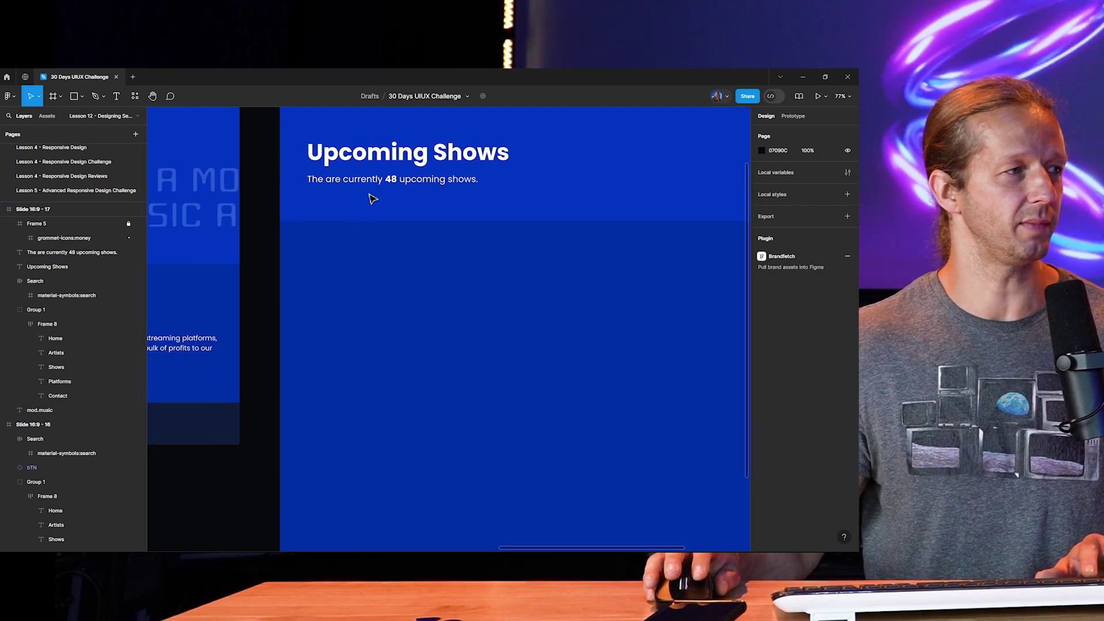
drag(373, 180, 374, 264)
double_click(375, 262)
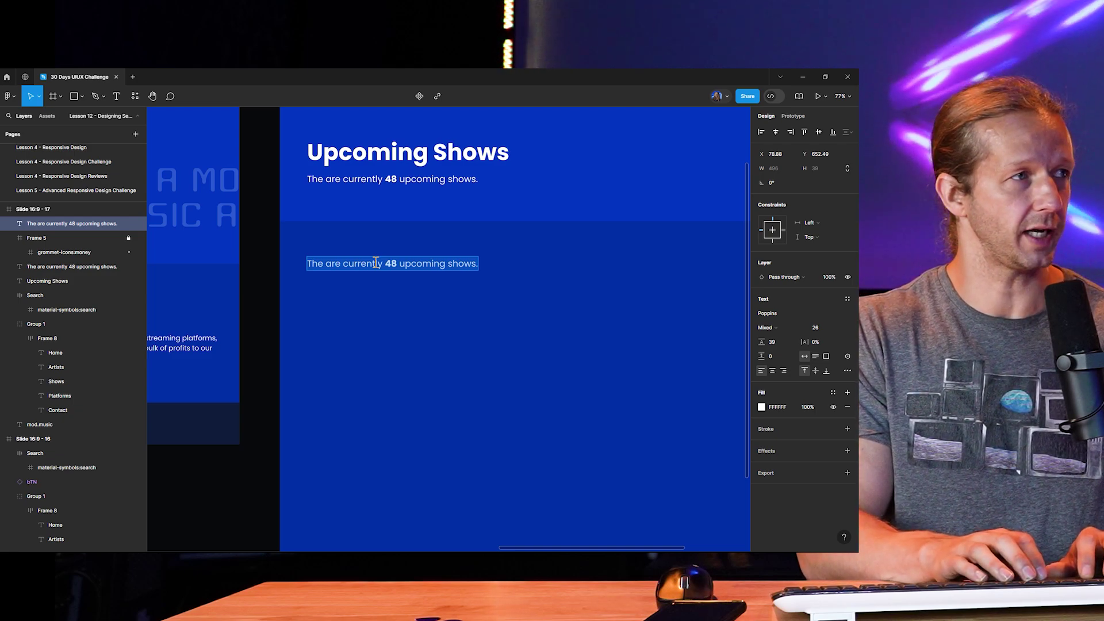
text(Date)
key(Escape)
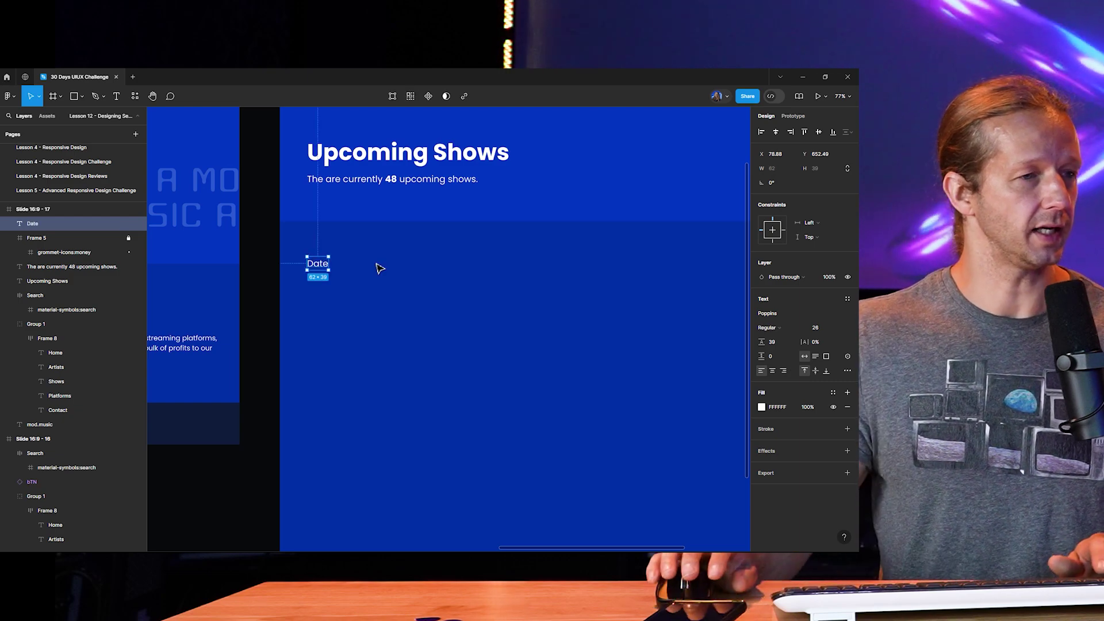
Step: Style the Date label as Bold, uppercase, with font size 22
click(766, 328)
click(782, 348)
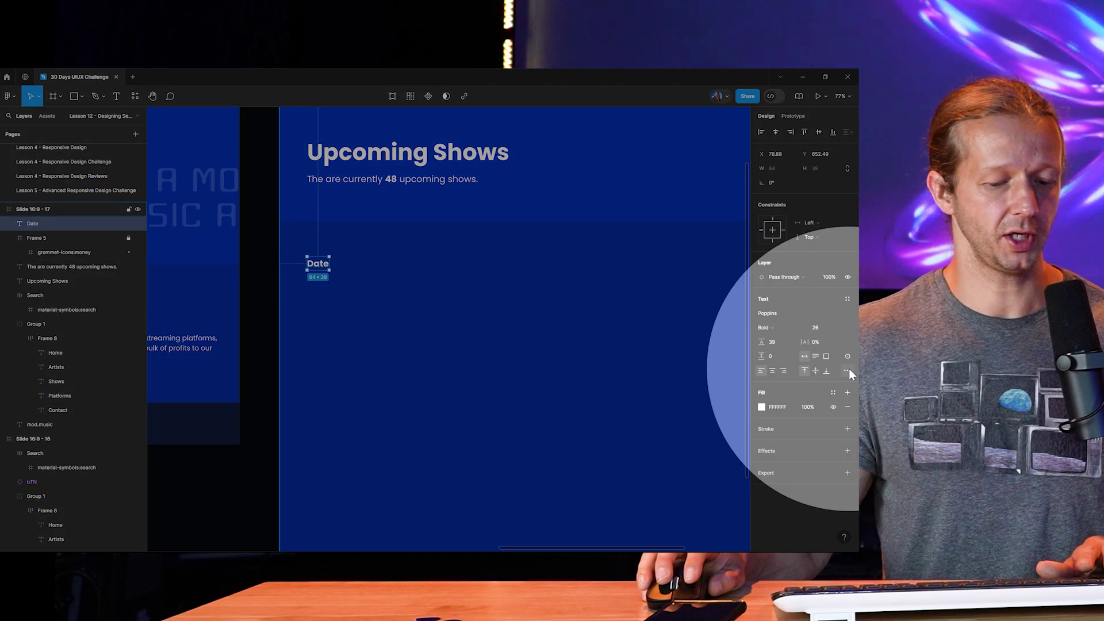
click(847, 371)
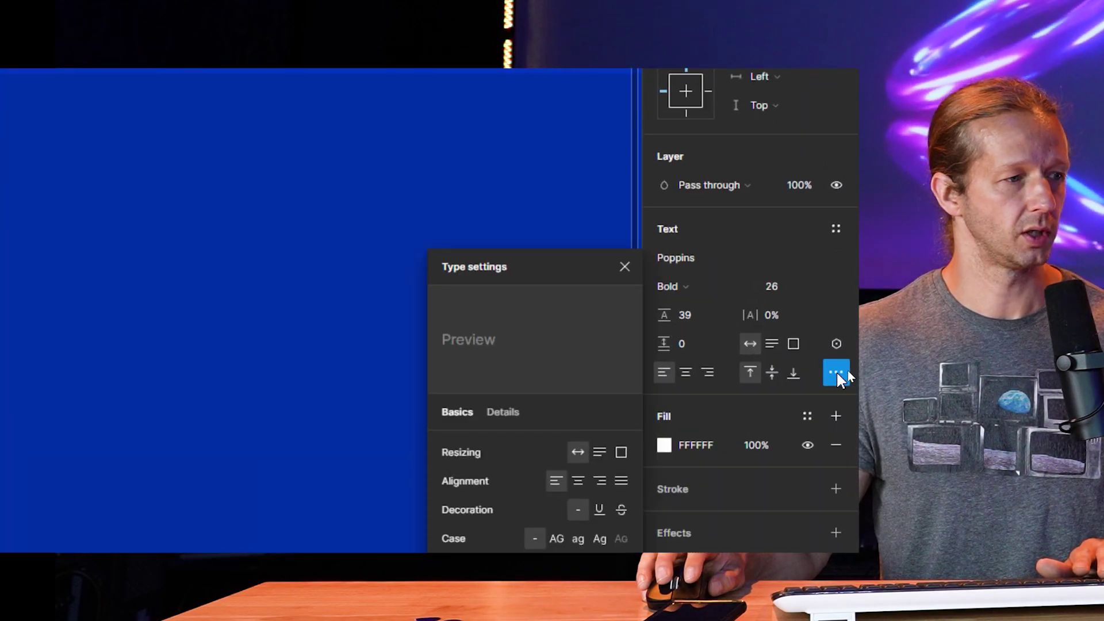
scroll(778, 510, down, 4)
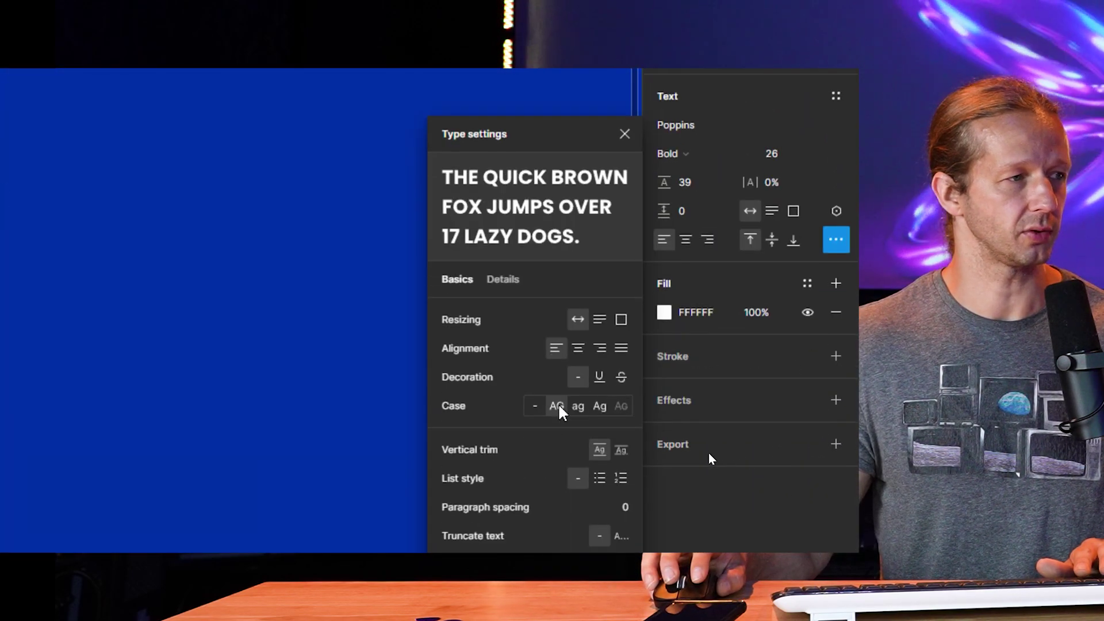
click(491, 310)
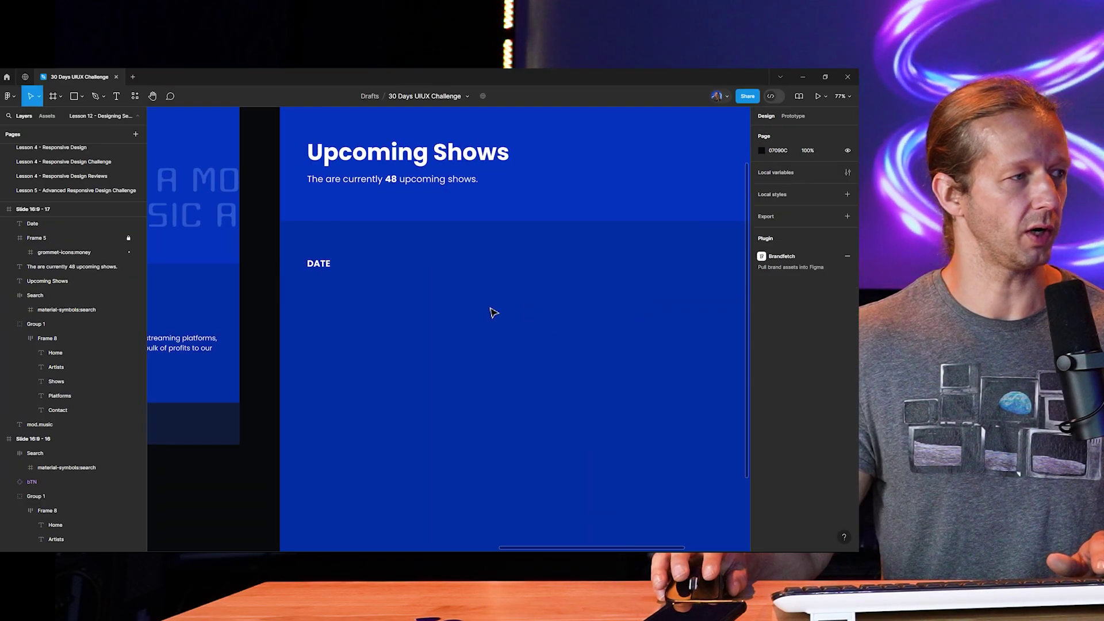
click(331, 268)
click(821, 326)
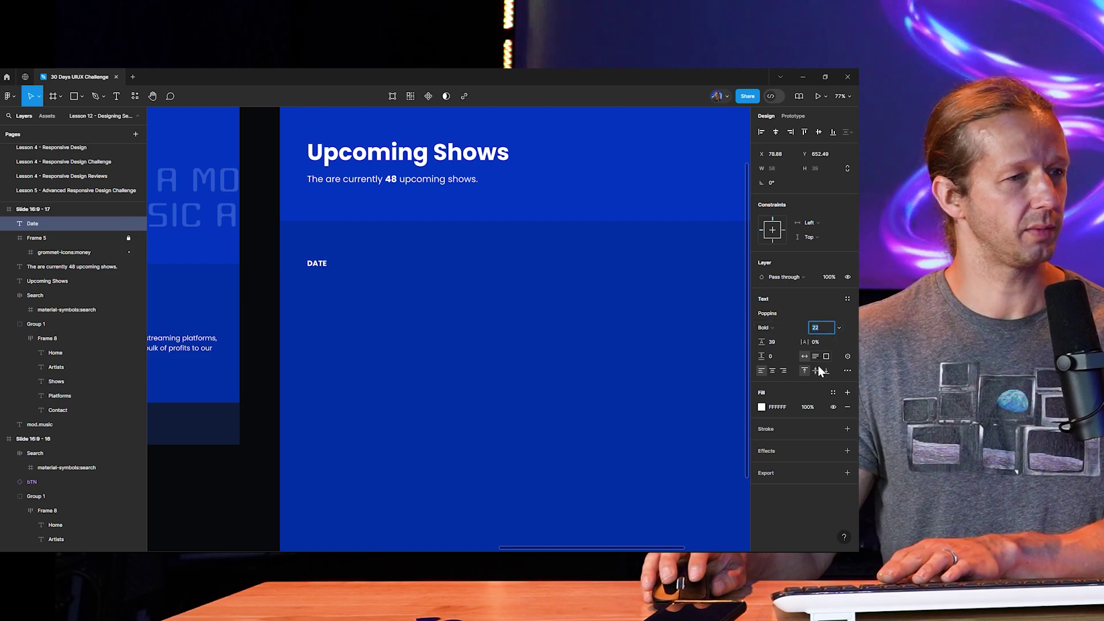
click(639, 338)
Step: Duplicate the Date label to its right in the same row and change the copy's text to "location"
click(317, 264)
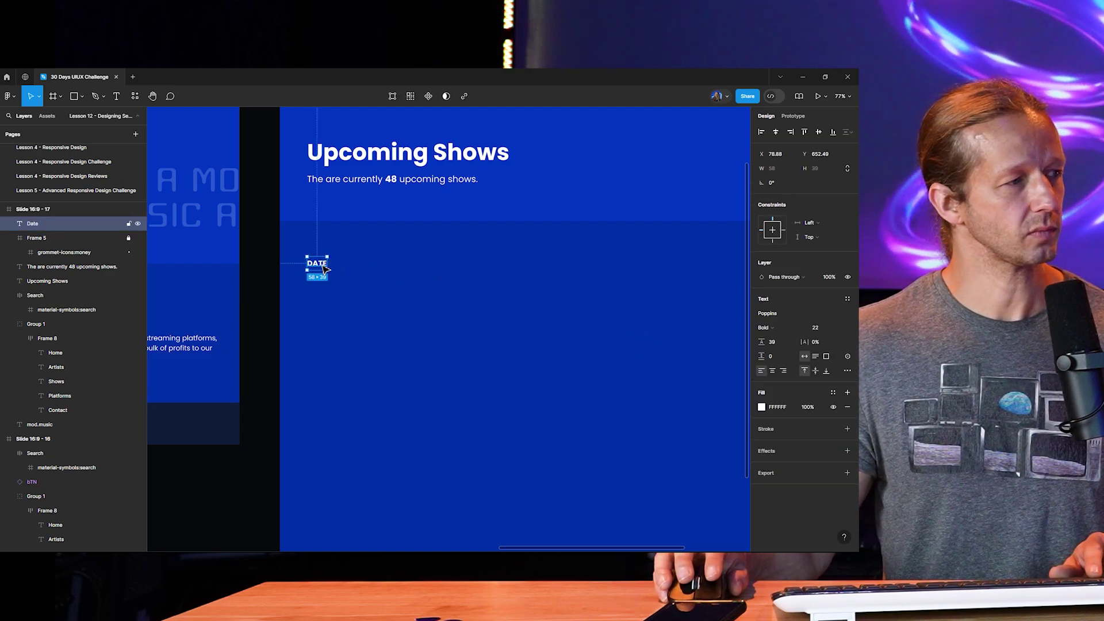
alt+drag(324, 268, 488, 273)
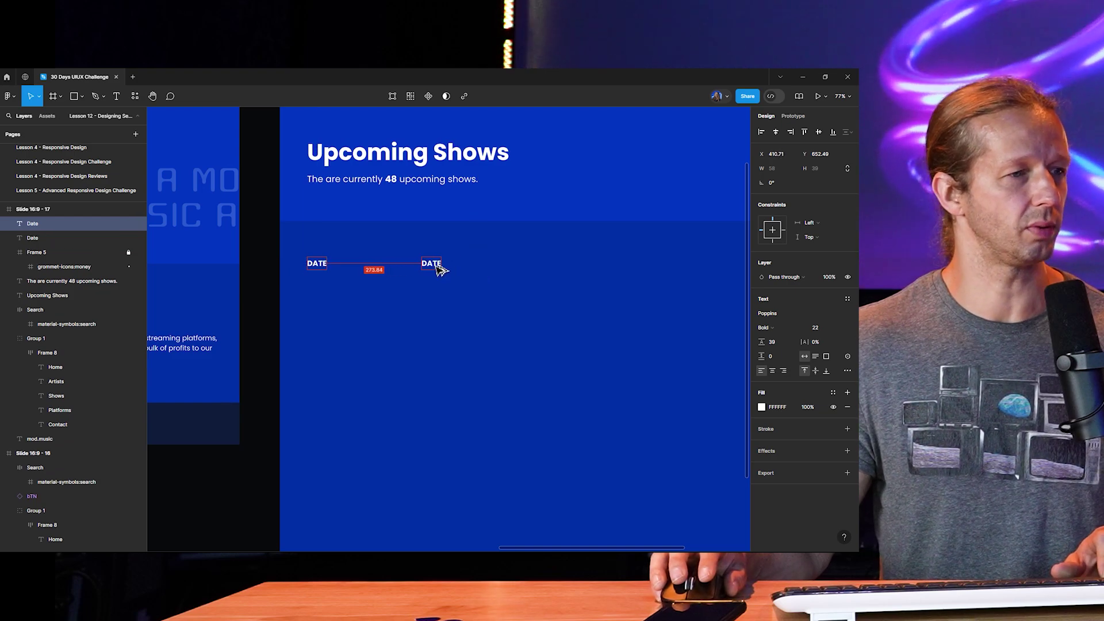
click(539, 288)
scroll(483, 291, down, 3)
click(512, 295)
click(508, 294)
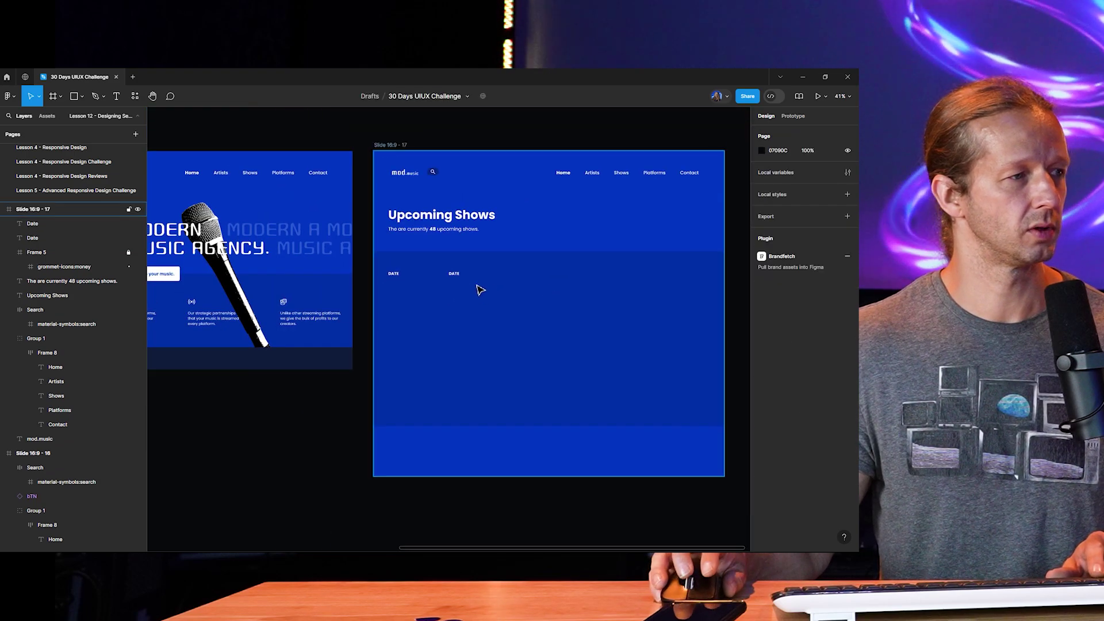
scroll(478, 288, up, 2)
click(445, 271)
double_click(446, 270)
text(loca)
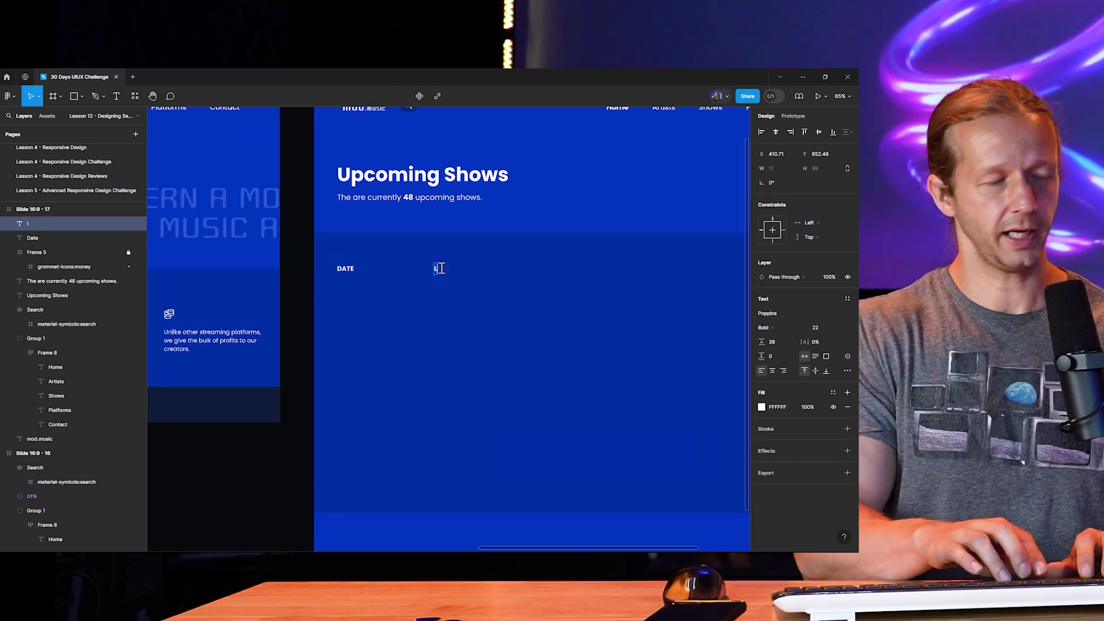
key(Escape)
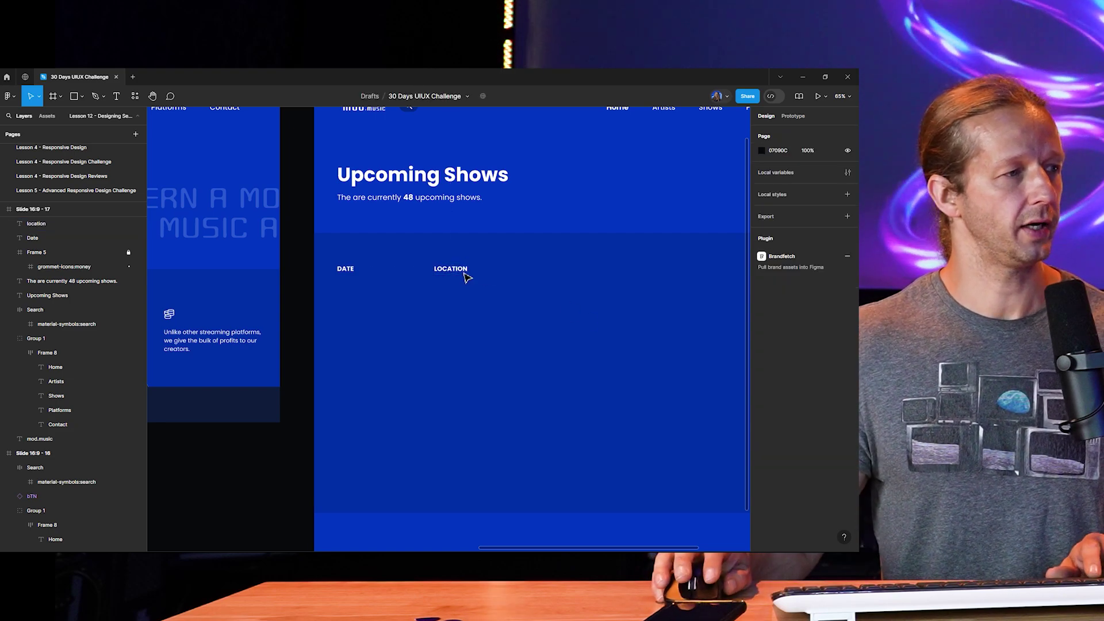
Step: Duplicate the Location label further right in the row and change the copy's text to "band"
alt+drag(466, 274, 532, 271)
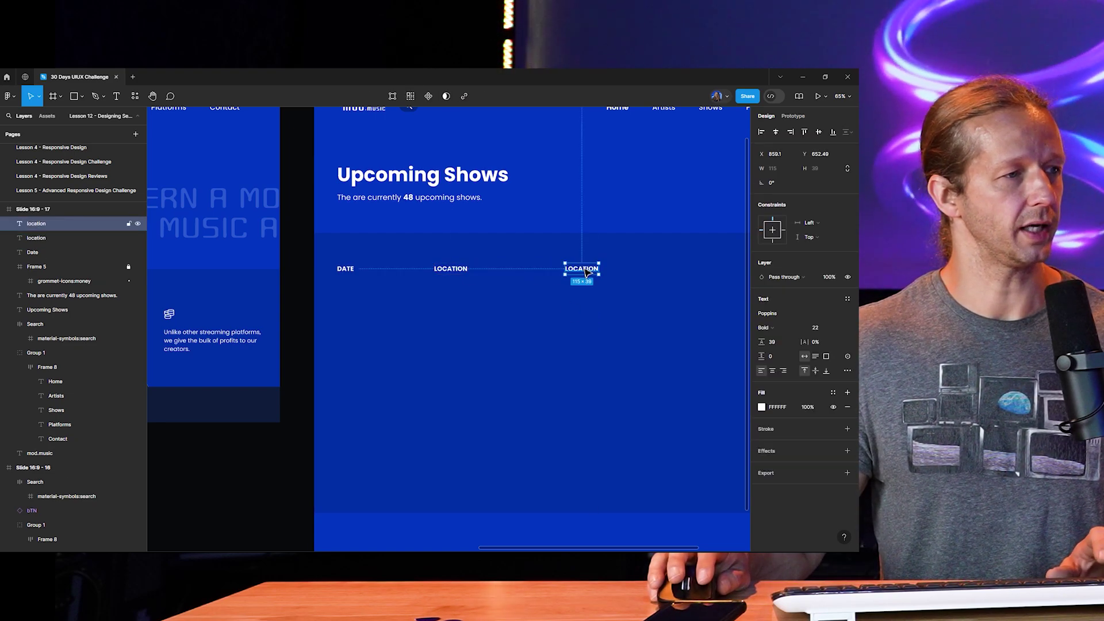
double_click(587, 273)
text(band)
click(634, 271)
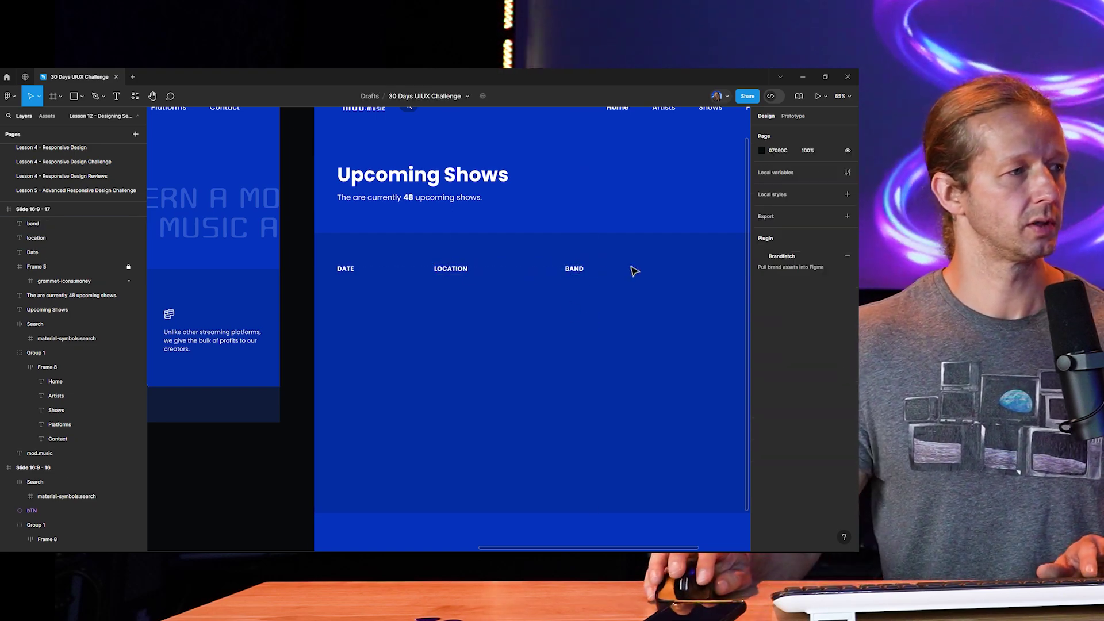
Step: Draw a wide rectangle about 1744 × 91 beneath the Date, Location and Band labels
ctrl+scroll(638, 282, down, 3)
ctrl+scroll(506, 287, up, 5)
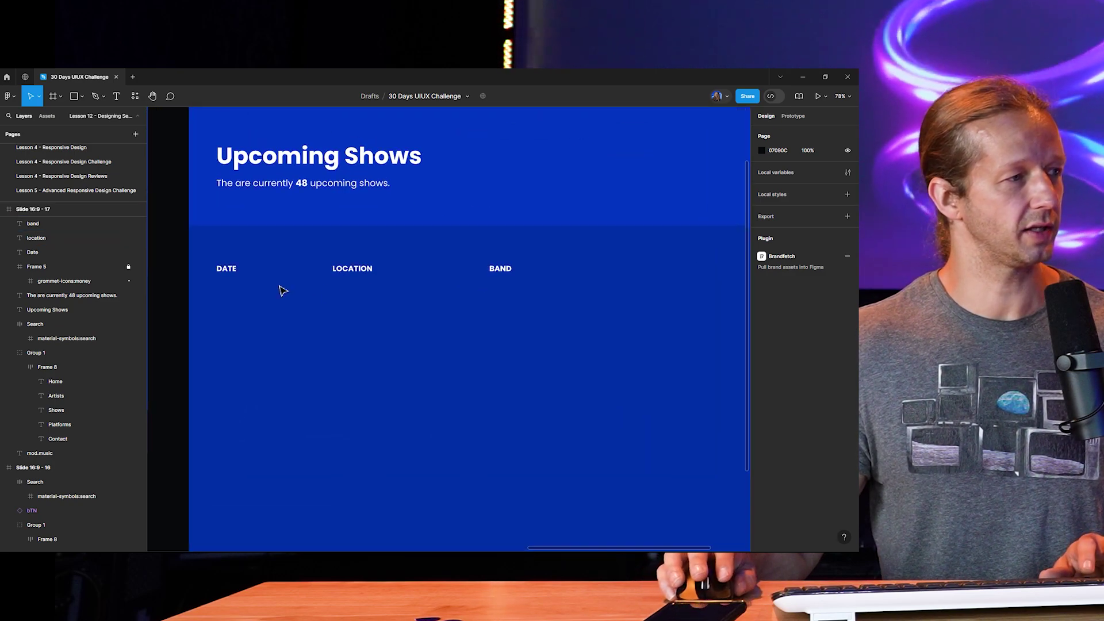
ctrl+scroll(489, 306, down, 4)
drag(517, 311, 587, 293)
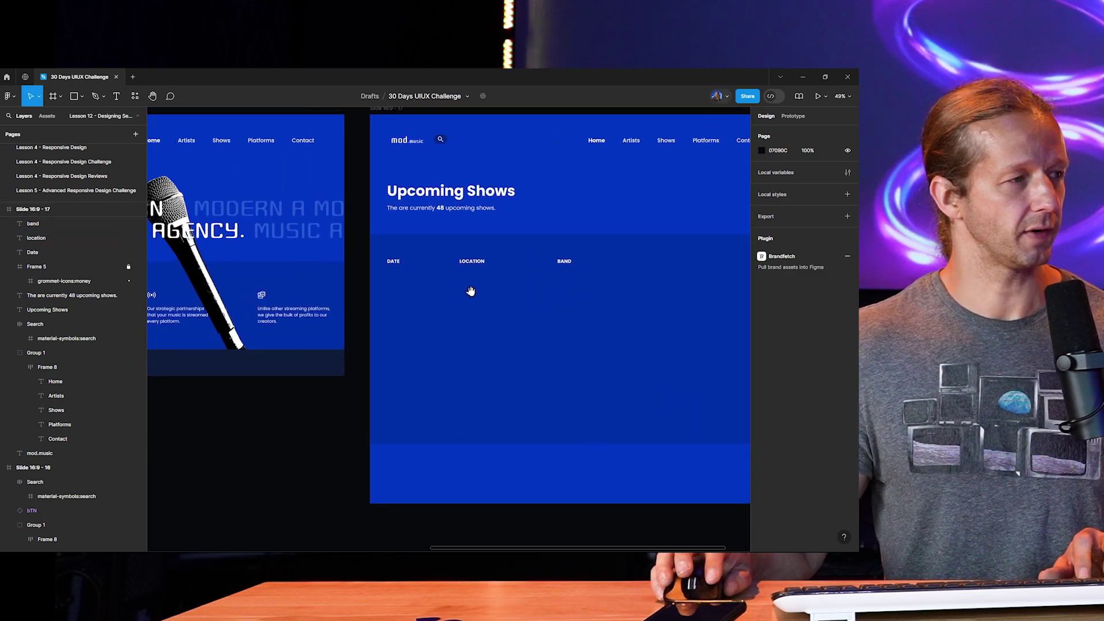
ctrl+scroll(454, 287, up, 3)
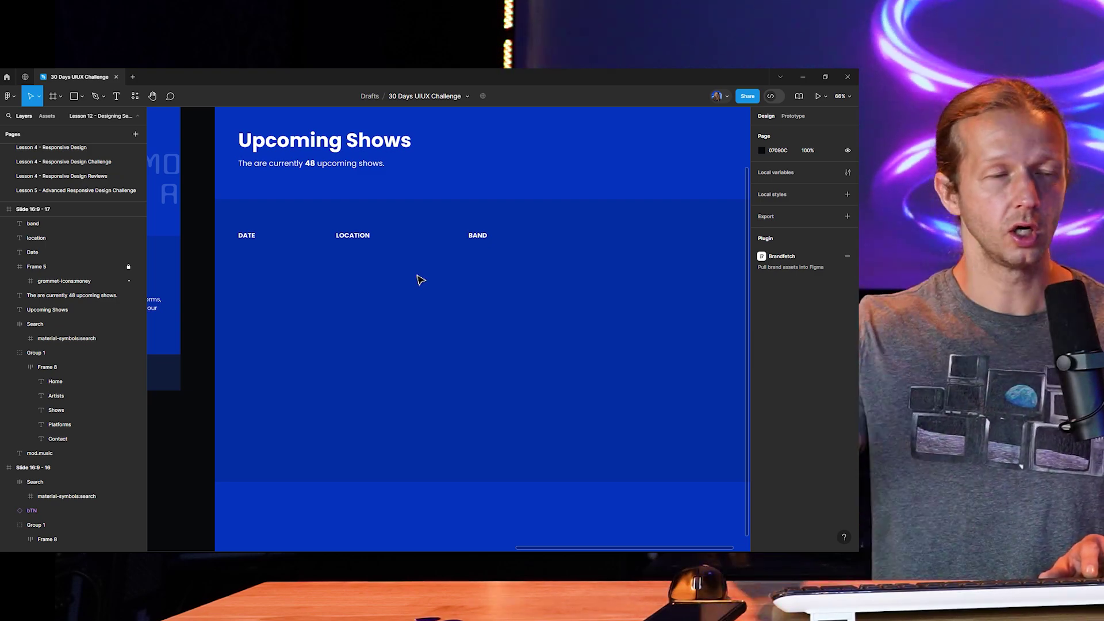
scroll(450, 287, right, 2)
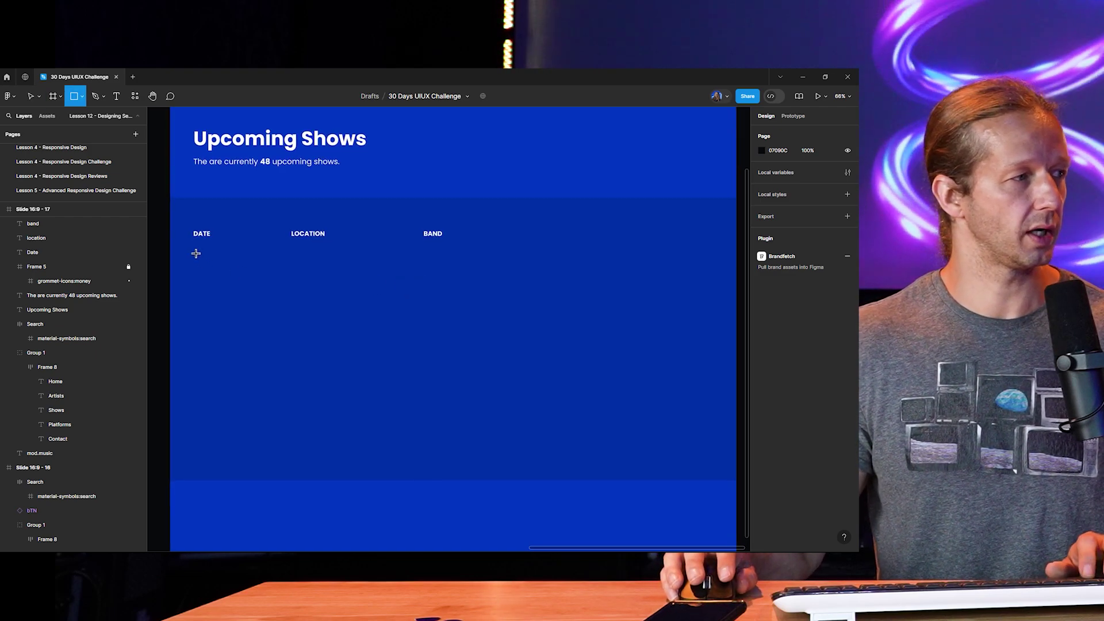
drag(196, 254, 706, 278)
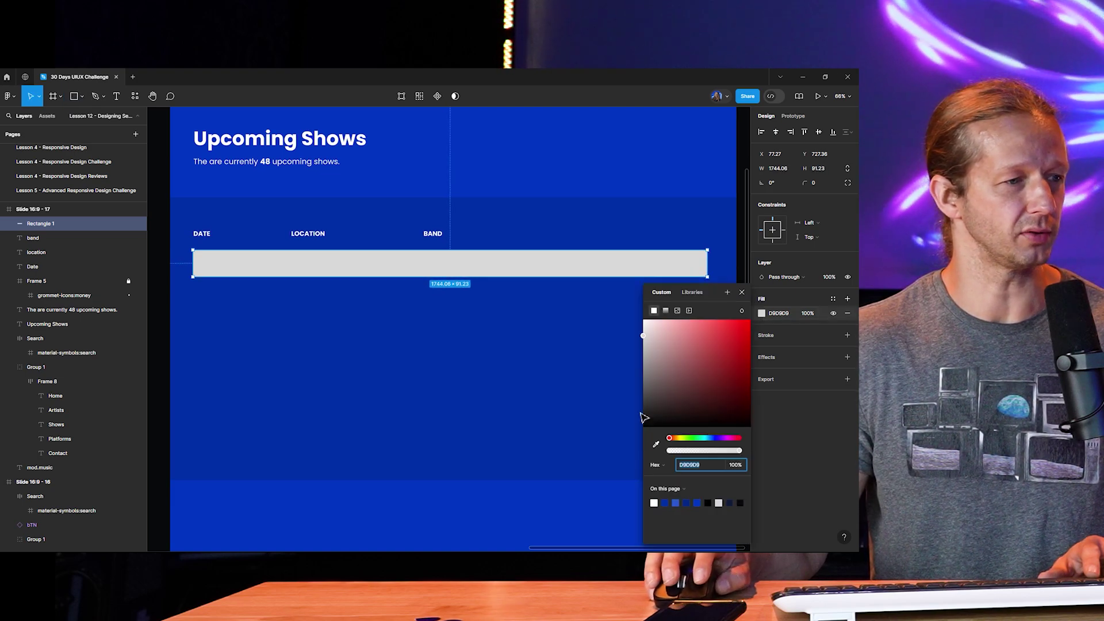
Step: Fill the rectangle with the surrounding band's blue and darken it slightly to 002992
click(656, 444)
click(652, 214)
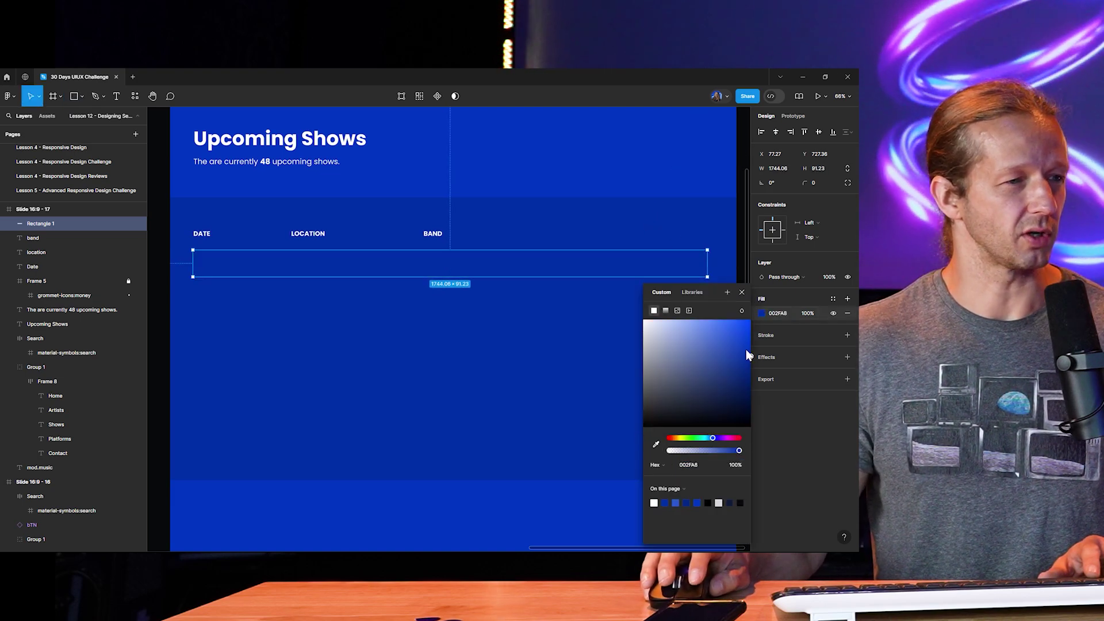
mouse_move(751, 357)
mouse_down()
mouse_move(764, 368)
mouse_move(751, 364)
mouse_up()
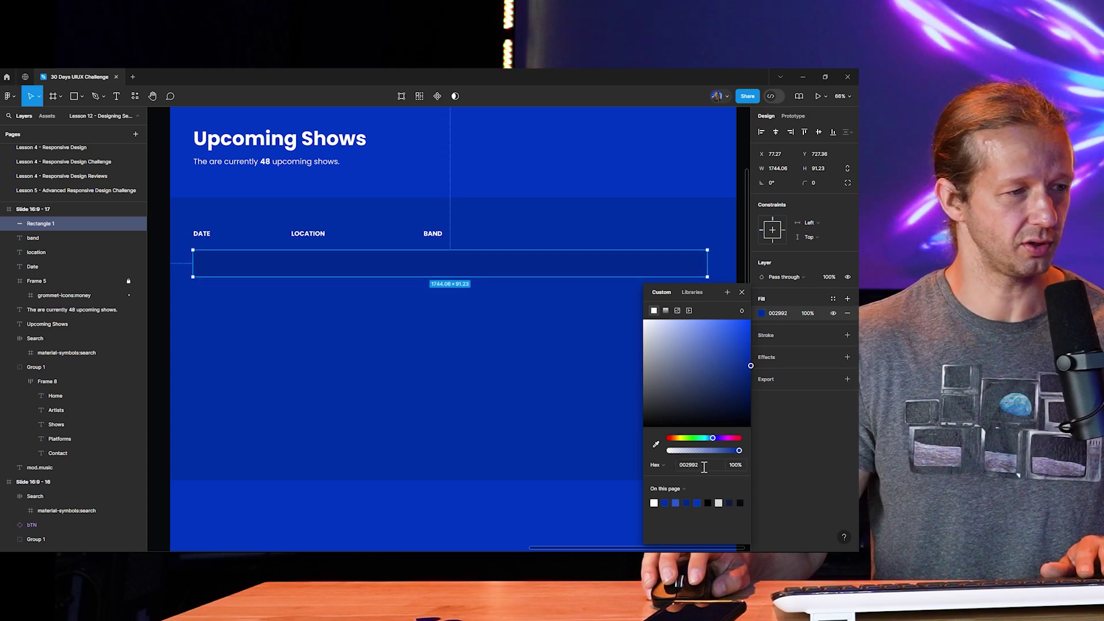
Step: Round the corners of the wide row rectangle with a radius of 13
scroll(704, 263, up, 4)
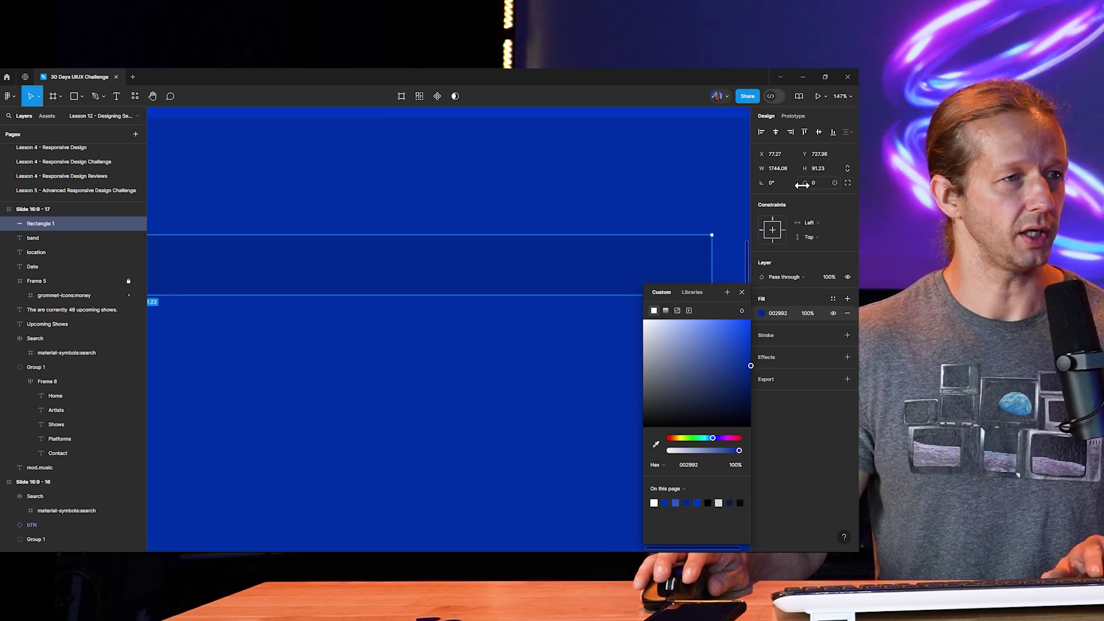
drag(801, 185, 851, 184)
scroll(531, 210, down, 4)
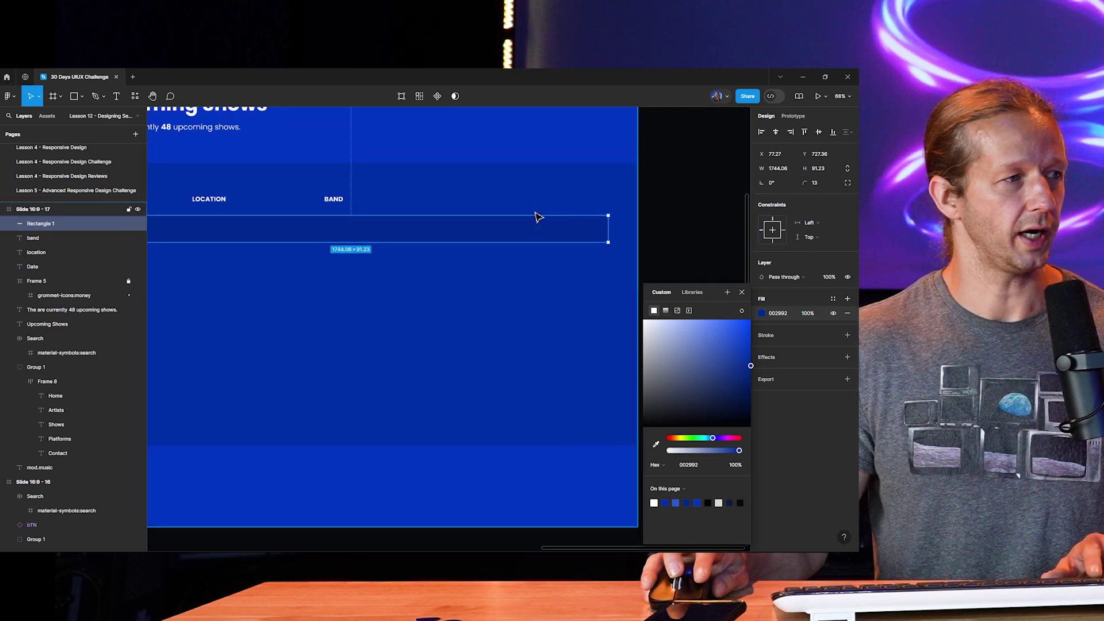
click(709, 237)
drag(402, 333, 576, 335)
drag(467, 305, 517, 322)
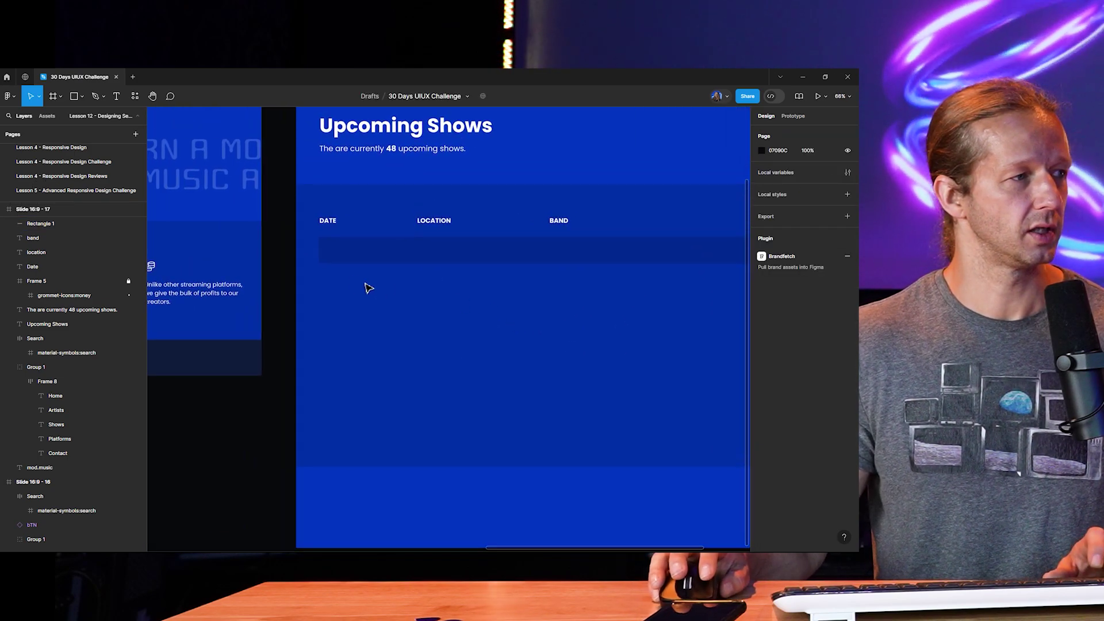
Step: Add the text "July 28, 2024" inside the row rectangle beneath the Date label
scroll(345, 264, up, 5)
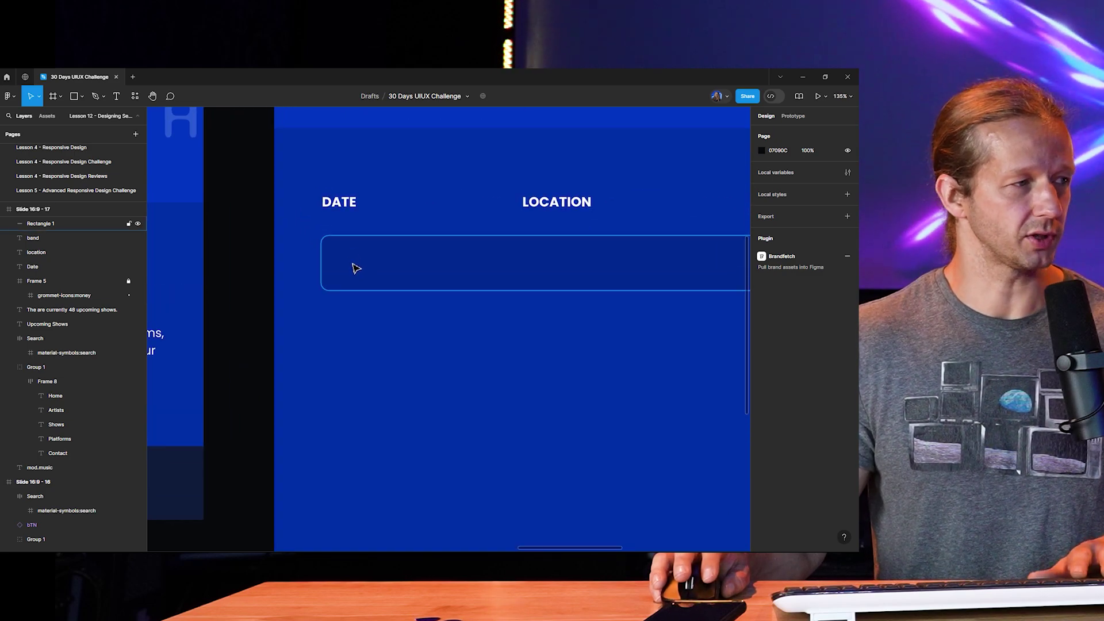
key(t)
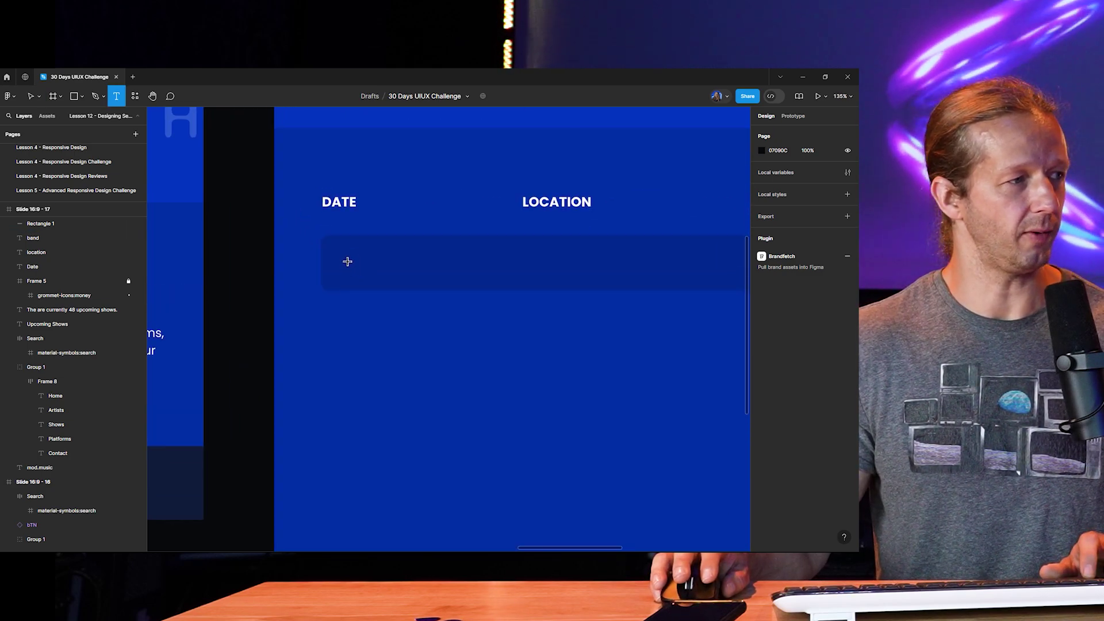
click(347, 262)
text(July)
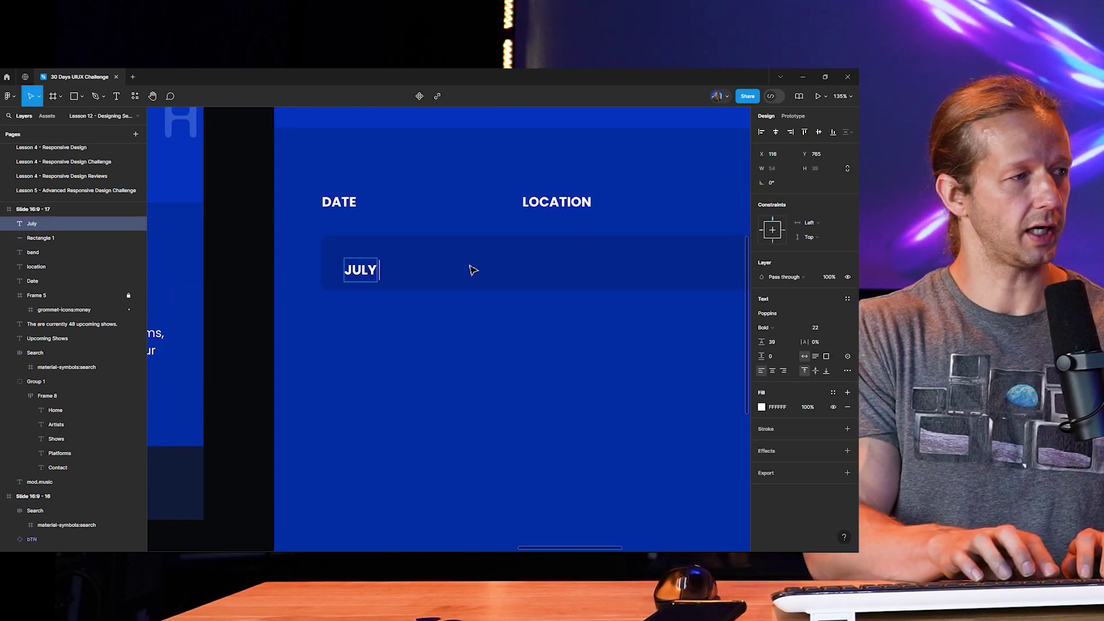
text( 28,)
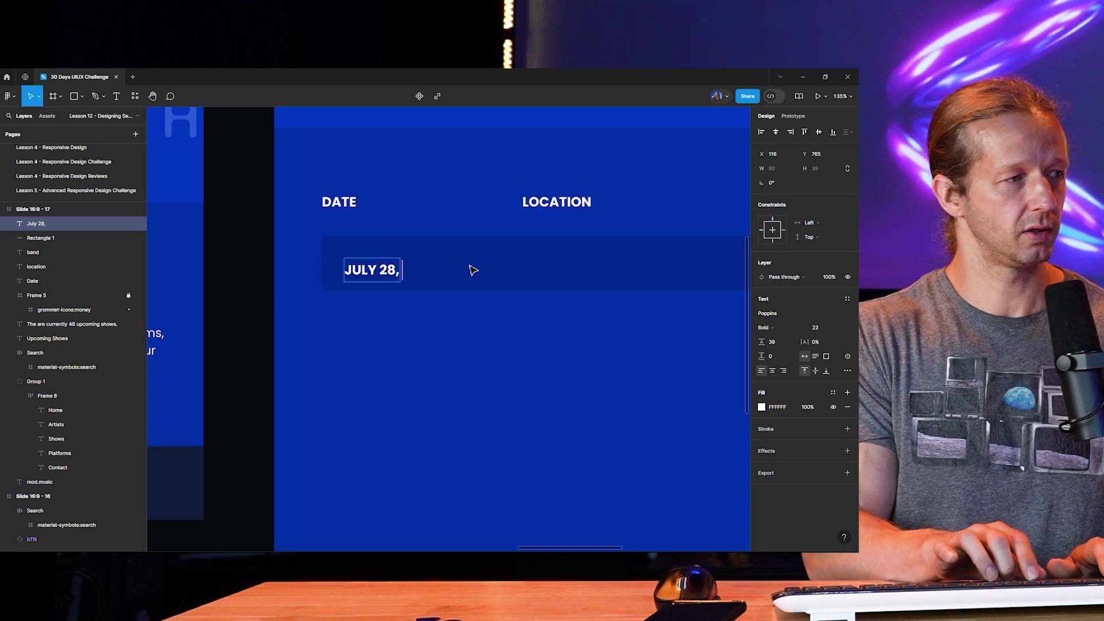
text( 2024)
key(Escape)
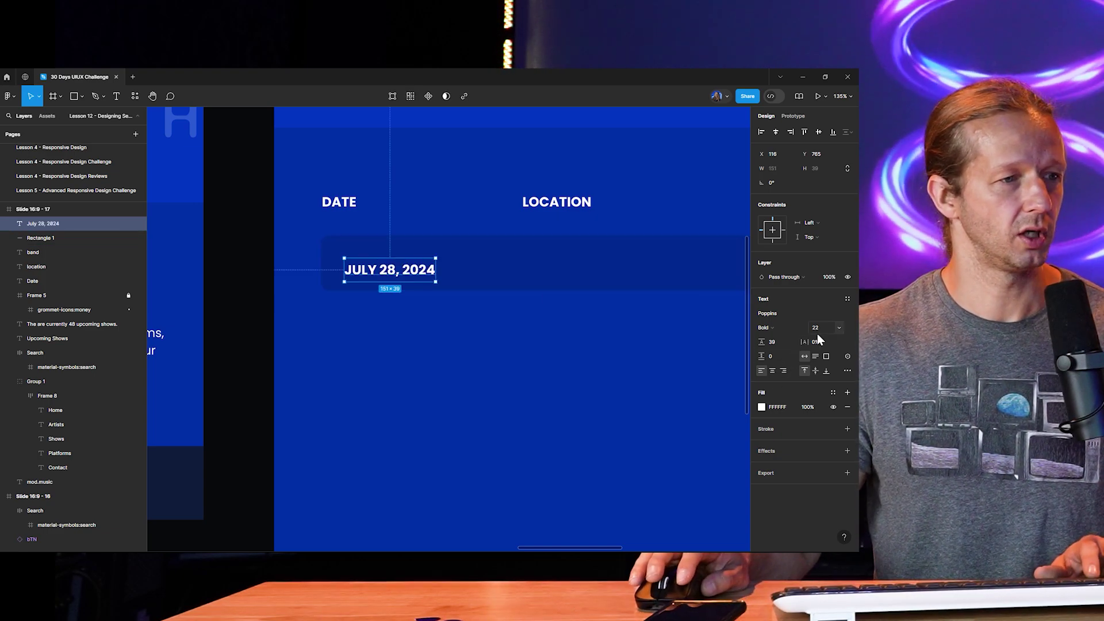
Step: Set the date text's case to as typed and centre it vertically within the row rectangle
click(847, 370)
click(697, 454)
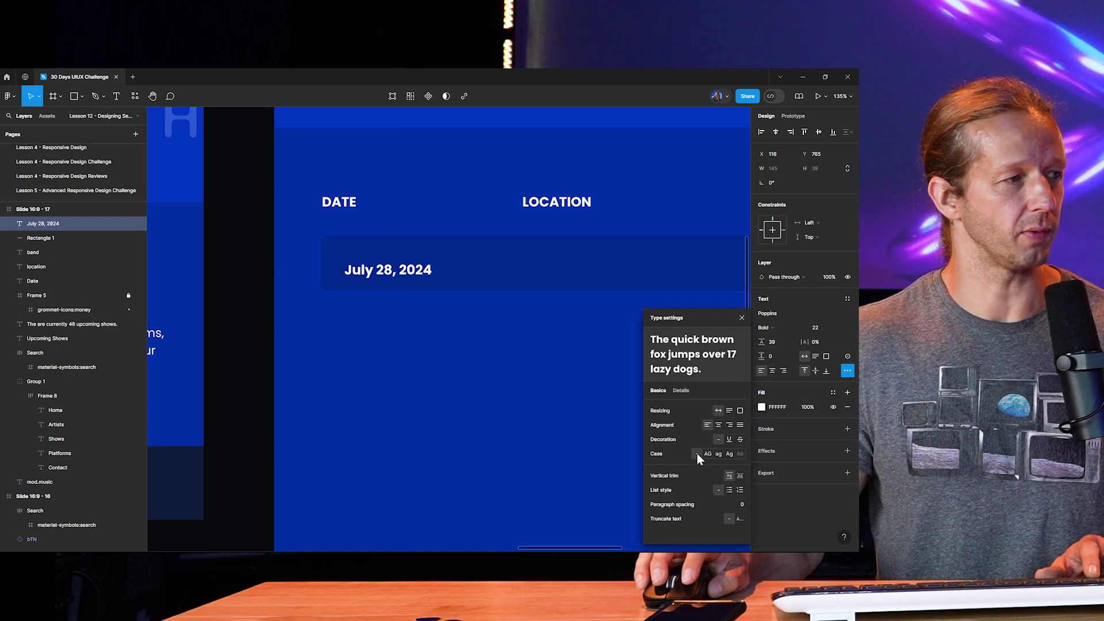
drag(396, 274, 391, 272)
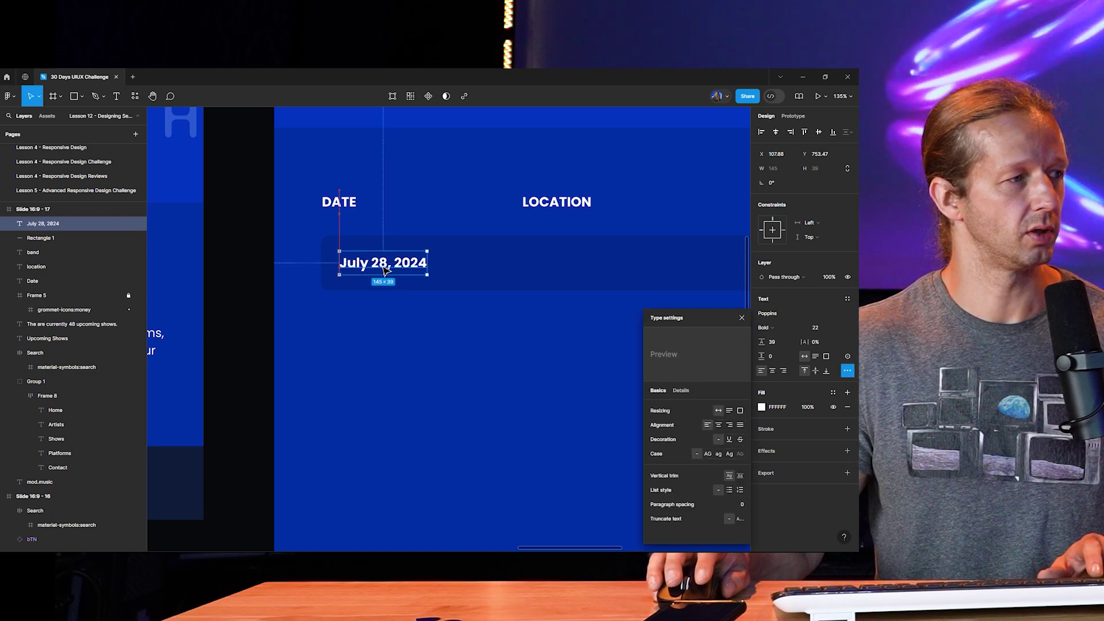
Step: Set the font weight of the July 28, 2024 text to Regular
click(783, 329)
click(779, 295)
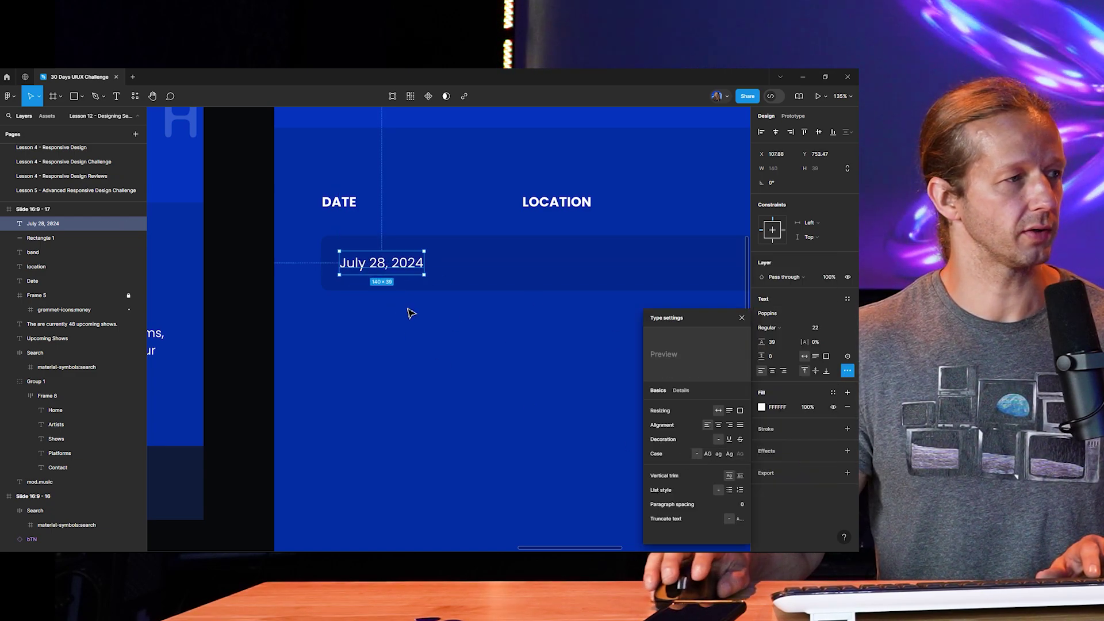
click(246, 287)
scroll(246, 288, down, 5)
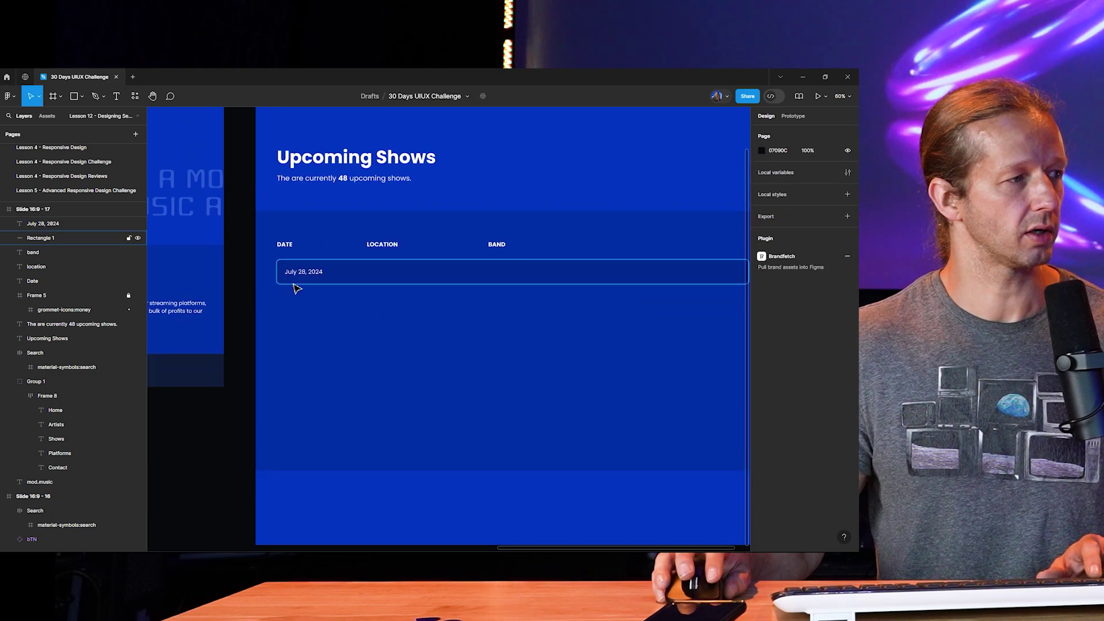
Step: Duplicate the date text to align beneath the Location label and change the copy to "Cleveland, OH"
scroll(306, 276, up, 5)
click(314, 278)
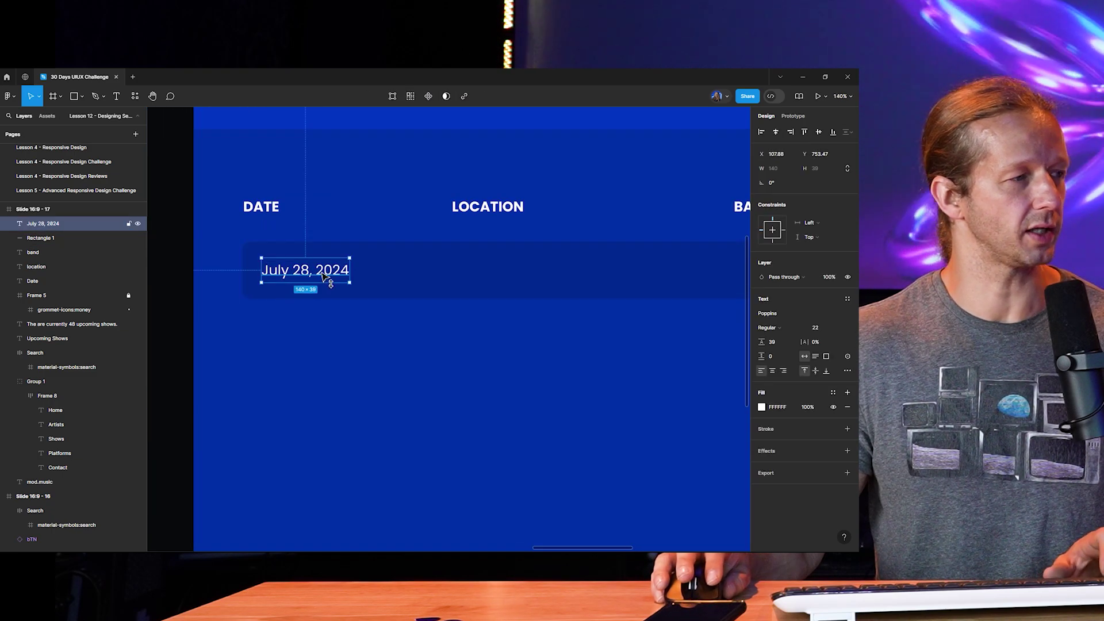
drag(325, 278, 510, 280)
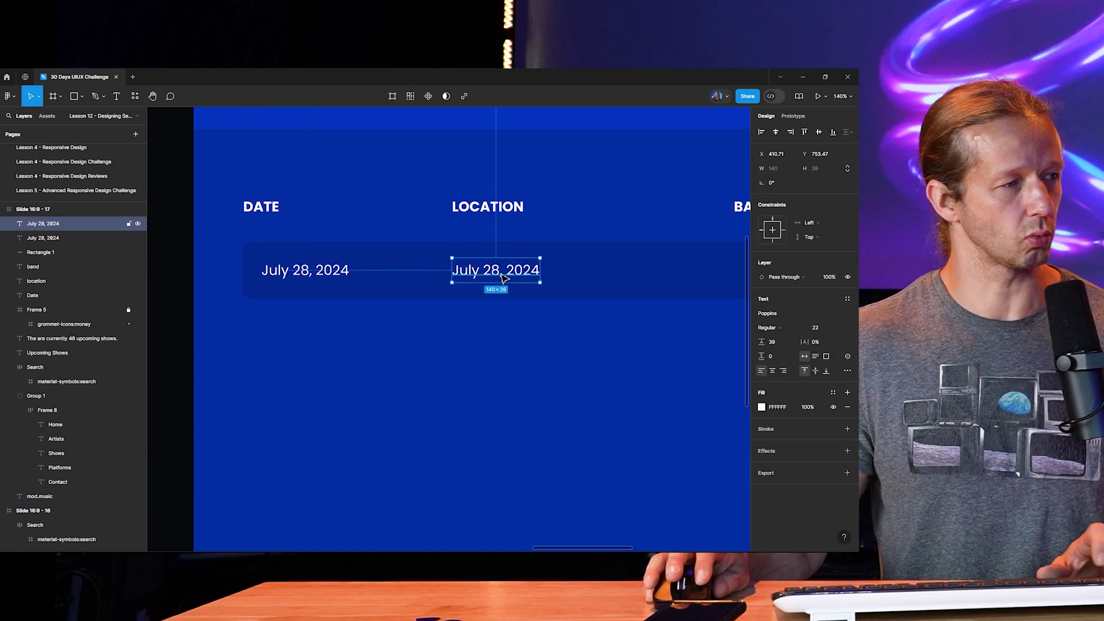
double_click(498, 272)
text(Clefe)
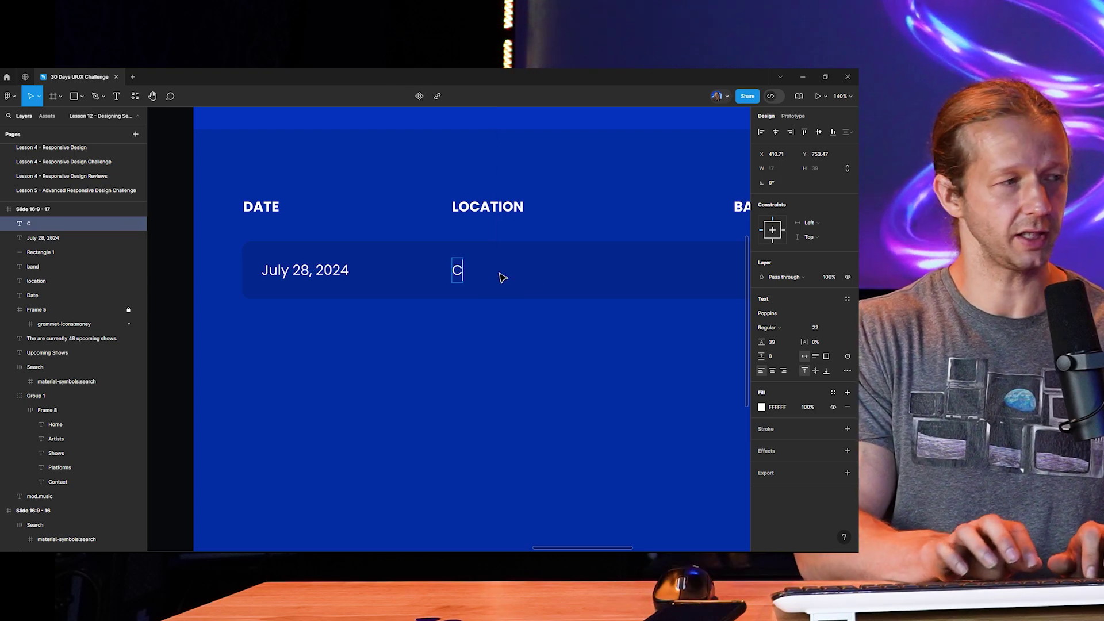
key(BackSpace)
key(BackSpace)
text(veland, OH)
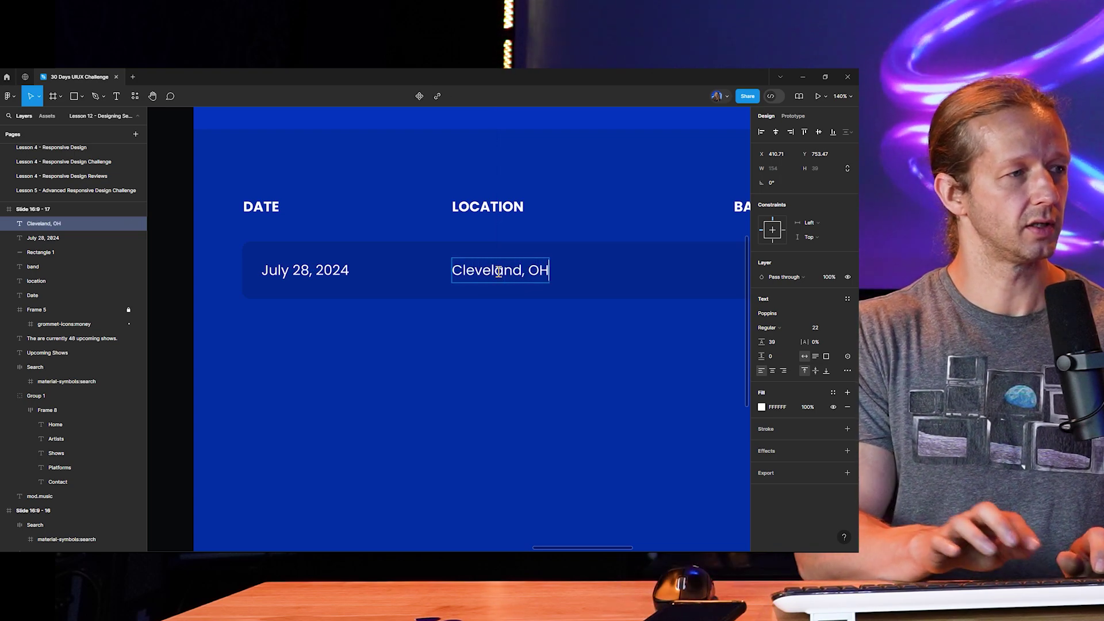
click(531, 290)
Step: Duplicate the Cleveland, OH text to align beneath the Band label and change the copy to "Twisted Kitten"
scroll(564, 338, down, 5)
drag(610, 339, 447, 330)
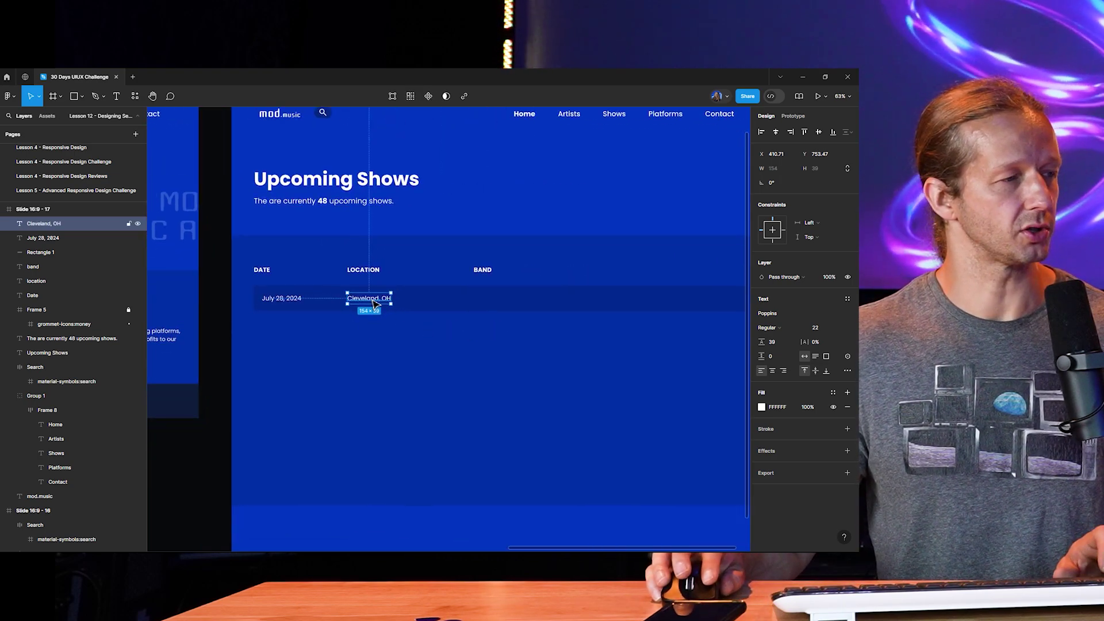
drag(375, 303, 504, 302)
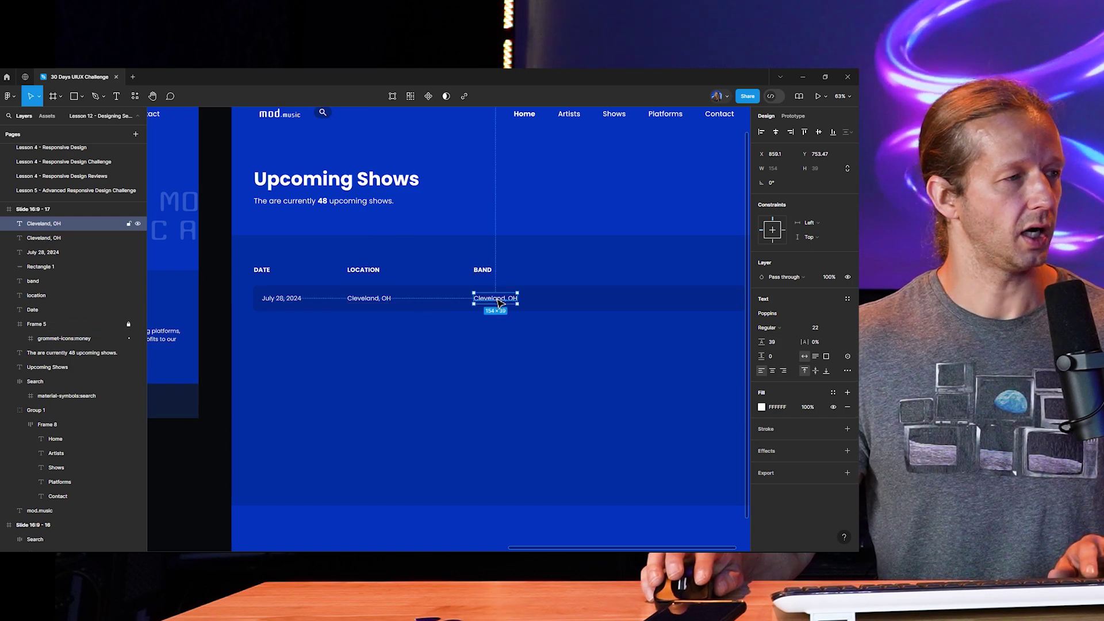
double_click(498, 300)
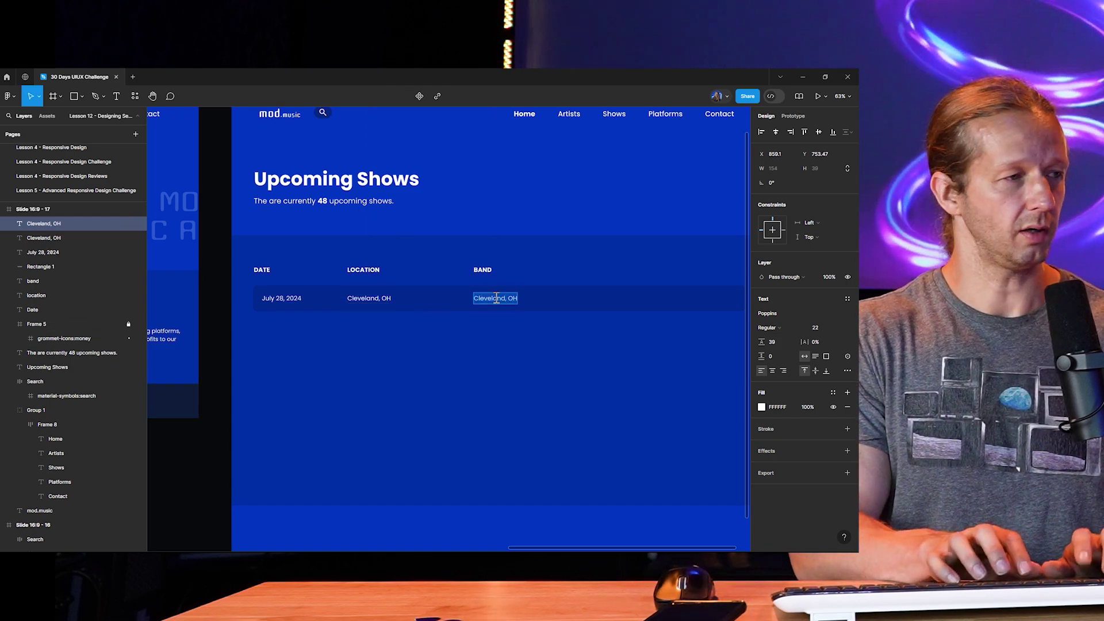
key(Escape)
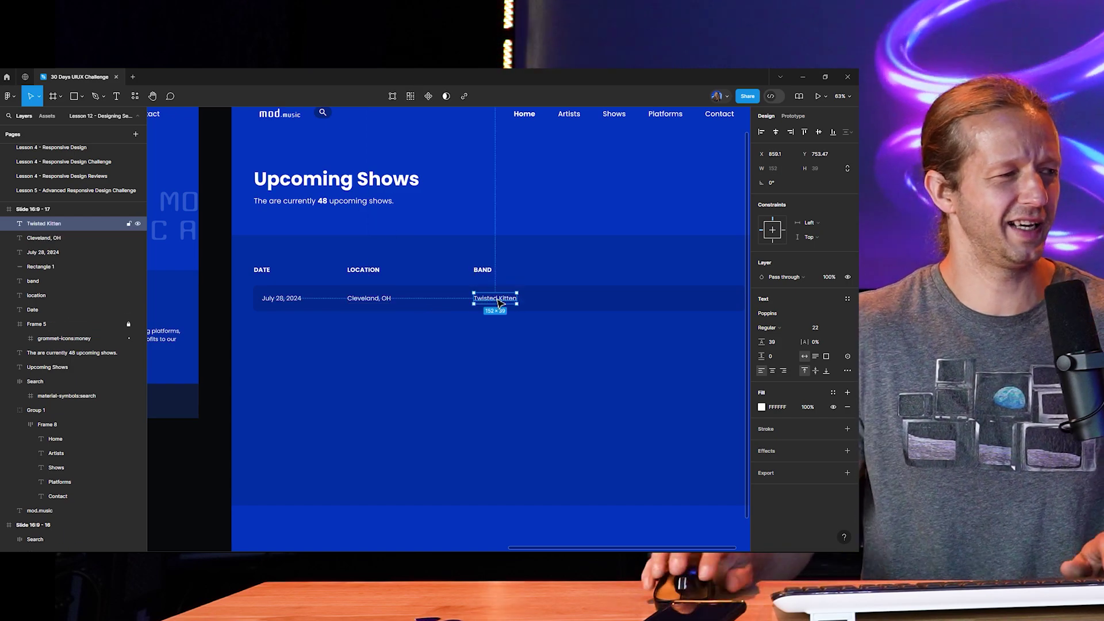
click(469, 329)
Step: Set the font weight of the Twisted Kitten text to Bold
scroll(456, 325, up, 3)
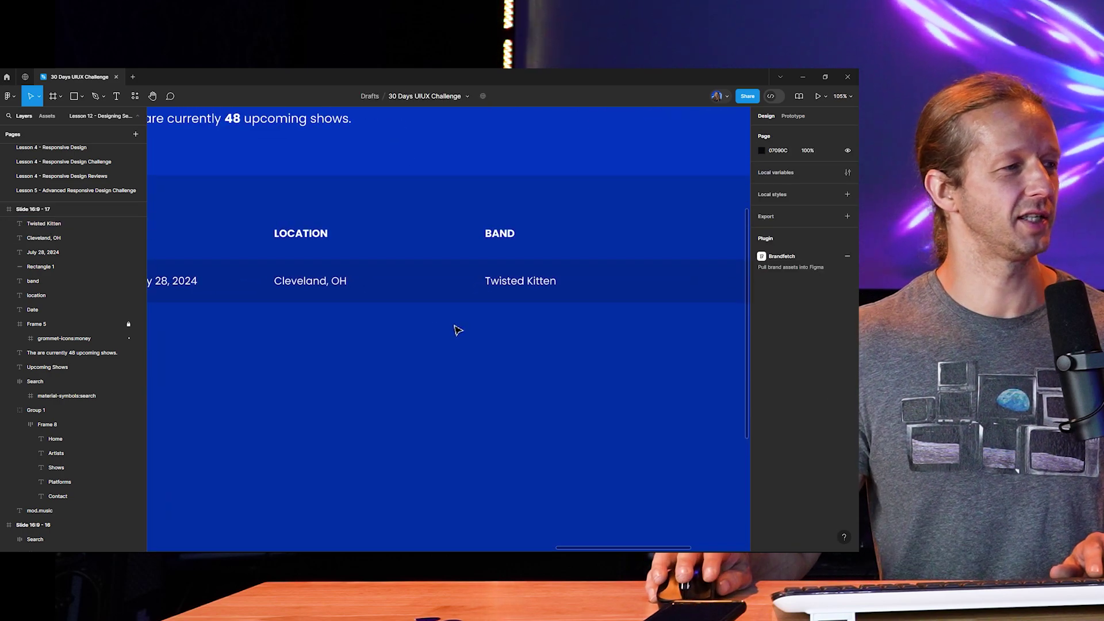
click(535, 286)
scroll(576, 288, up, 4)
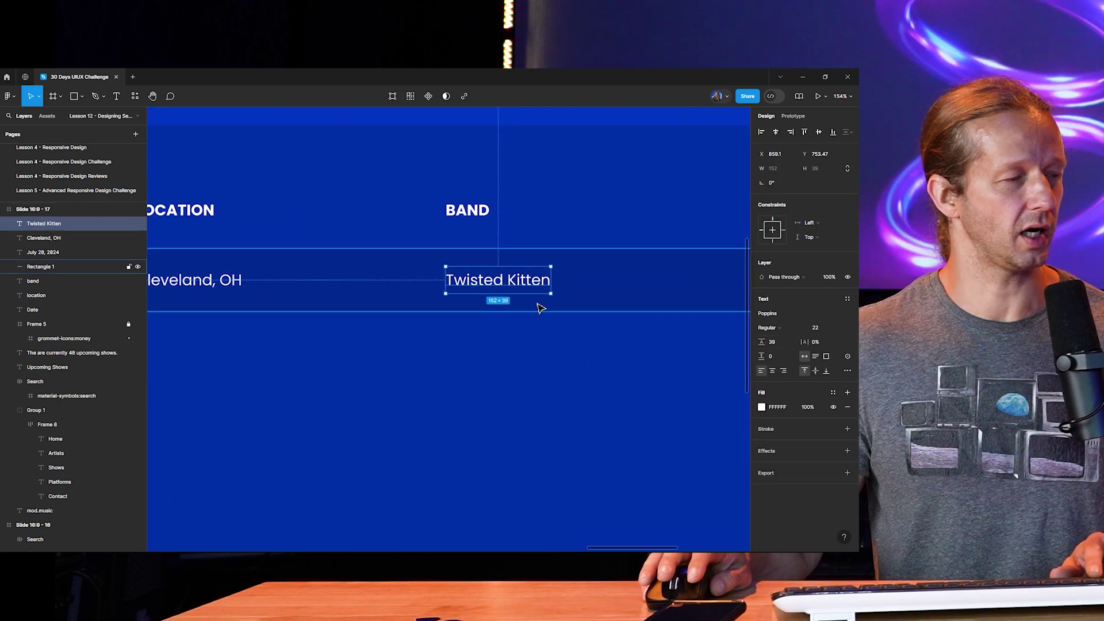
click(764, 328)
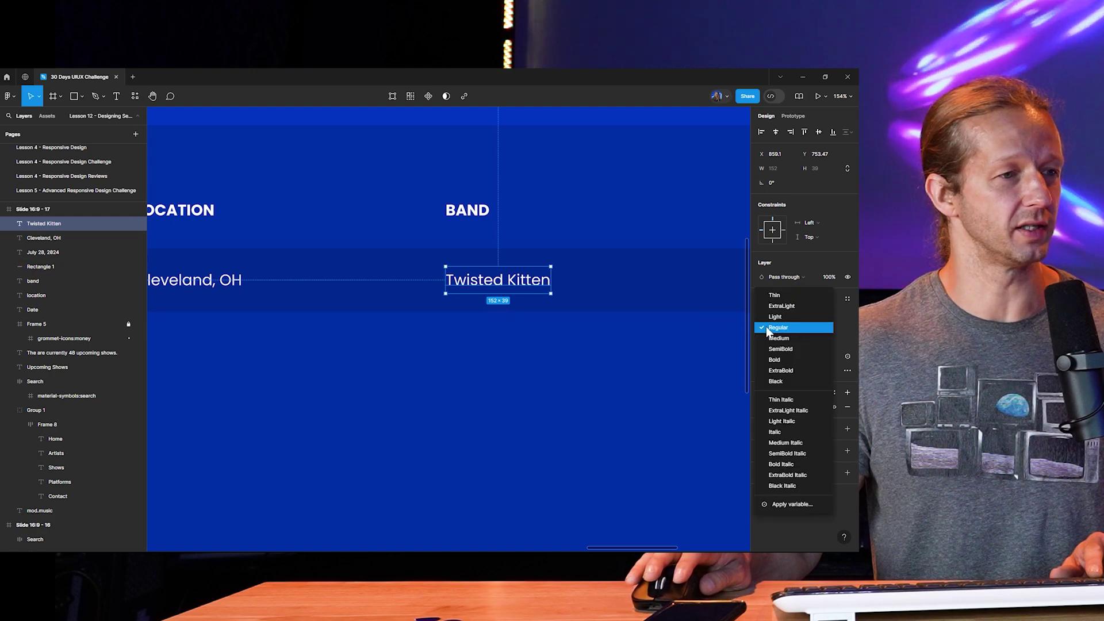
click(769, 357)
click(611, 335)
scroll(611, 335, down, 6)
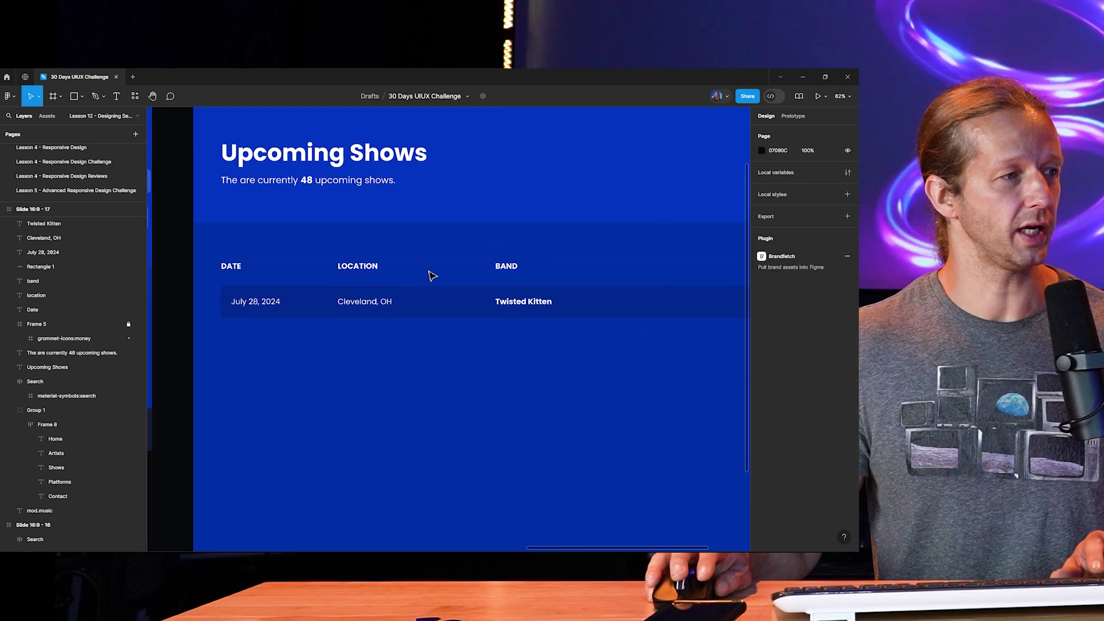
Step: Run the Iconify plugin and search its icons for "link" and for "external"
right_click(357, 467)
mouse_move(402, 501)
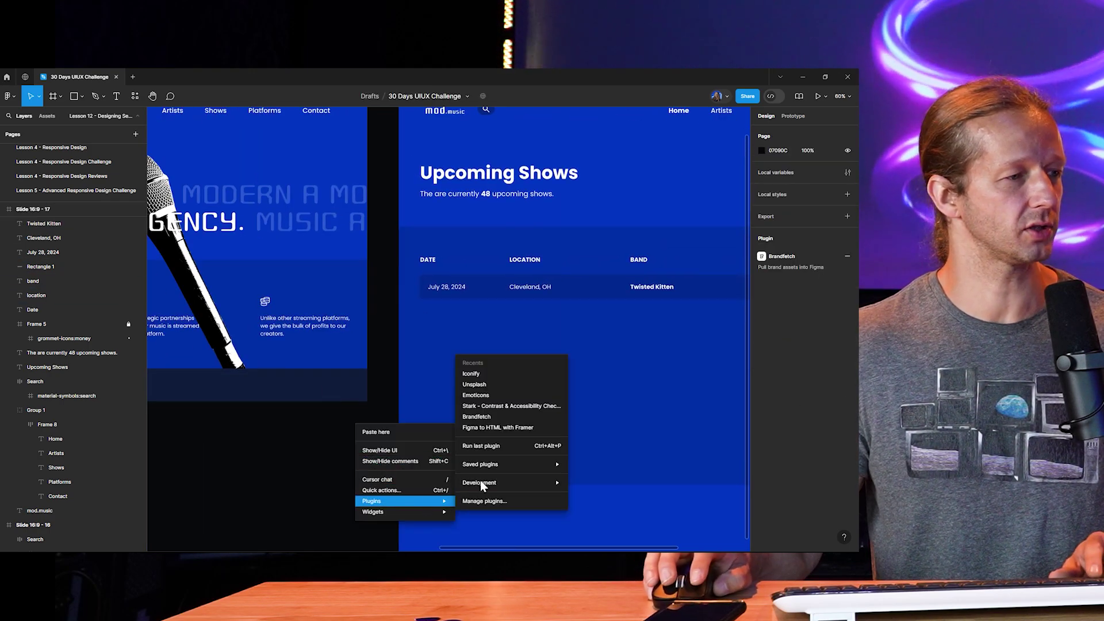
click(500, 386)
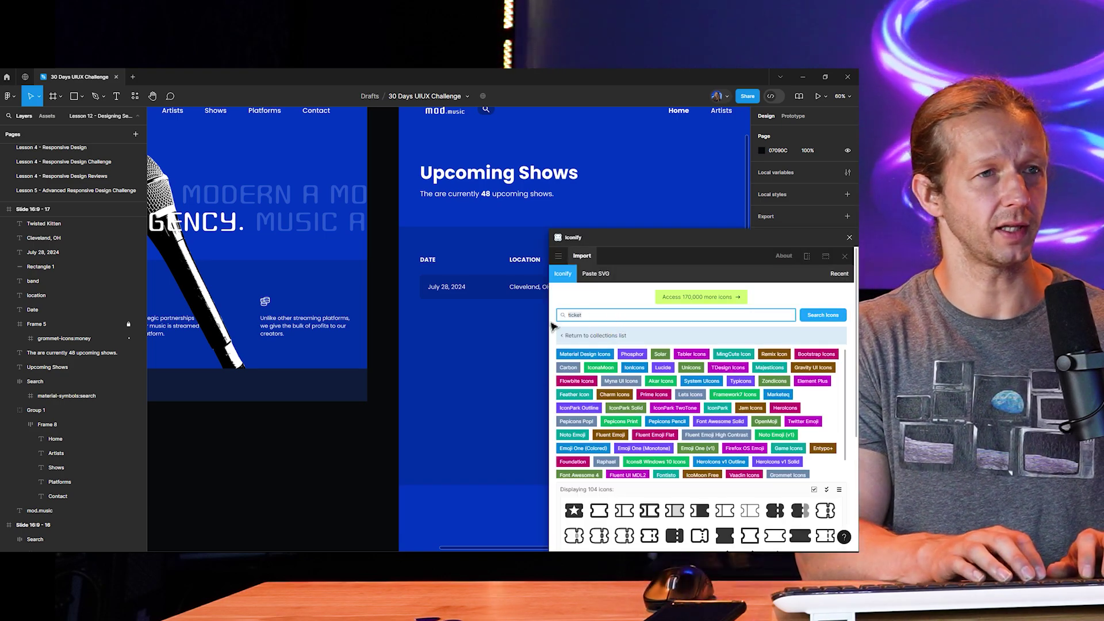
text(link)
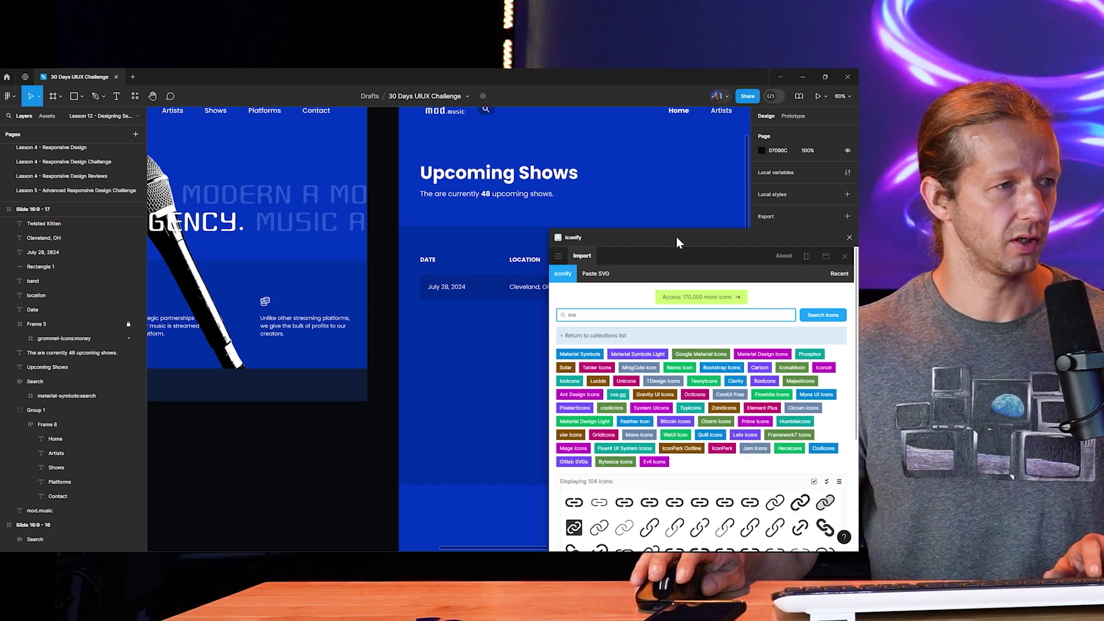
drag(676, 241, 511, 156)
scroll(556, 423, down, 2)
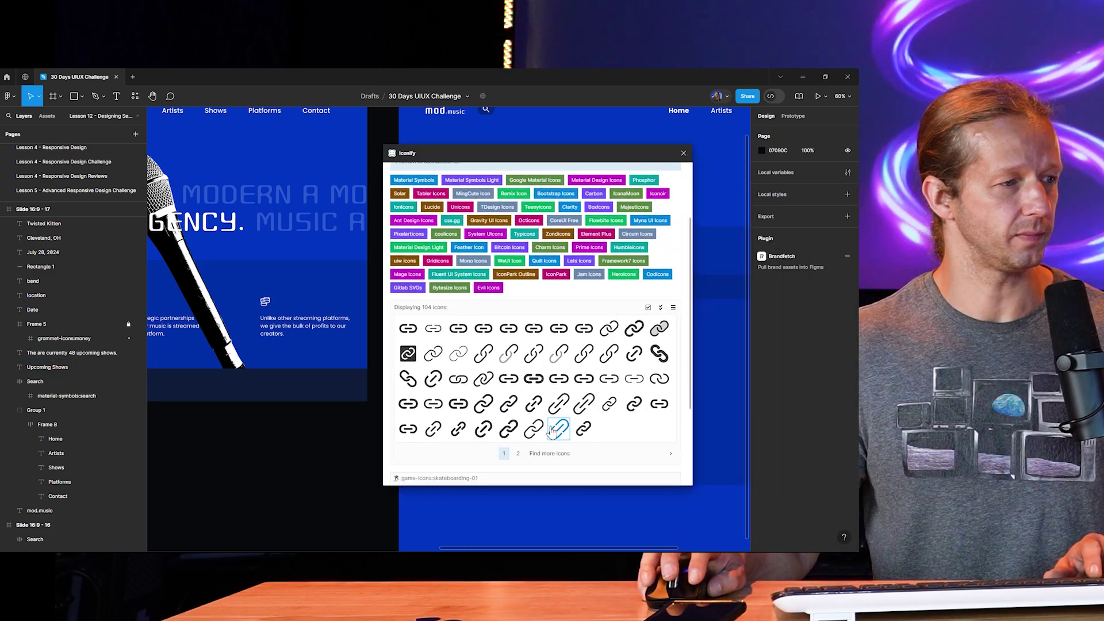
key(ctrl+a)
text(external)
key(Return)
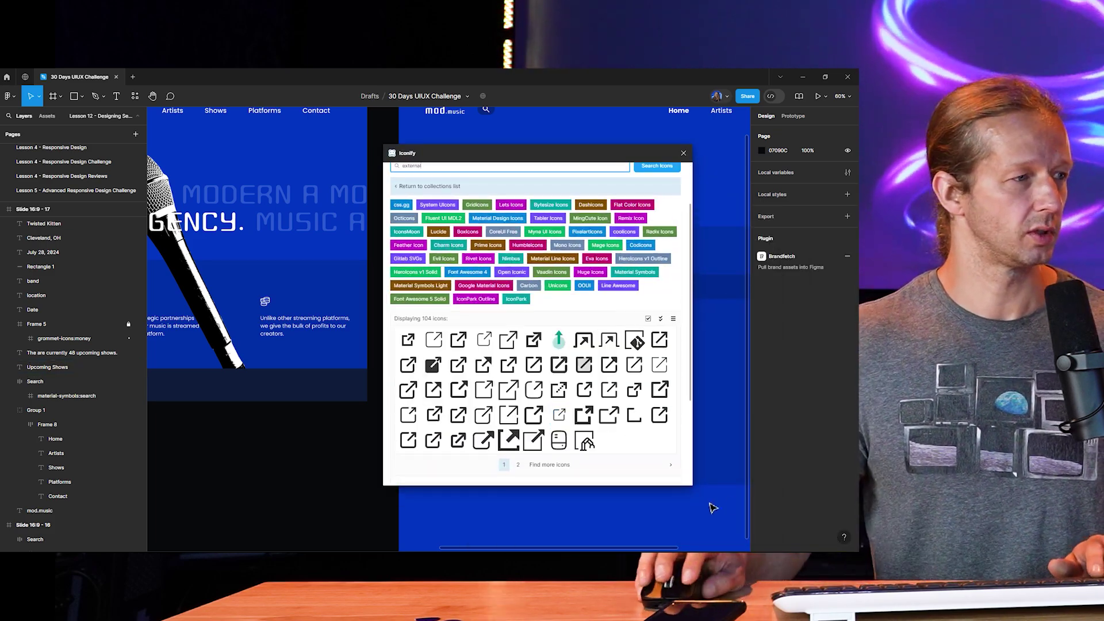
Step: Place the iconamoon link-external icon beside the Twisted Kitten text and colour it white (FFFFFF)
drag(452, 152, 645, 222)
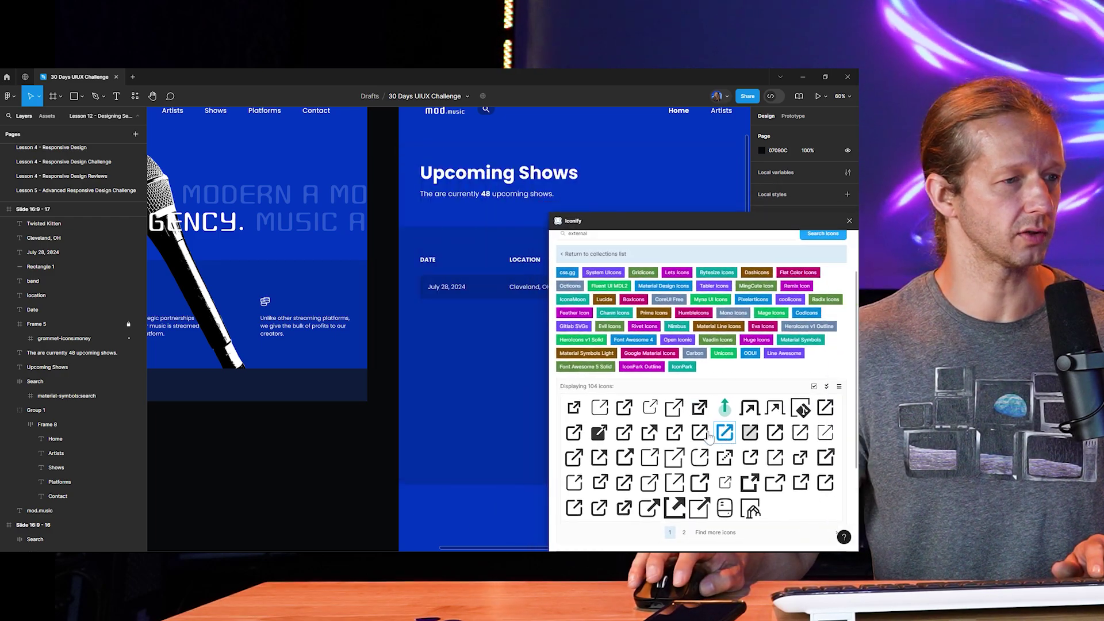
drag(493, 385, 678, 289)
click(850, 221)
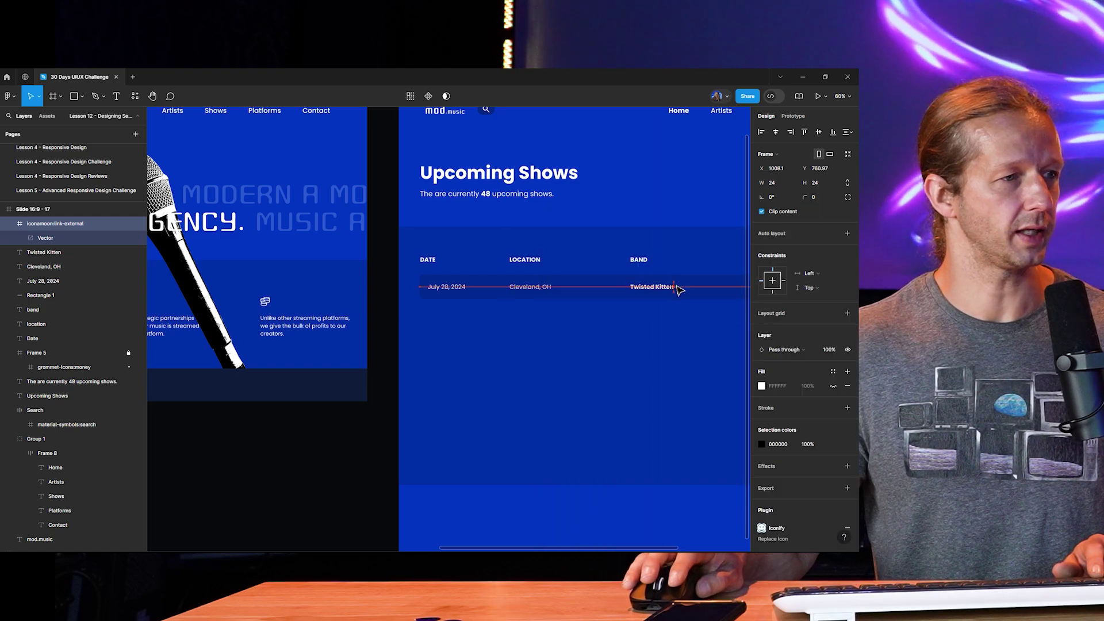
click(762, 444)
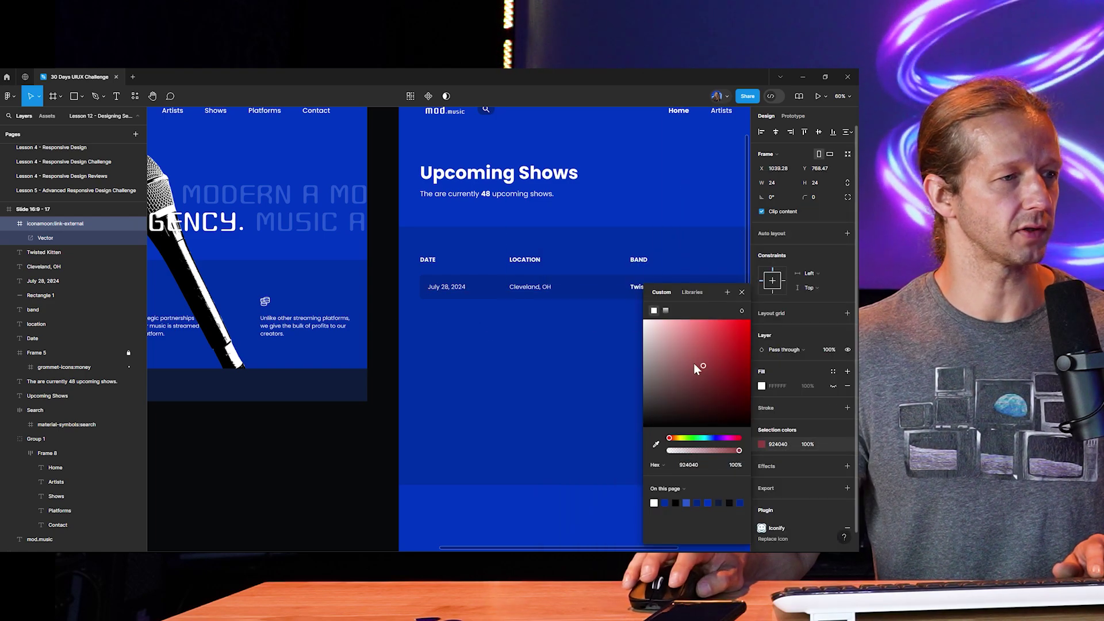
click(592, 369)
Step: Align the external-link icon vertically with the Twisted Kitten text and combine both in a horizontal auto layout
scroll(671, 284, up, 6)
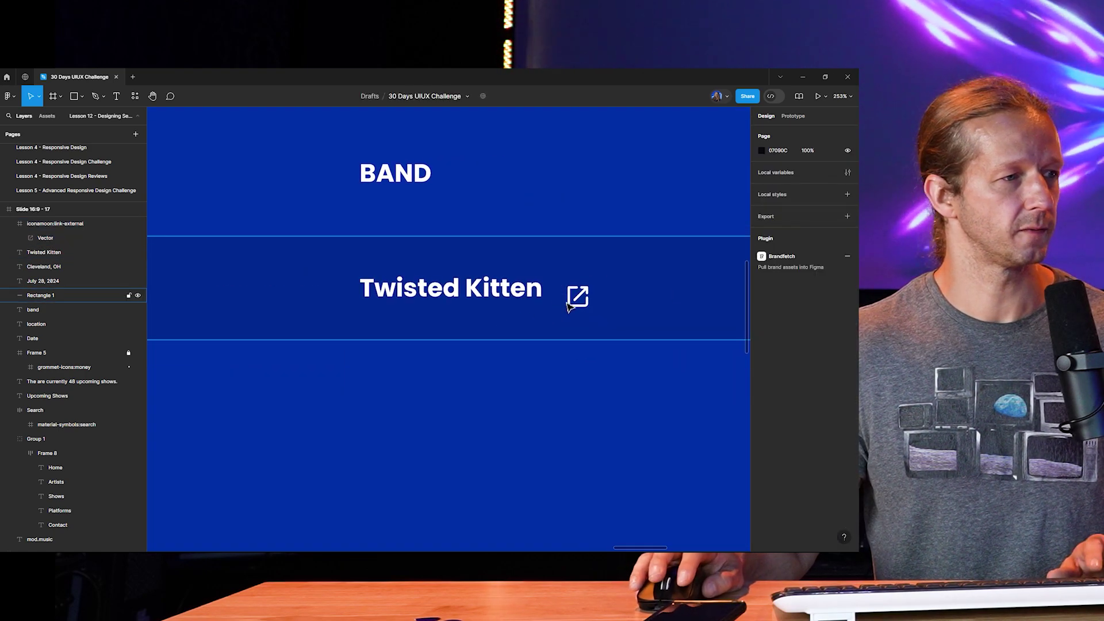
click(578, 299)
drag(576, 301, 582, 296)
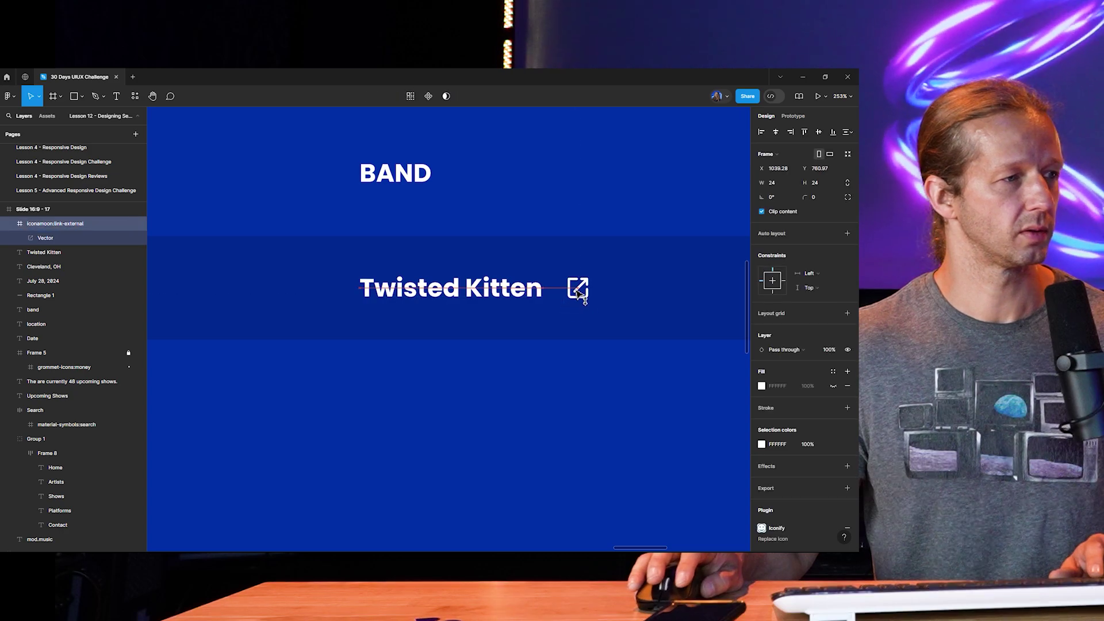
shift+click(520, 292)
click(846, 233)
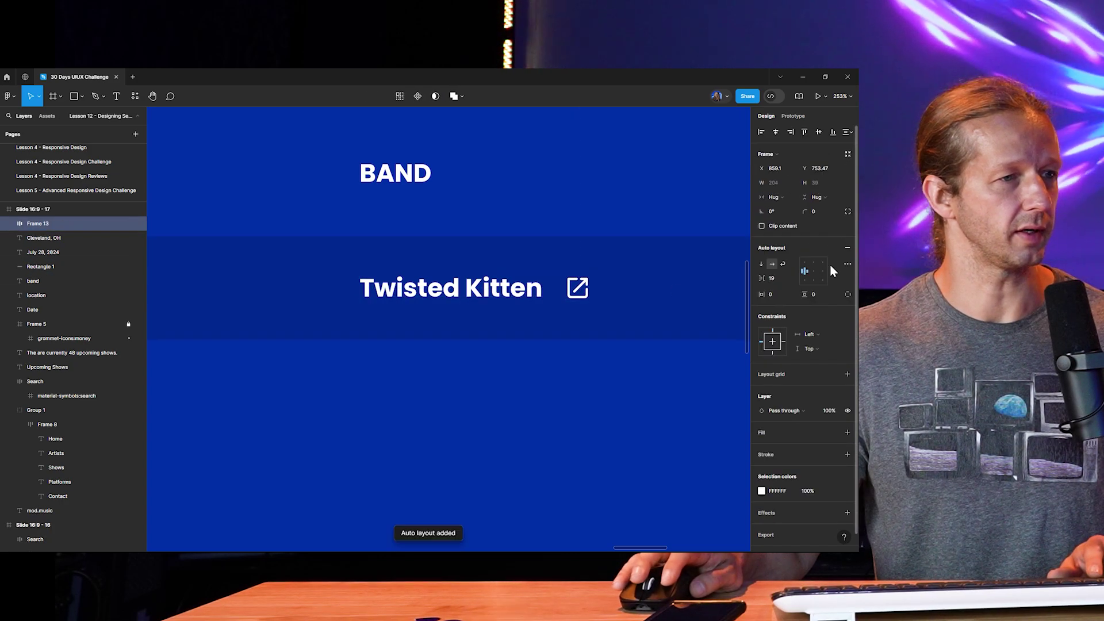
Step: Review the spacing and alignment of the Twisted Kitten link within the show row
scroll(483, 314, down, 8)
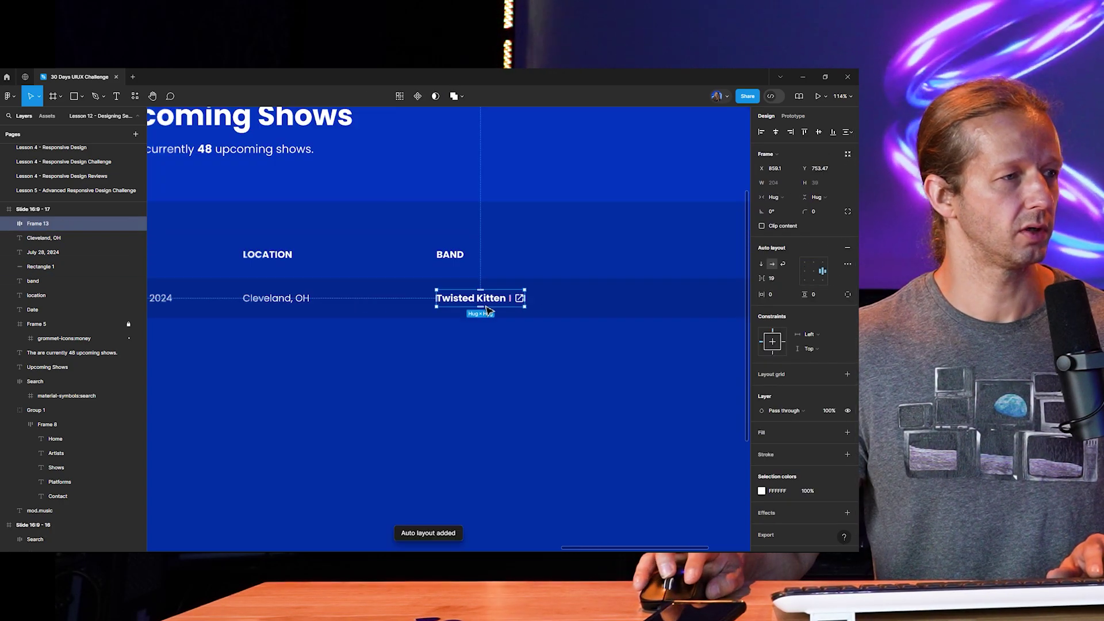
click(243, 391)
scroll(248, 417, left, 3)
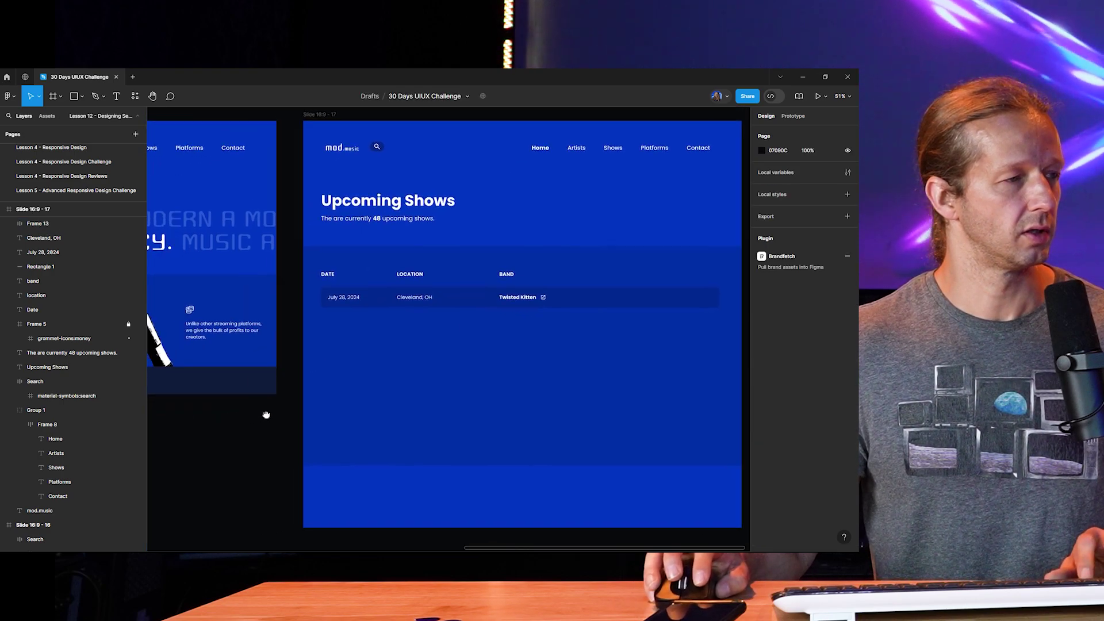
click(578, 305)
scroll(577, 306, up, 1)
scroll(577, 305, up, 5)
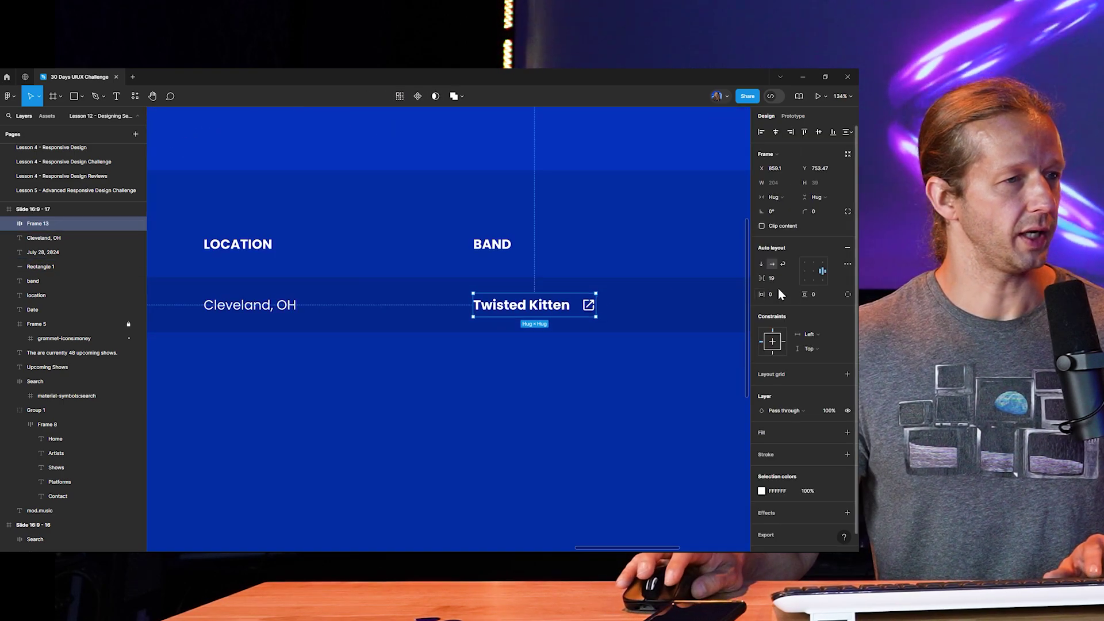
scroll(517, 365, down, 2)
click(527, 367)
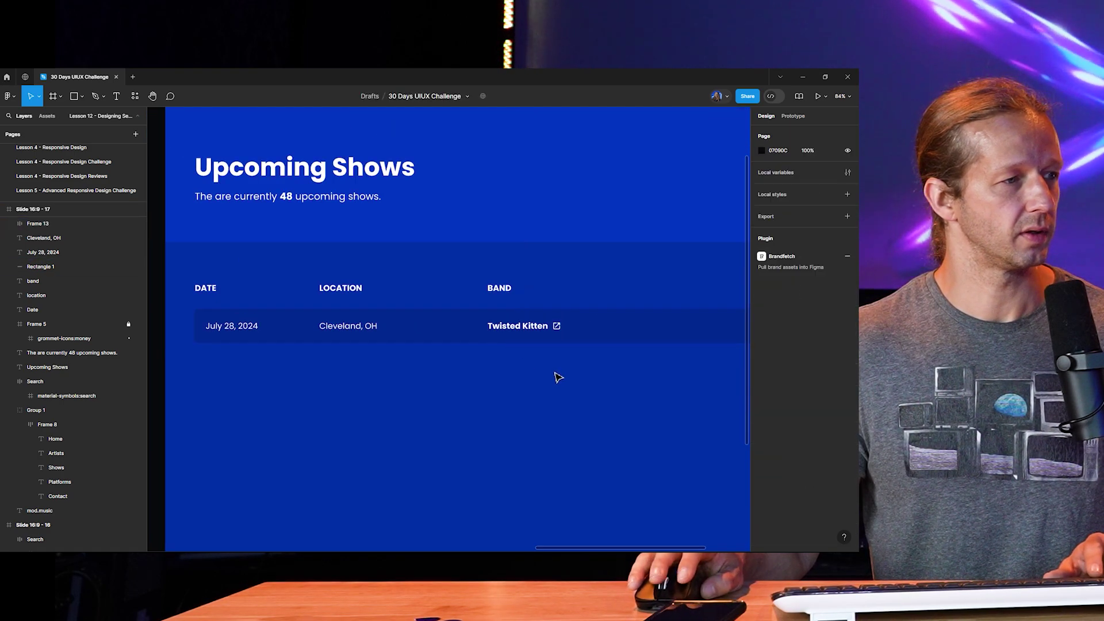
scroll(557, 377, down, 2)
drag(559, 379, 538, 324)
scroll(556, 320, up, 2)
Step: Reread the secondary page brief for the button that each list item should have
scroll(500, 334, left, 10)
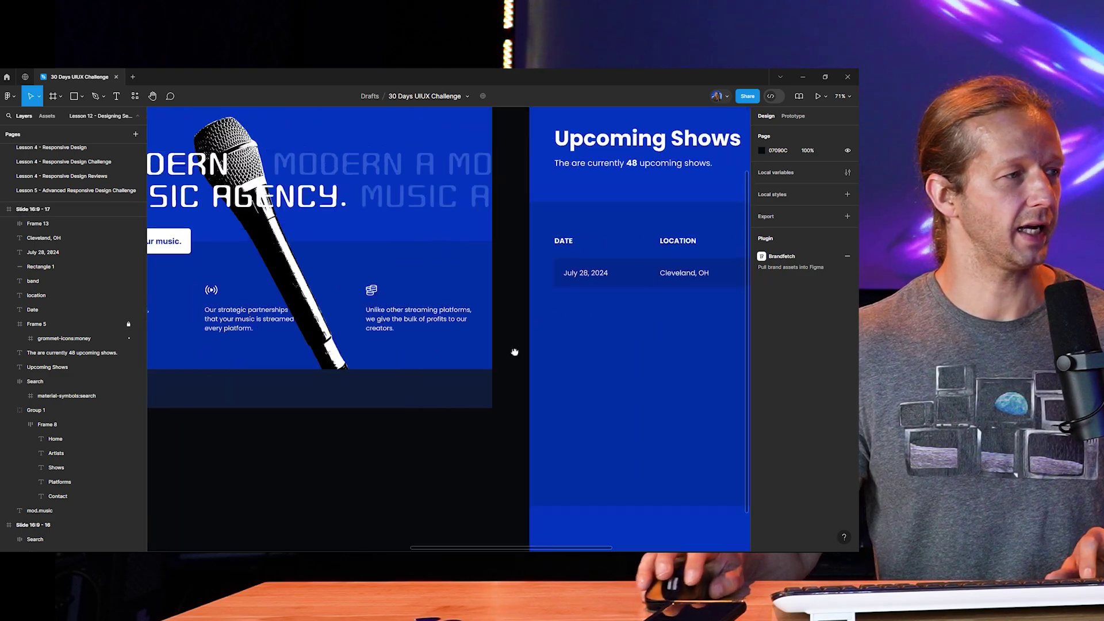
scroll(356, 216, up, 3)
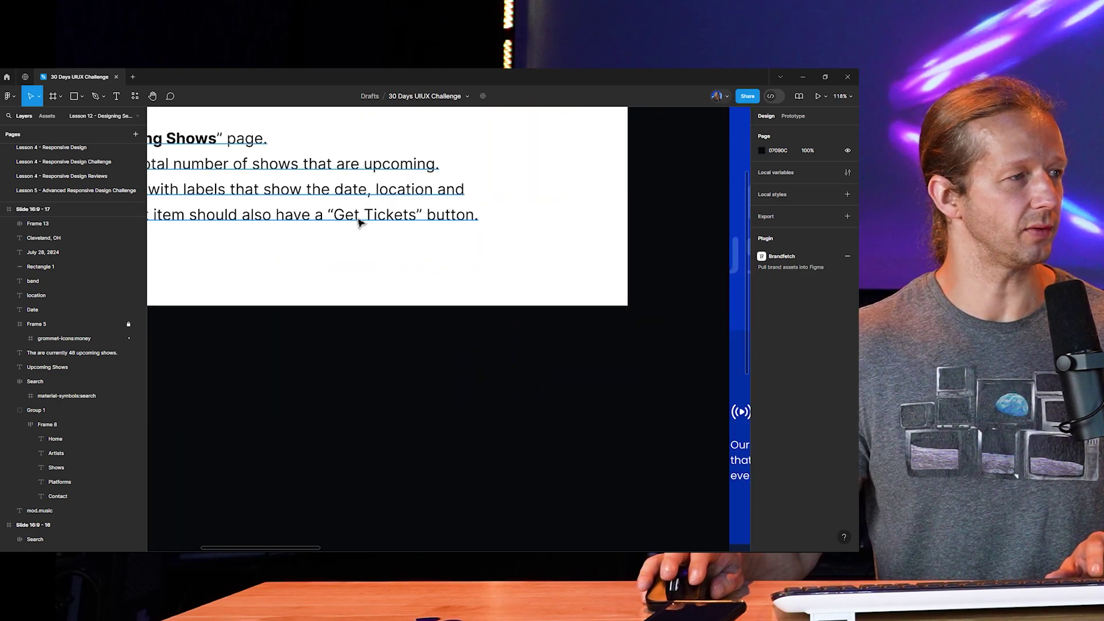
double_click(358, 218)
double_click(367, 220)
scroll(398, 268, down, 3)
key(Escape)
drag(484, 321, 395, 321)
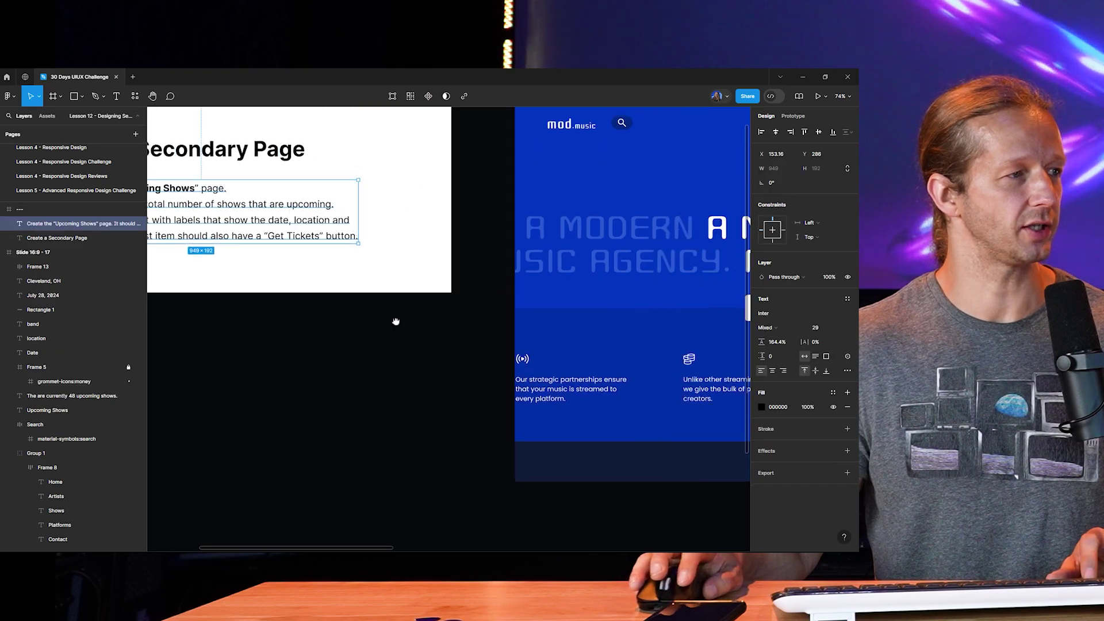
Step: Copy the "Share your music." button from the home page into the show row, at the end after the band
scroll(395, 321, right, 8)
scroll(505, 300, up, 1)
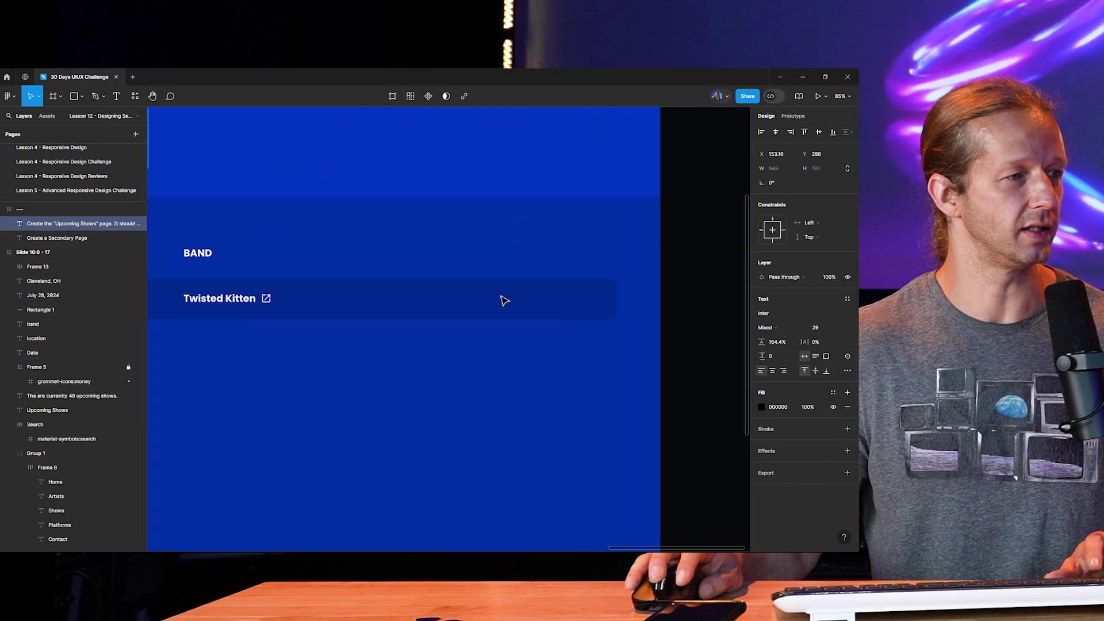
scroll(504, 300, down, 4)
scroll(368, 304, left, 5)
scroll(413, 271, up, 4)
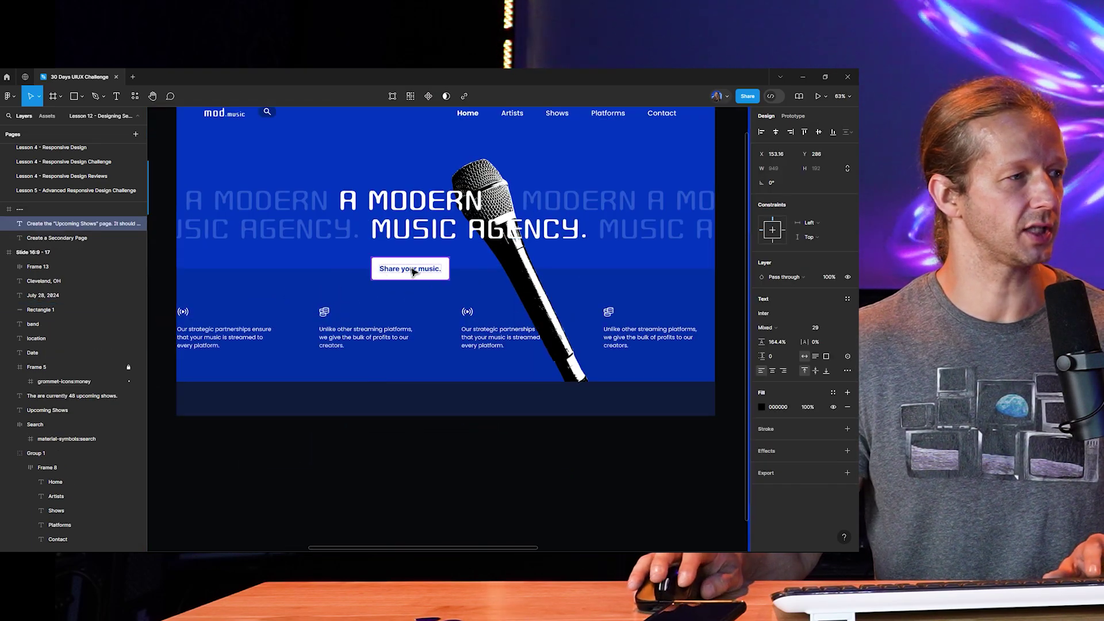
double_click(413, 271)
click(423, 391)
click(417, 267)
scroll(417, 267, down, 4)
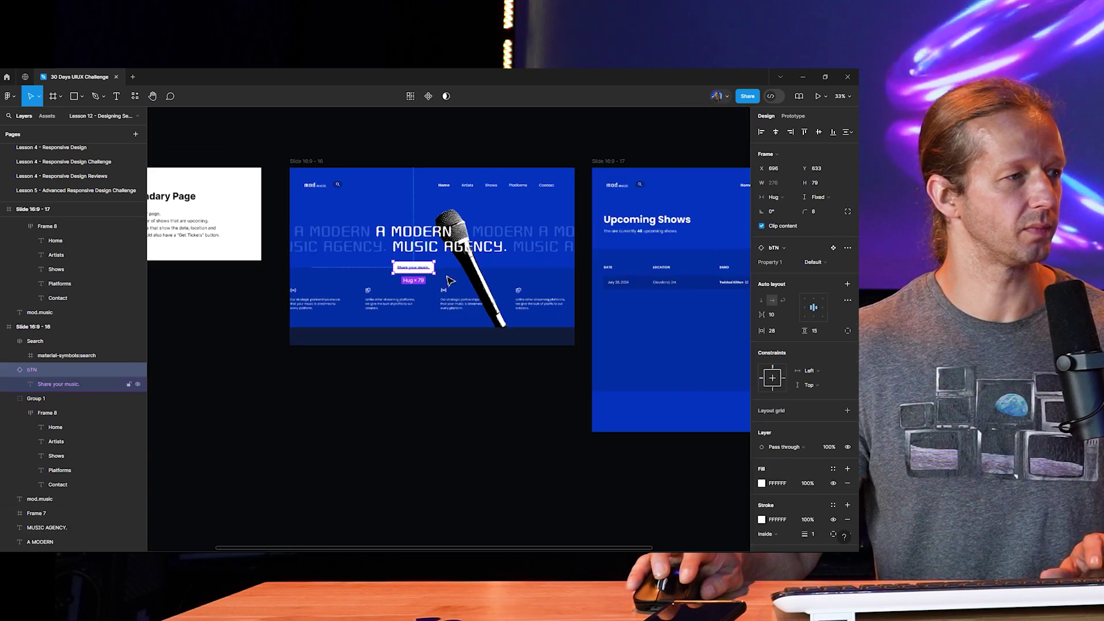
scroll(460, 288, right, 5)
scroll(466, 288, up, 4)
key(ctrl+v)
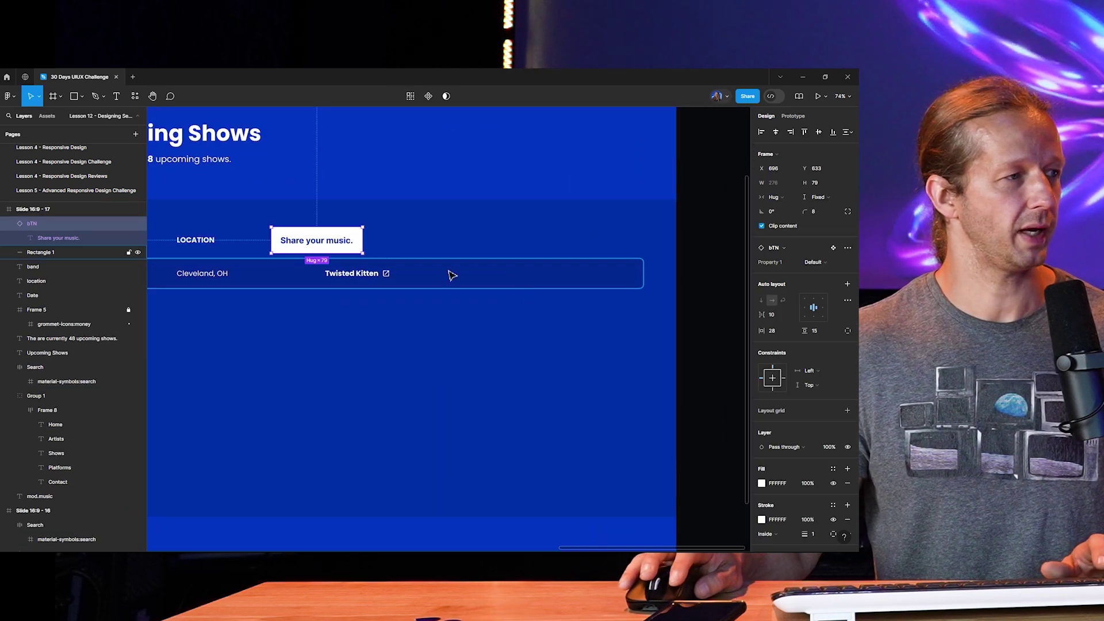
drag(325, 243, 598, 276)
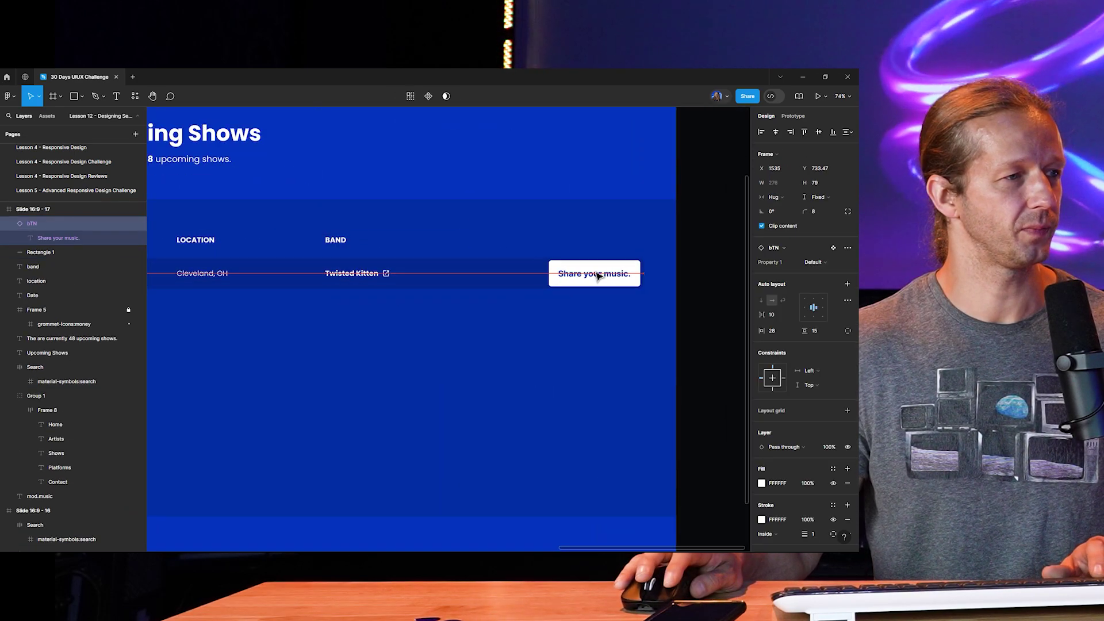
Step: Detach the copied button from its component and remove its white fill, keeping the white stroke
scroll(643, 277, up, 5)
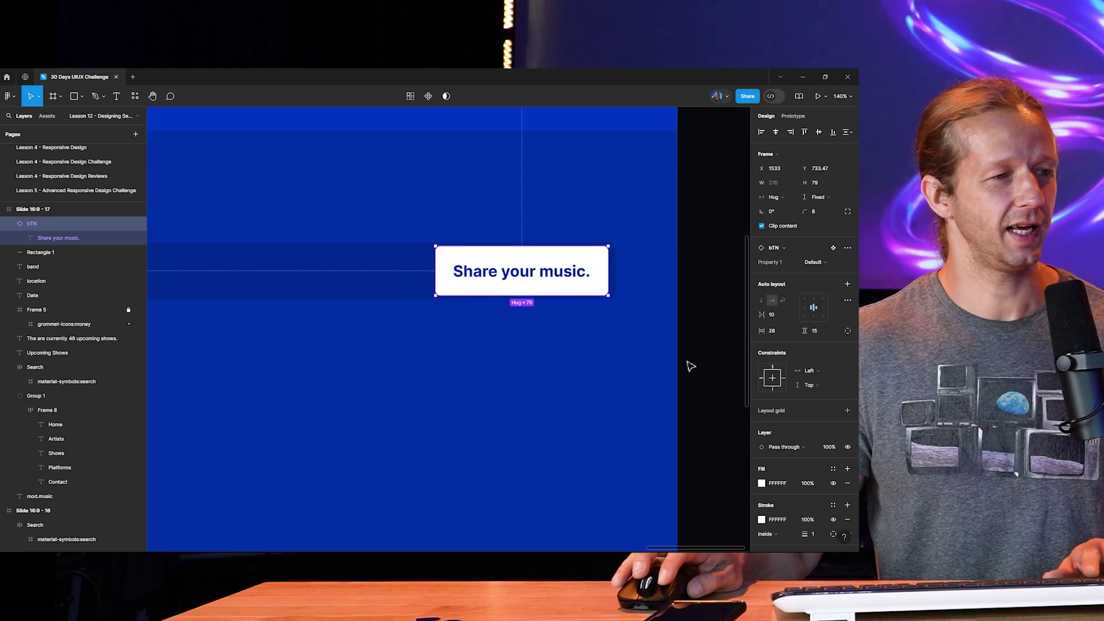
right_click(547, 261)
click(581, 424)
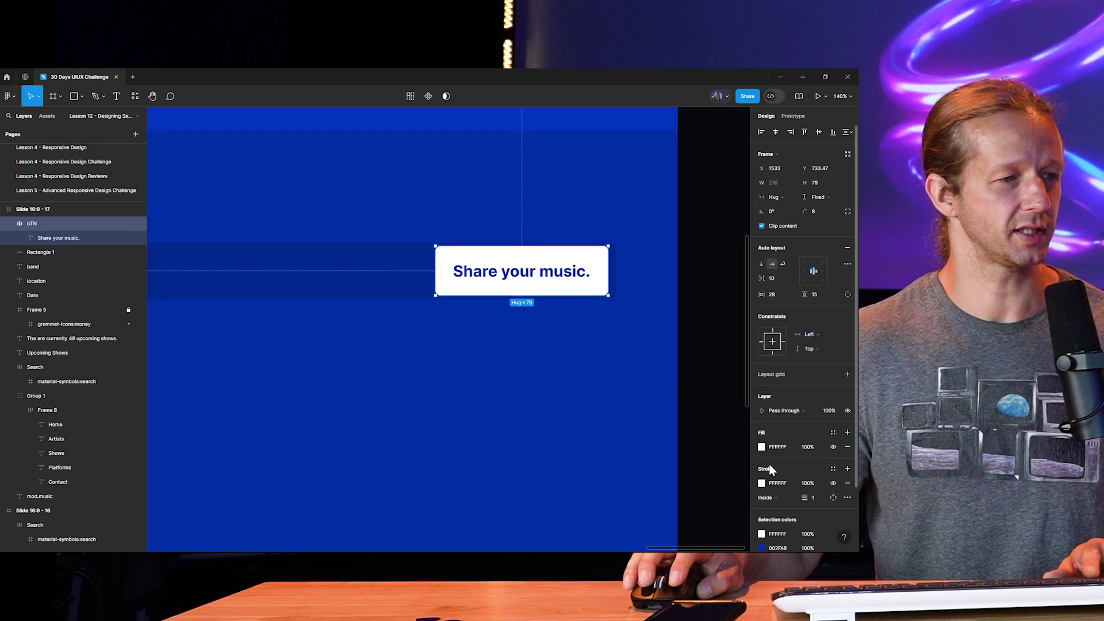
scroll(769, 378, down, 2)
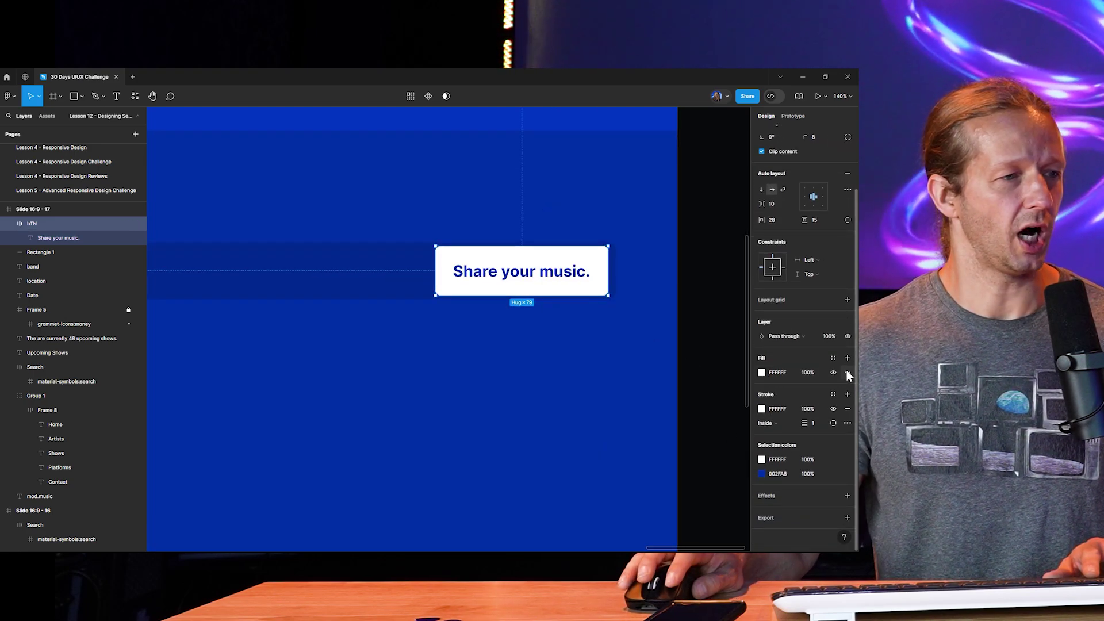
scroll(557, 322, down, 5)
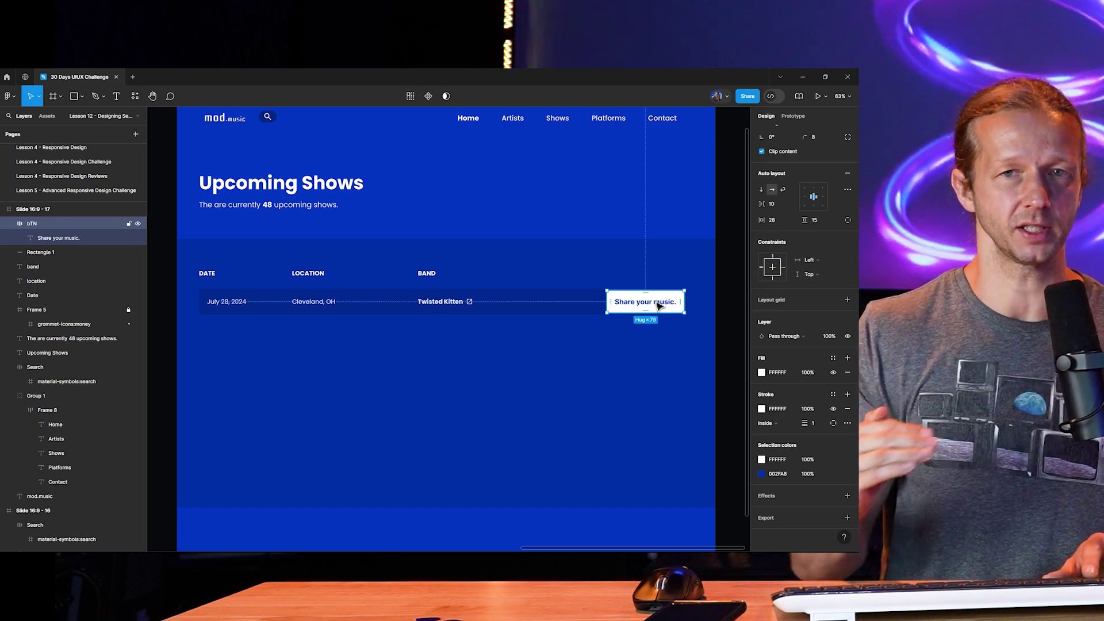
scroll(661, 308, up, 5)
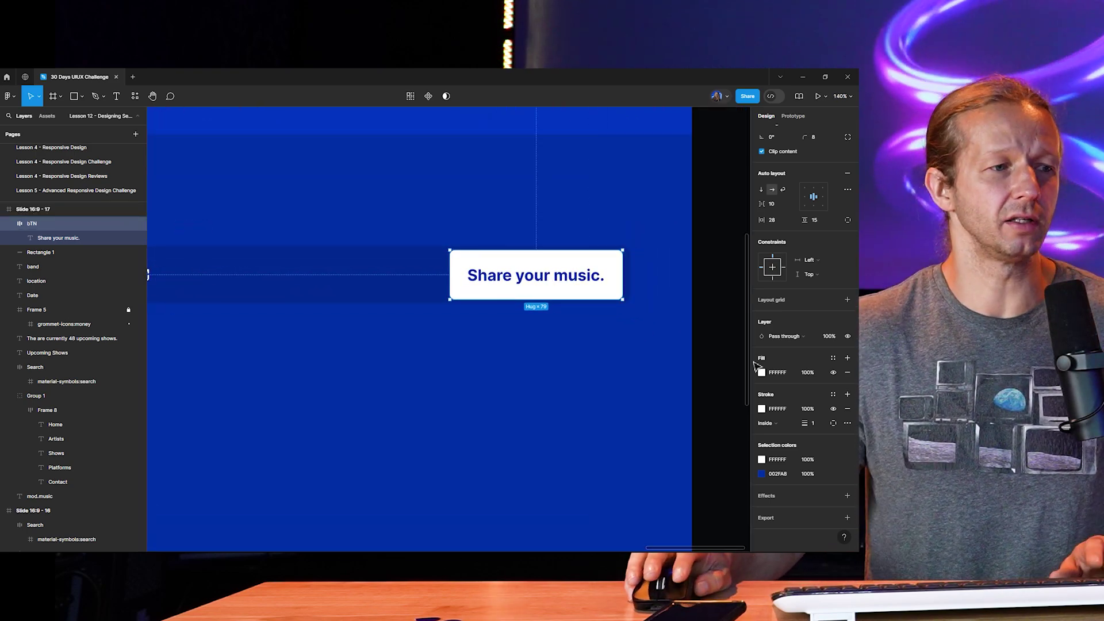
click(847, 372)
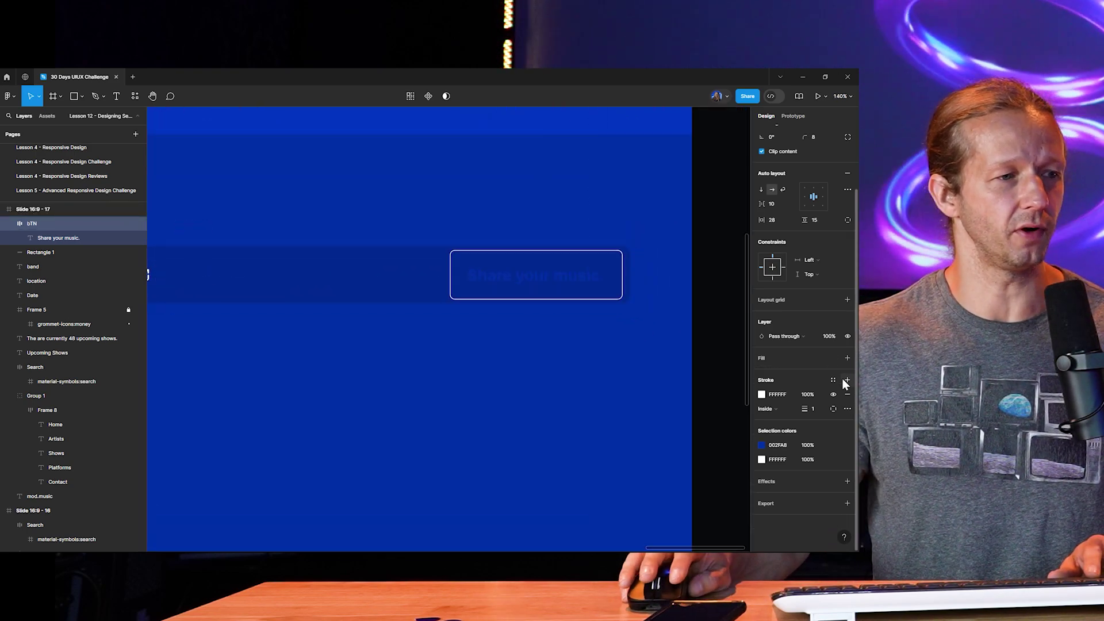
Step: Colour the button's label white (FFFFFF) and change its text to "Get Tickets"
click(761, 445)
drag(704, 368, 626, 289)
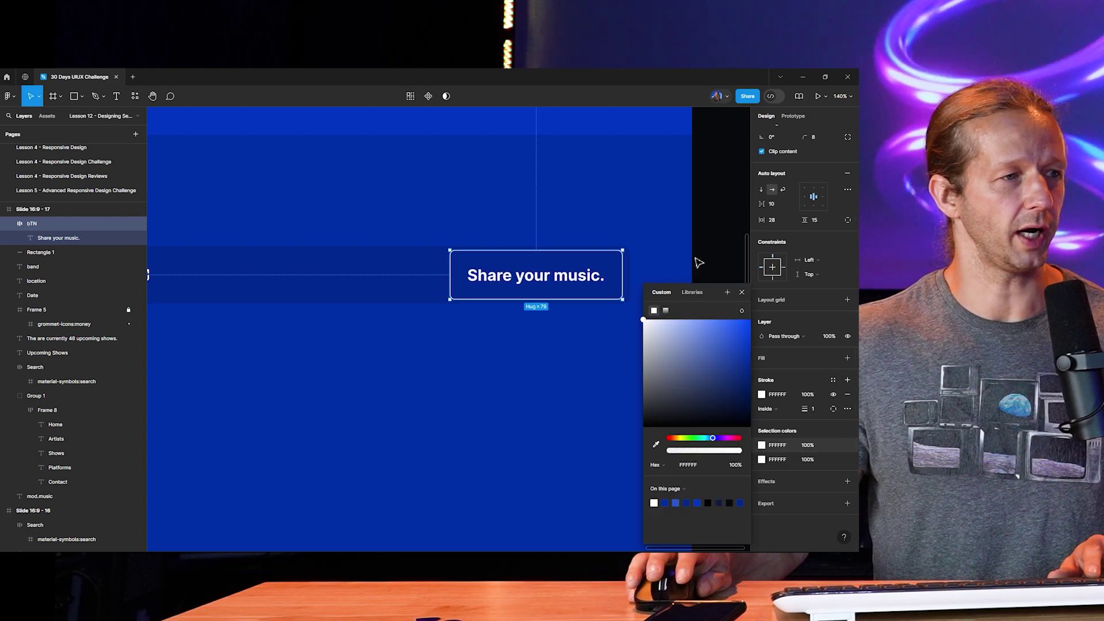
double_click(507, 294)
double_click(519, 278)
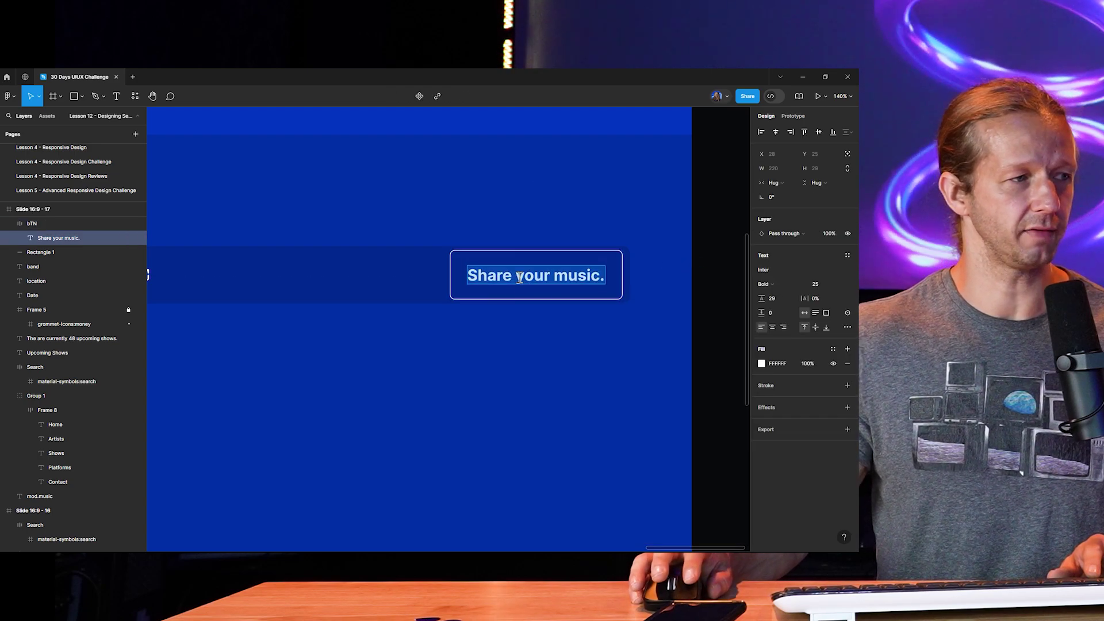
text(Get Tickets)
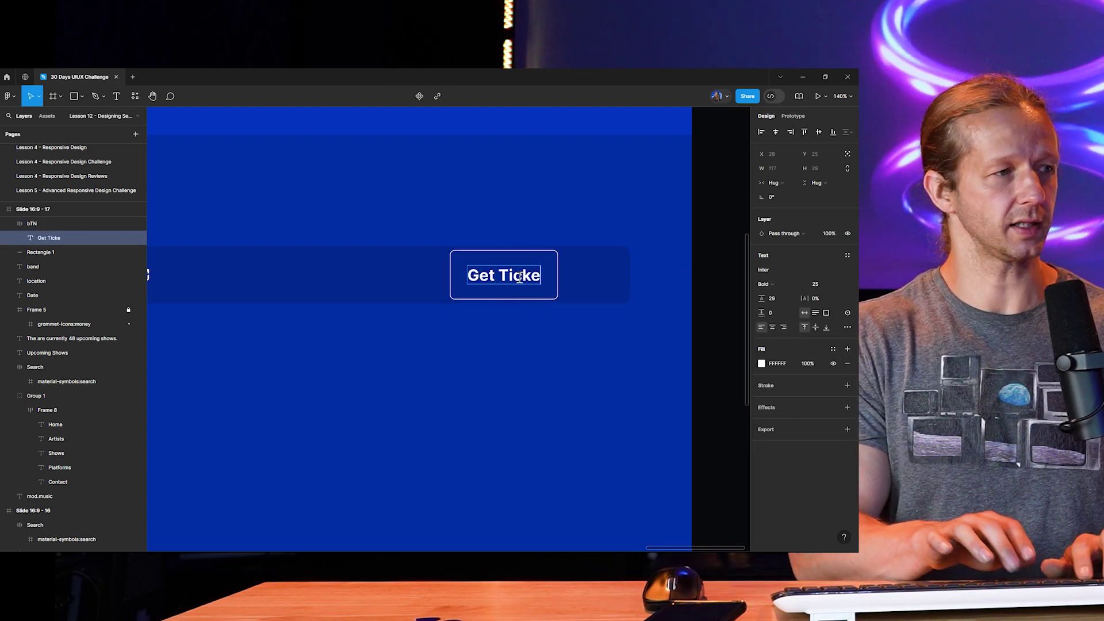
key(Escape)
click(739, 286)
Step: Fit the Get Tickets button at the row's right end, with horizontal padding 22, item spacing 3 and a size of 179 × 67
drag(538, 279, 585, 279)
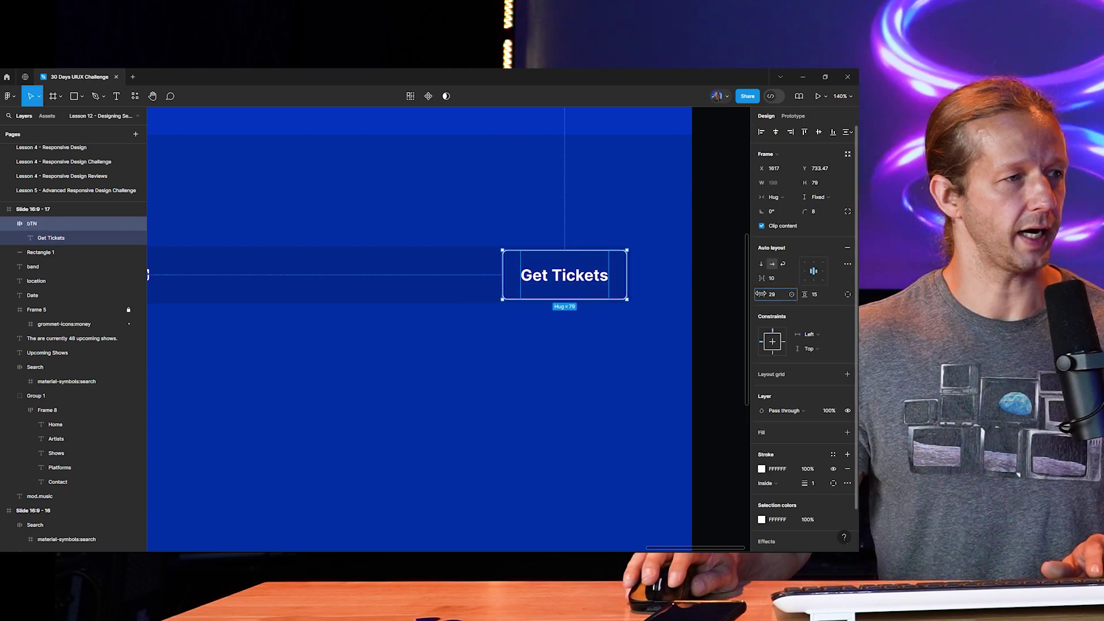
drag(760, 294, 753, 294)
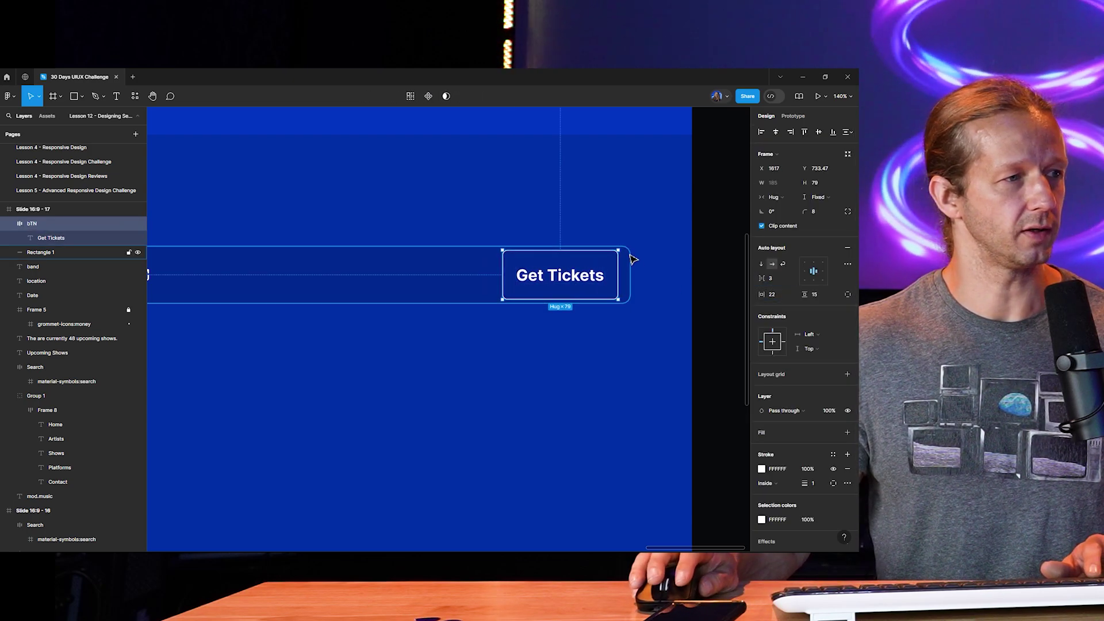
drag(619, 251, 600, 274)
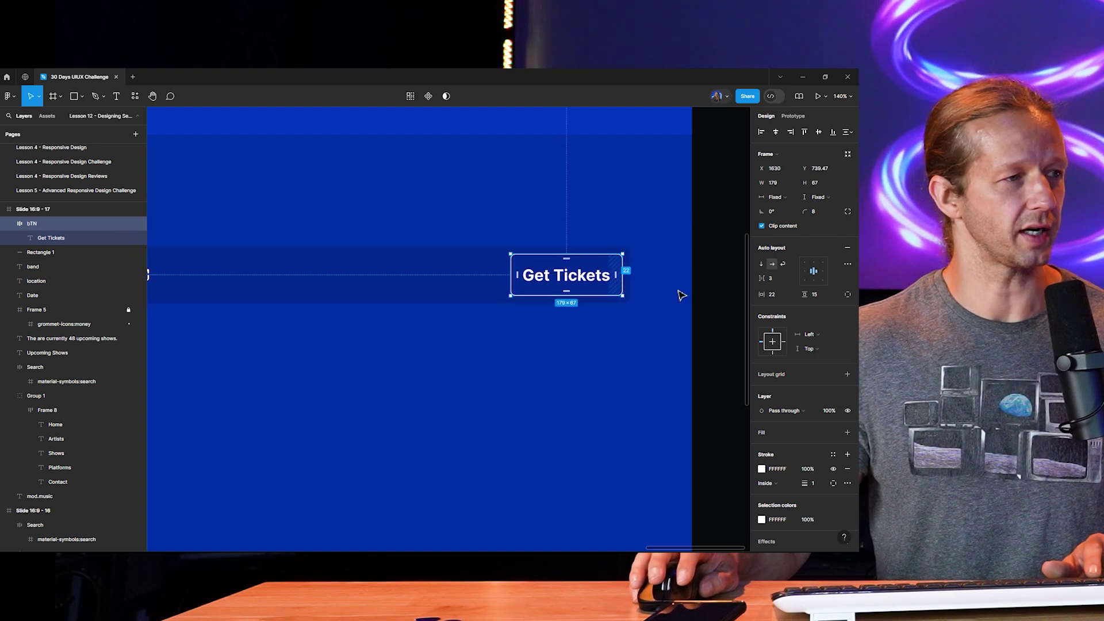
click(717, 271)
Step: Duplicate the complete show row directly below the first and narrow the gap between the two rows
scroll(688, 279, down, 5)
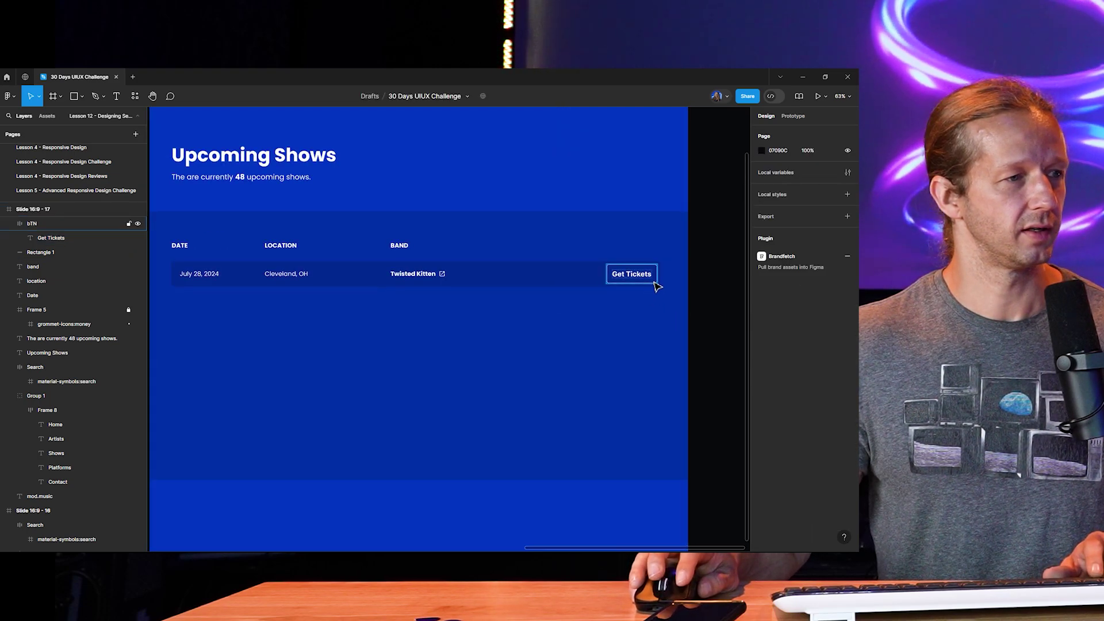
scroll(575, 350, down, 2)
drag(535, 347, 564, 345)
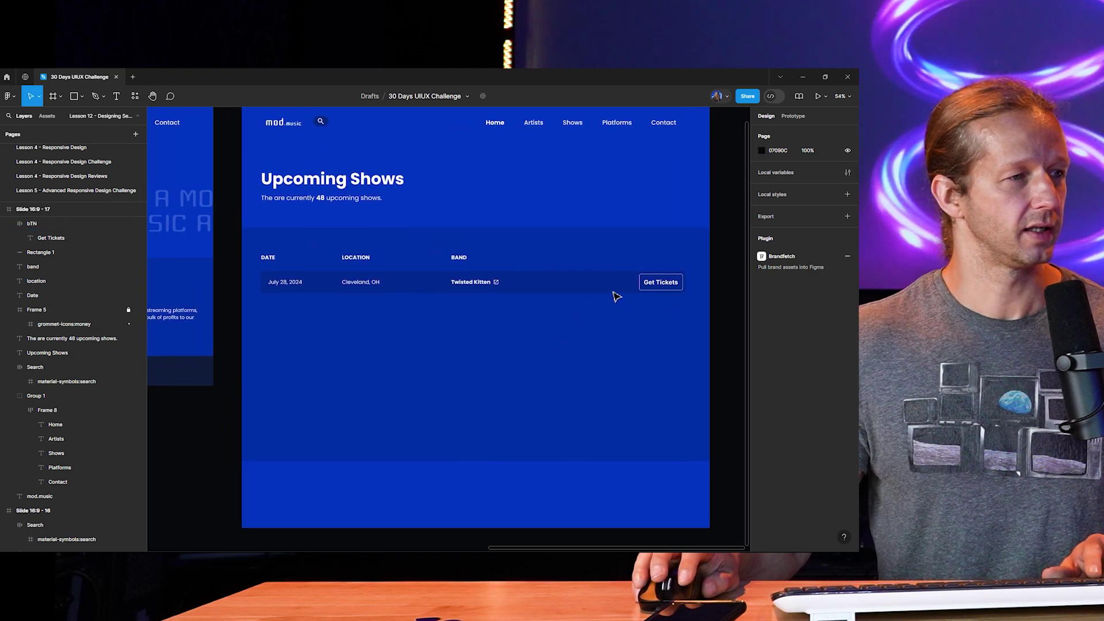
drag(563, 299, 349, 304)
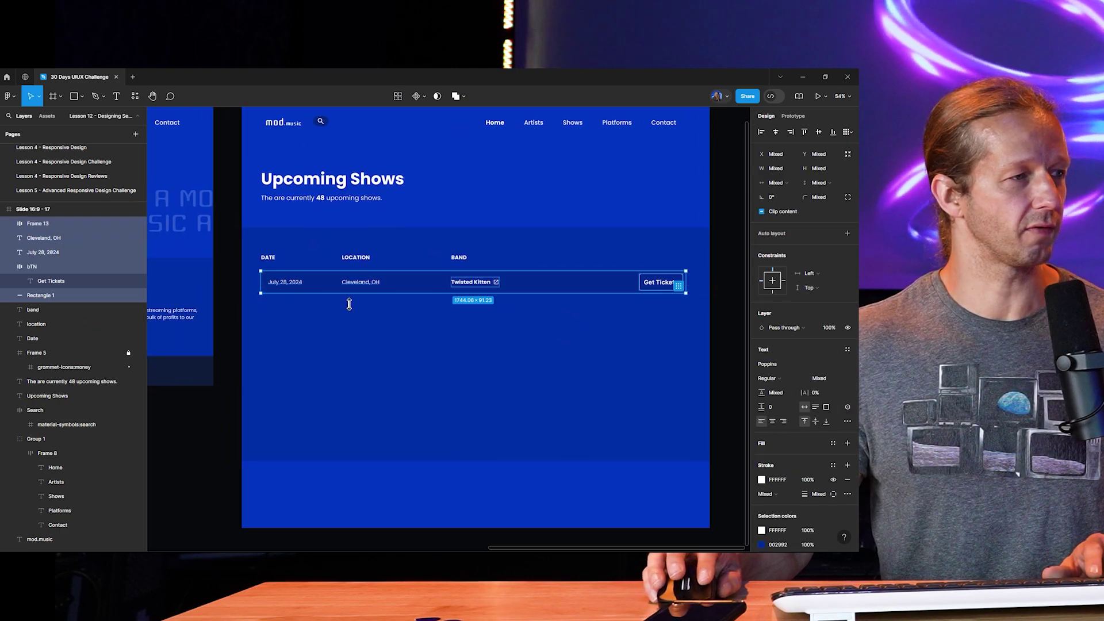
drag(422, 291, 425, 320)
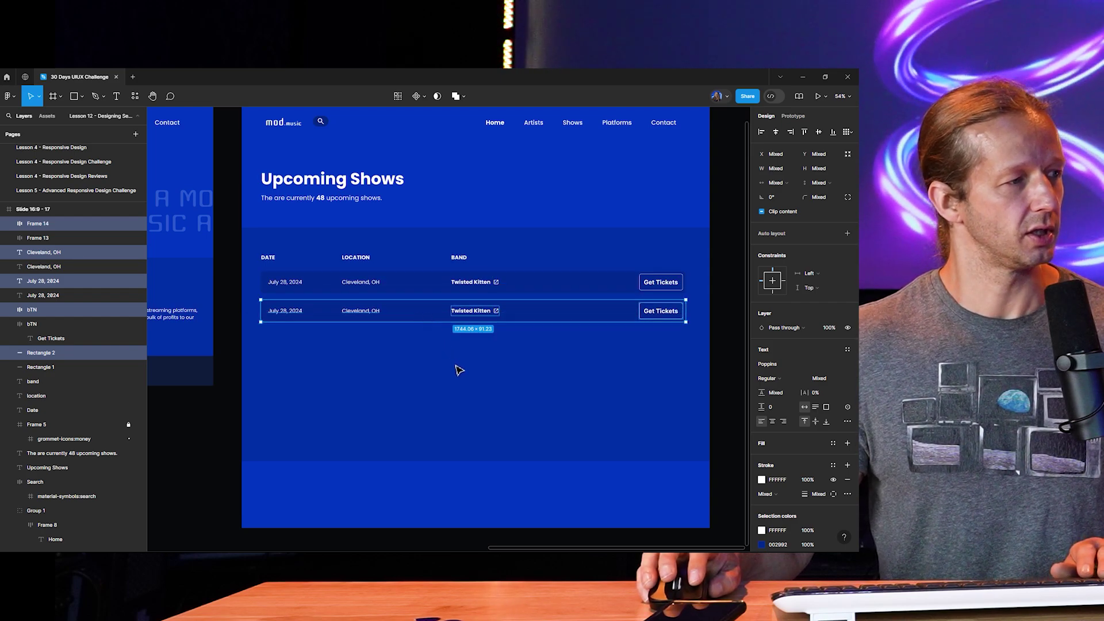
key(Up)
key(Up)
key(Up)
key(Up)
key(Up)
key(Up)
key(Up)
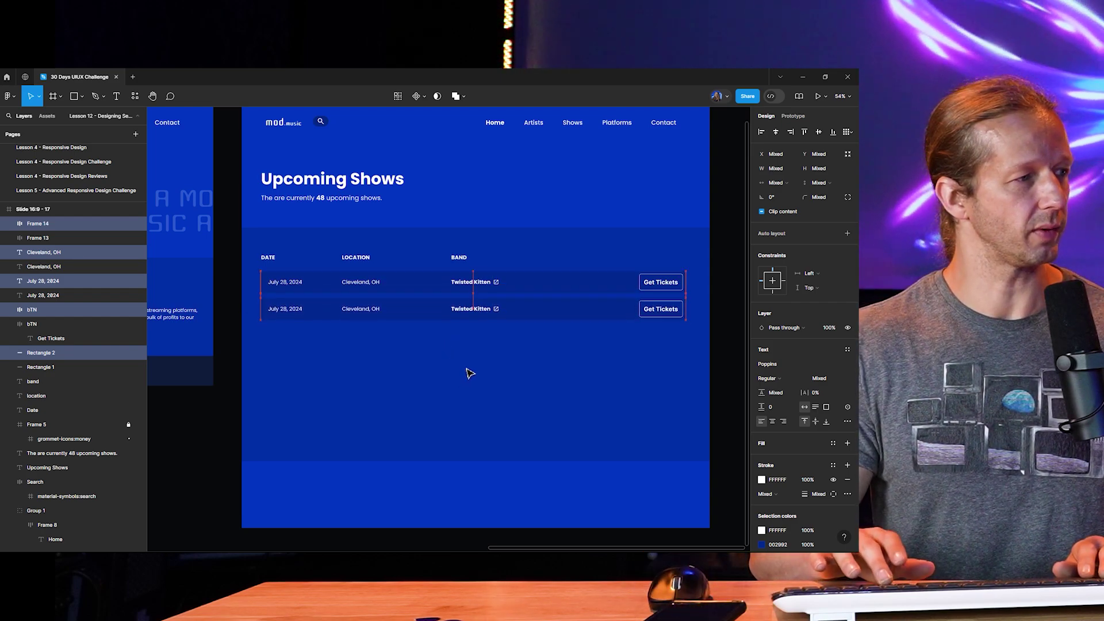
Step: Repeat the row duplication three more times at the same spacing for a list of five shows
key(ctrl+d)
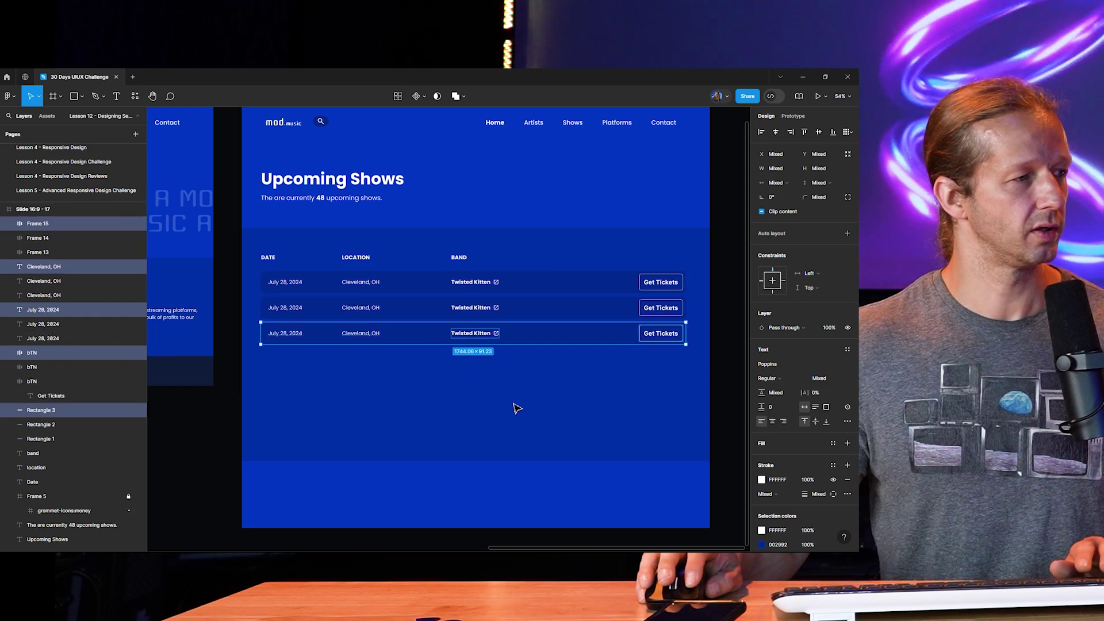
key(ctrl+d)
key(ctrl+d)
click(731, 382)
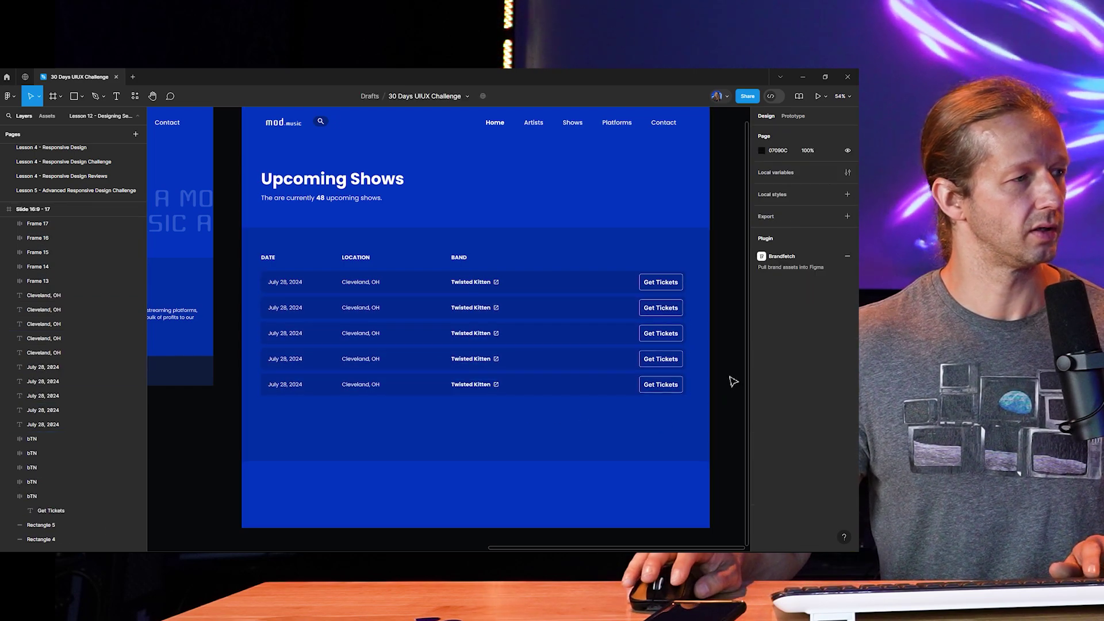
Step: Examine the show list's rows and the overall layout of the Upcoming Shows page
scroll(670, 360, down, 3)
scroll(525, 406, up, 6)
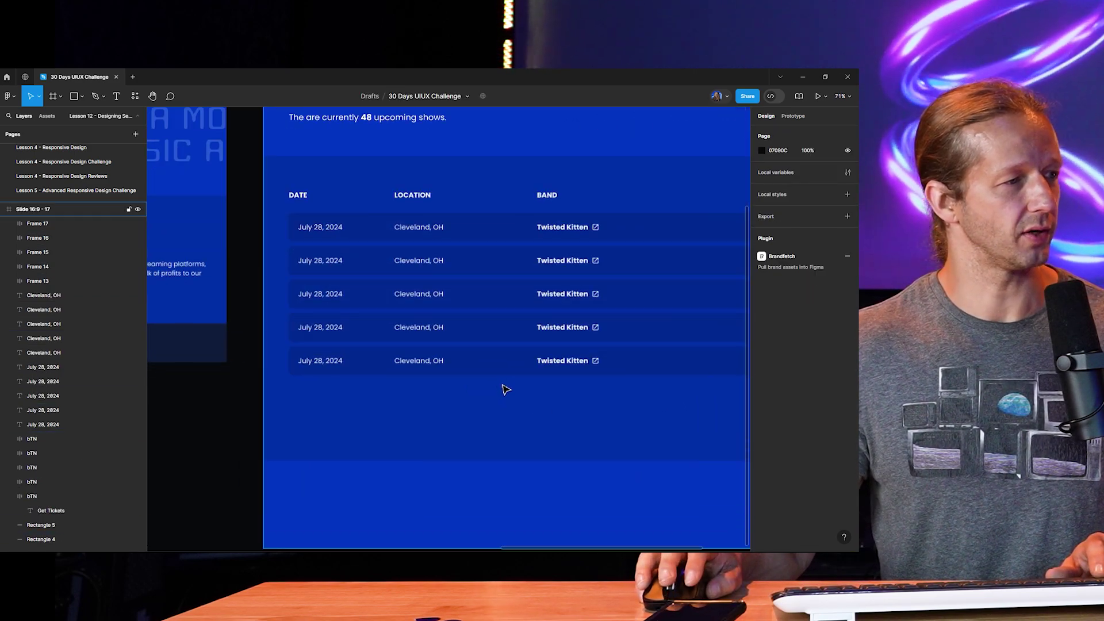
click(305, 215)
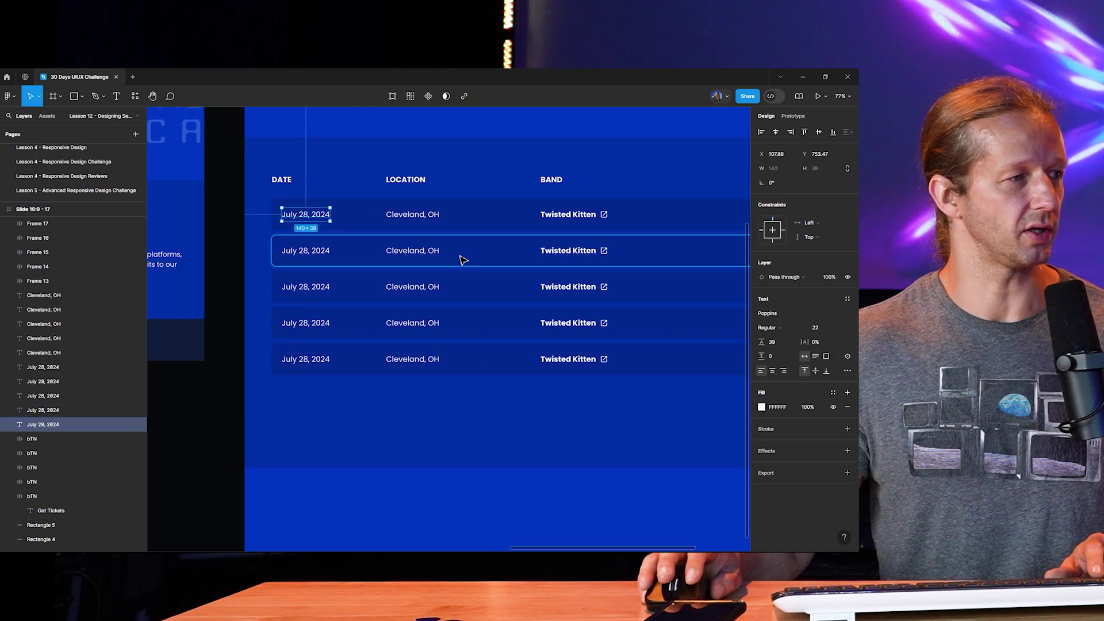
scroll(488, 319, down, 2)
scroll(487, 318, down, 3)
drag(567, 357, 541, 345)
scroll(494, 352, up, 2)
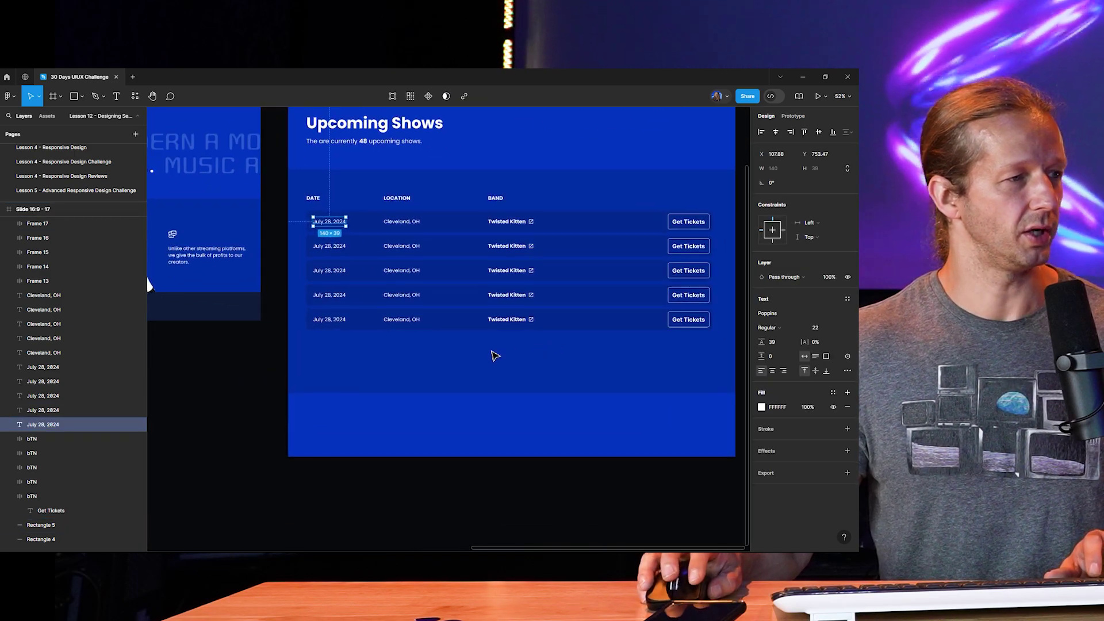
click(482, 369)
scroll(517, 366, down, 2)
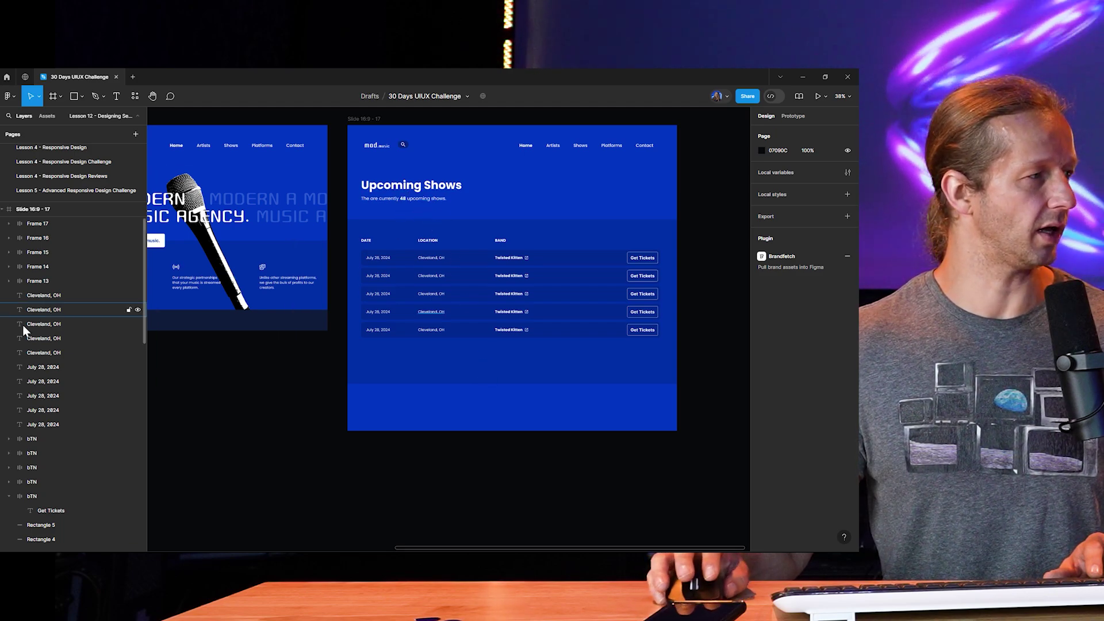
Step: Recolour the DATE, LOCATION and BAND column labels above the show list to the light blue 86A8FF
scroll(62, 419, down, 10)
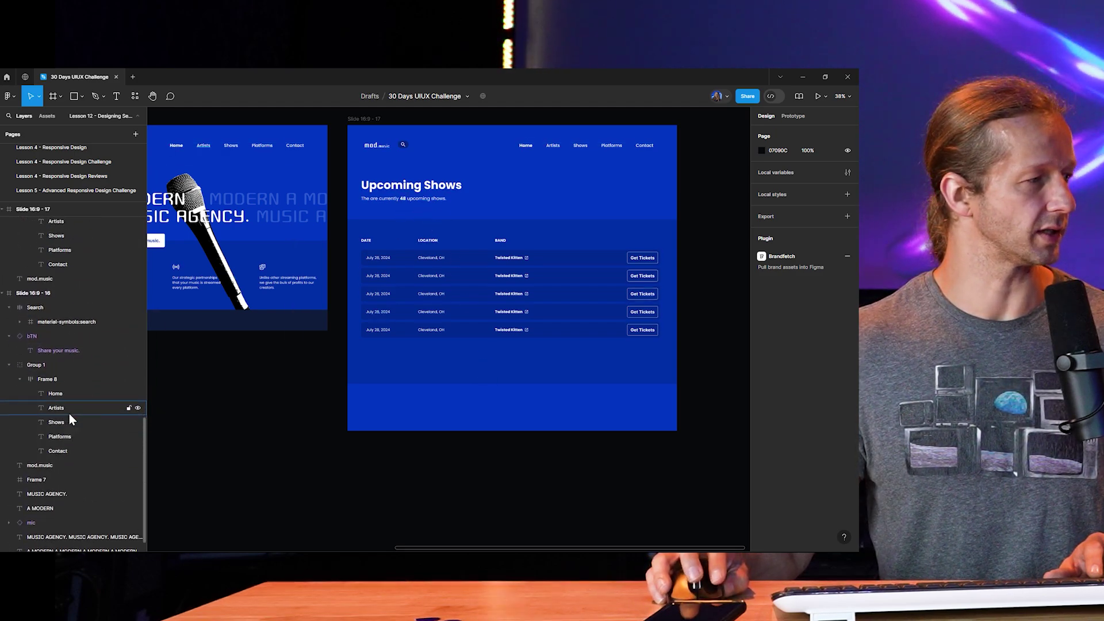
scroll(69, 412, up, 5)
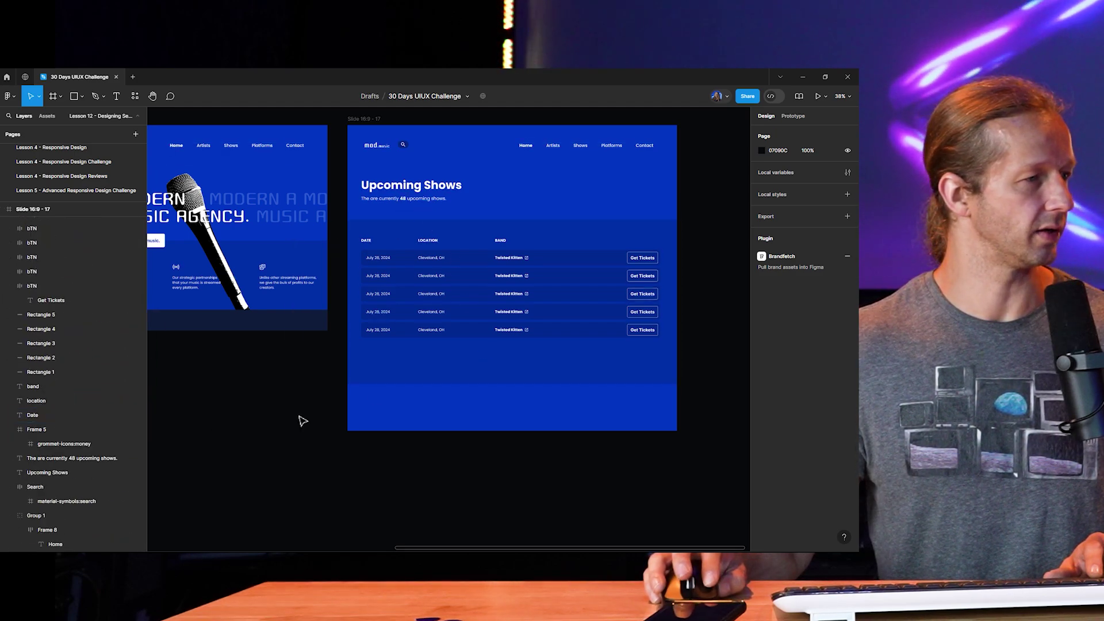
click(517, 377)
mouse_move(512, 383)
mouse_down()
mouse_move(519, 363)
mouse_move(506, 369)
mouse_up()
scroll(443, 298, up, 5)
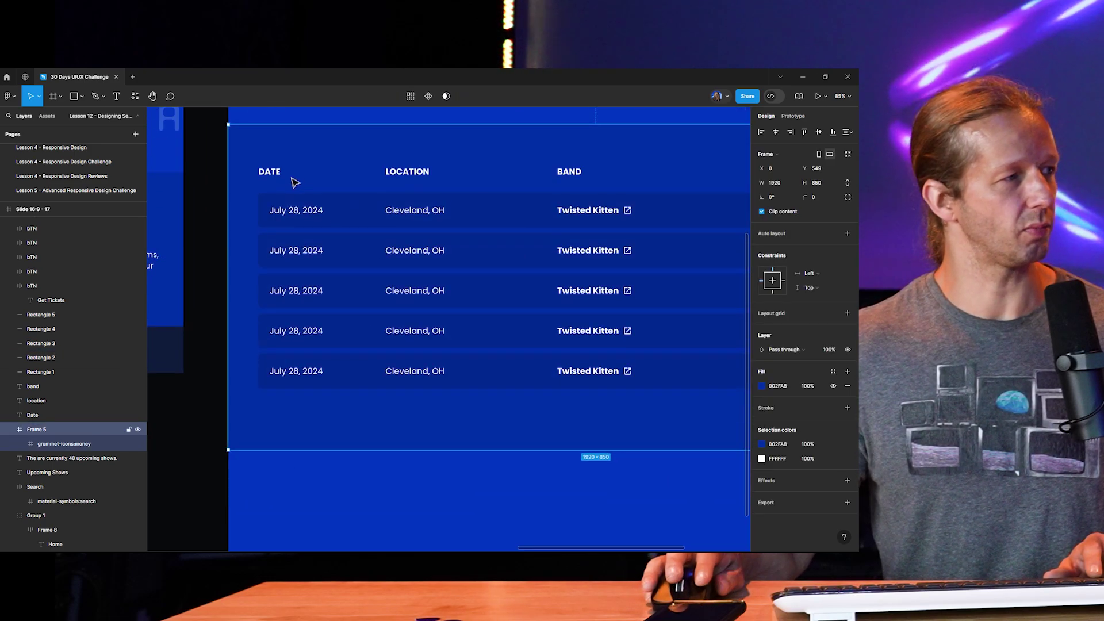
click(275, 174)
shift+click(409, 173)
shift+click(576, 174)
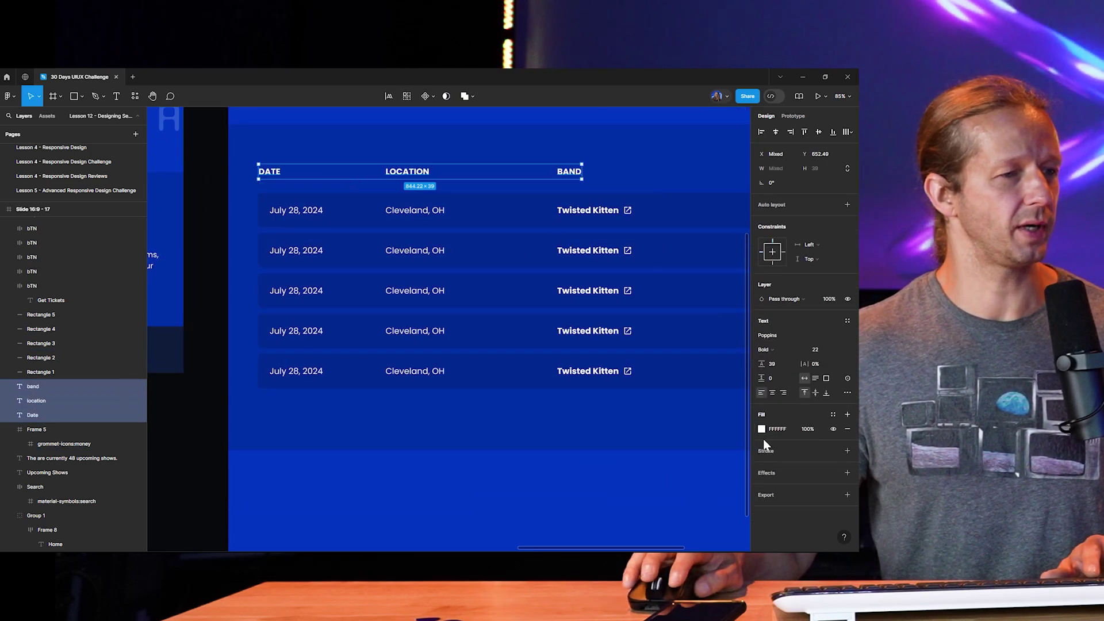
click(761, 429)
click(653, 446)
click(604, 155)
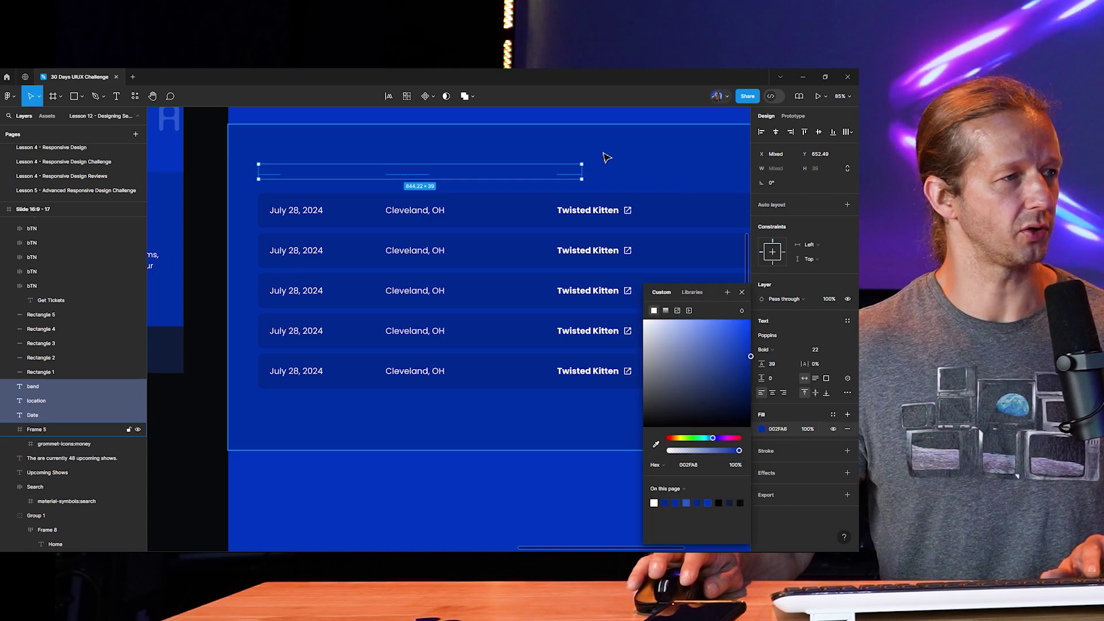
drag(719, 349, 695, 318)
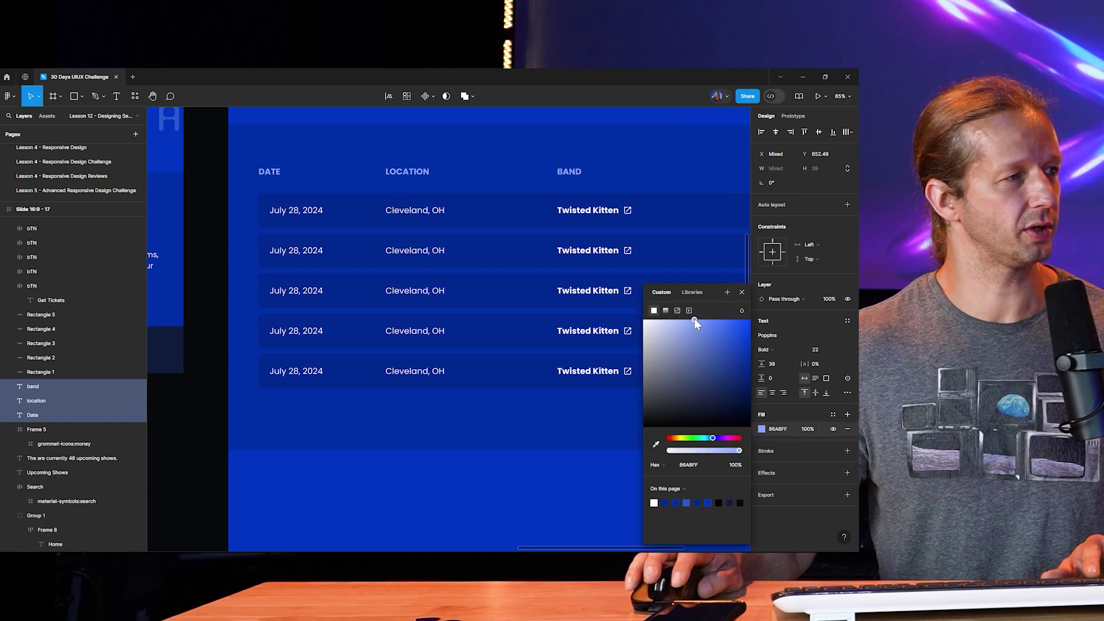
scroll(412, 212, down, 2)
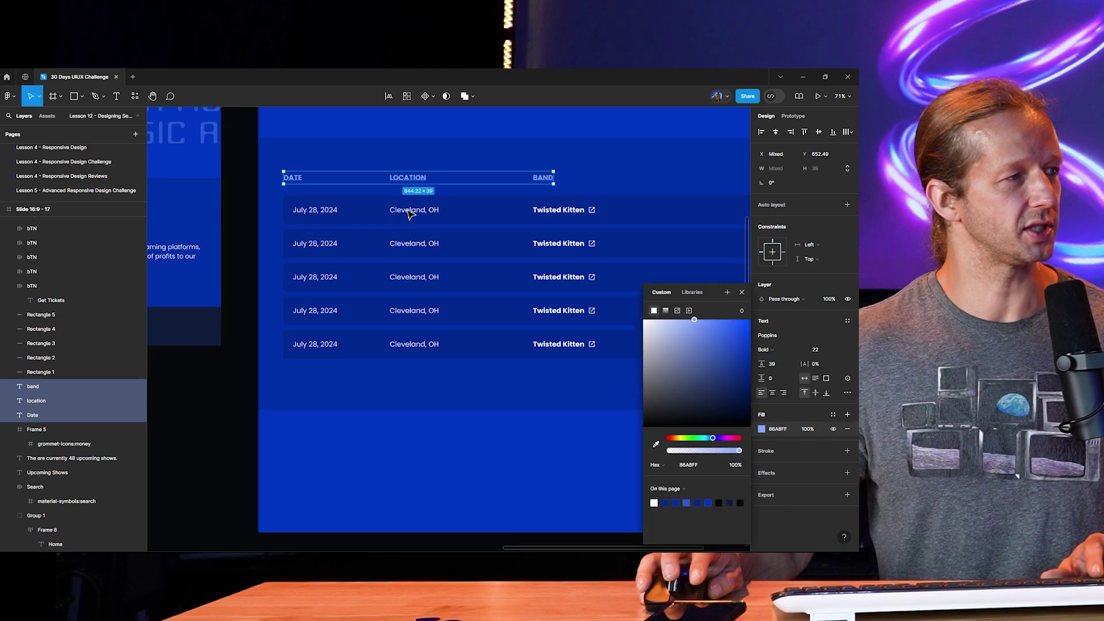
Step: Examine the recoloured column labels against the show rows and the rest of the Upcoming Shows page
click(251, 215)
scroll(282, 237, down, 1)
scroll(534, 232, down, 2)
scroll(552, 244, up, 3)
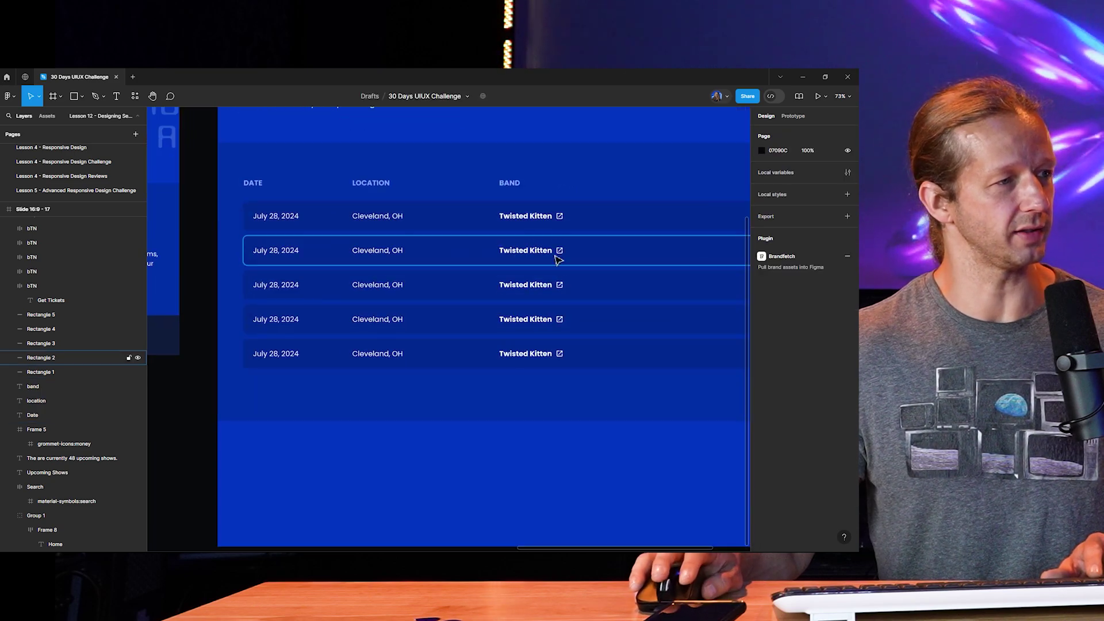
scroll(586, 276, down, 2)
scroll(383, 229, up, 1)
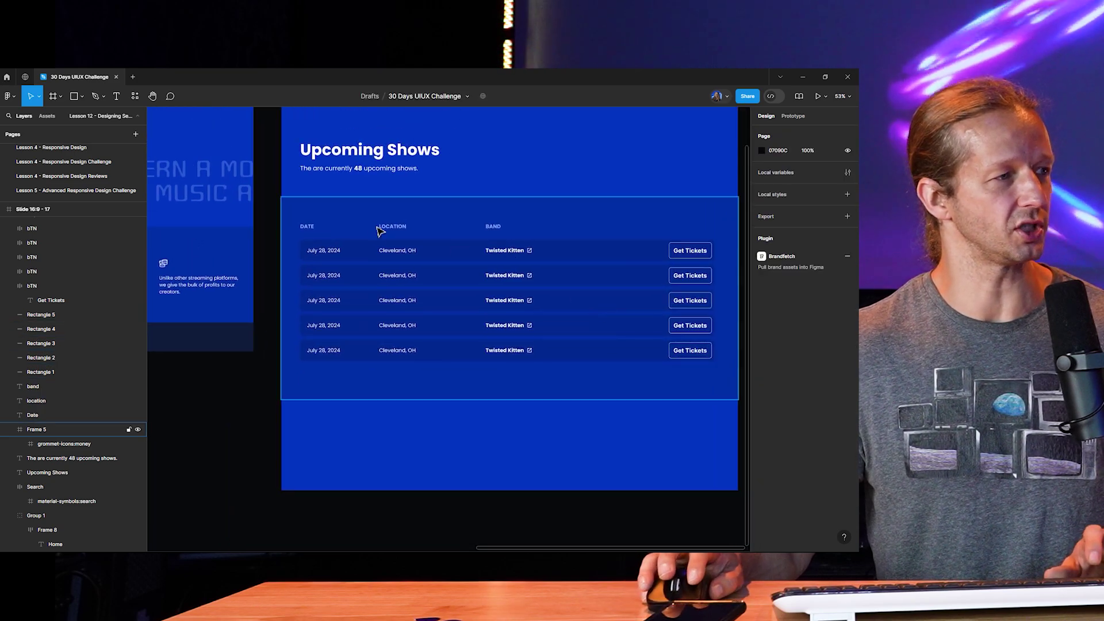
scroll(551, 283, up, 3)
scroll(551, 283, down, 3)
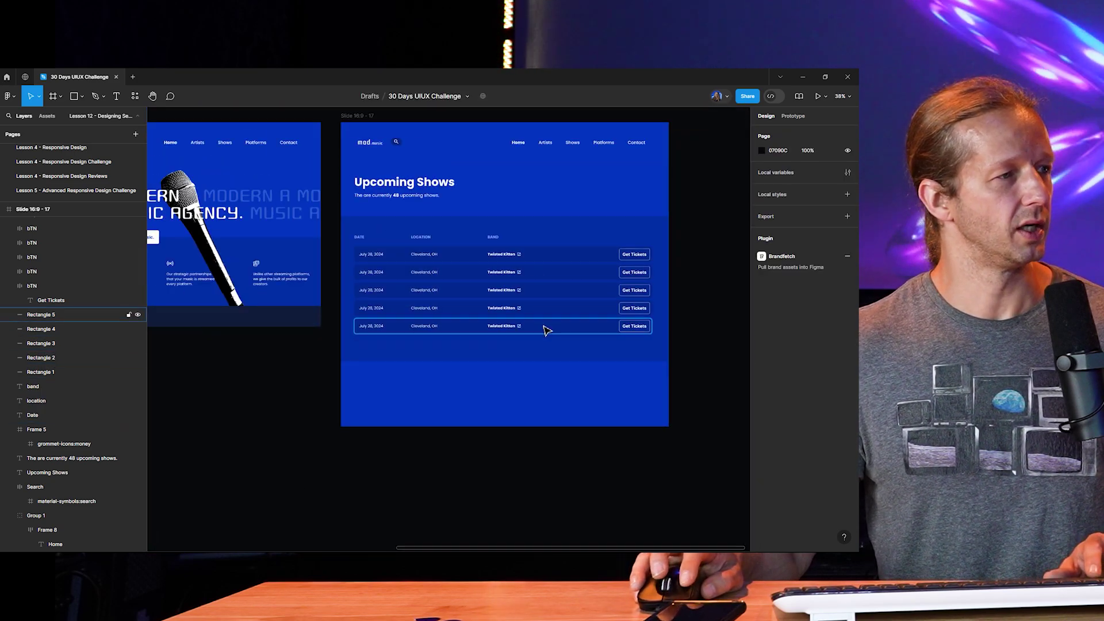
Step: Extend the blue background panel behind the show list down to the bottom edge of the page
click(525, 352)
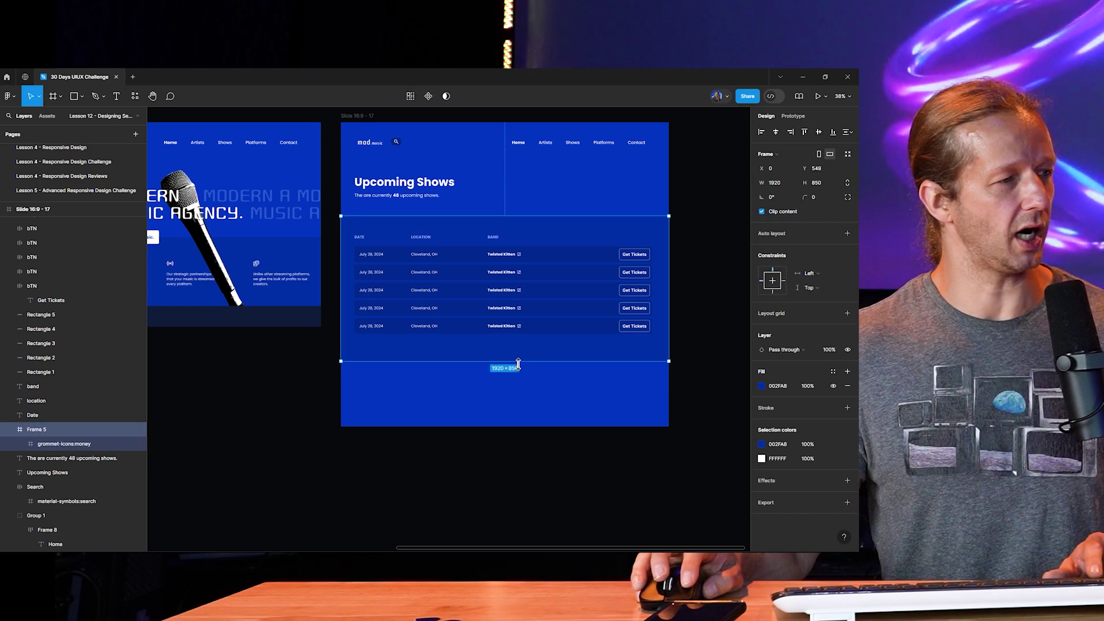
drag(522, 369, 534, 394)
scroll(401, 357, up, 5)
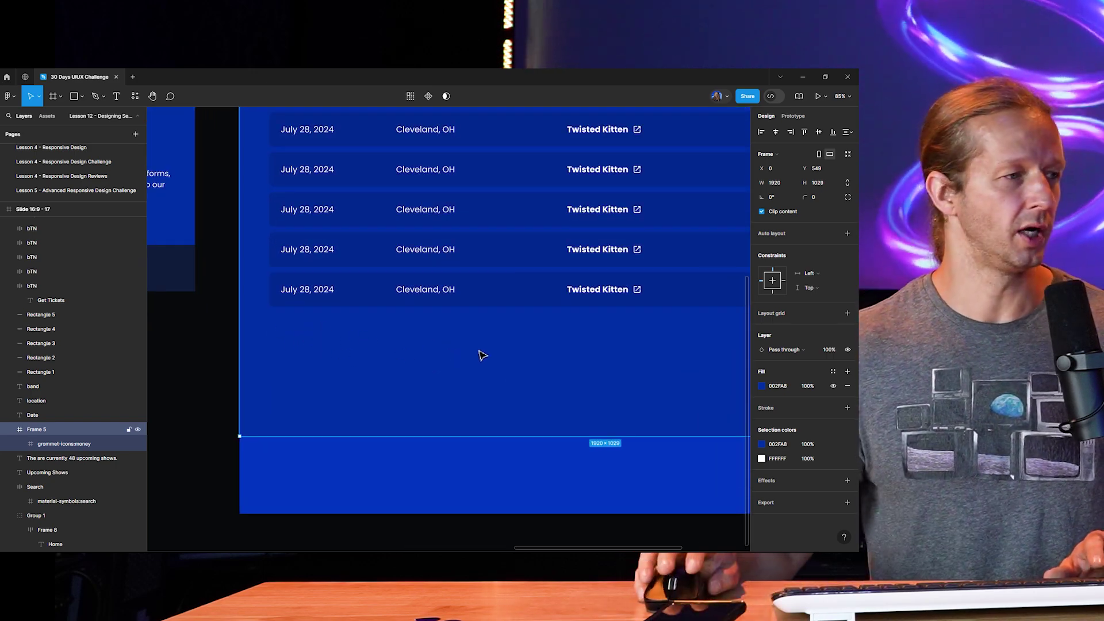
scroll(482, 355, down, 8)
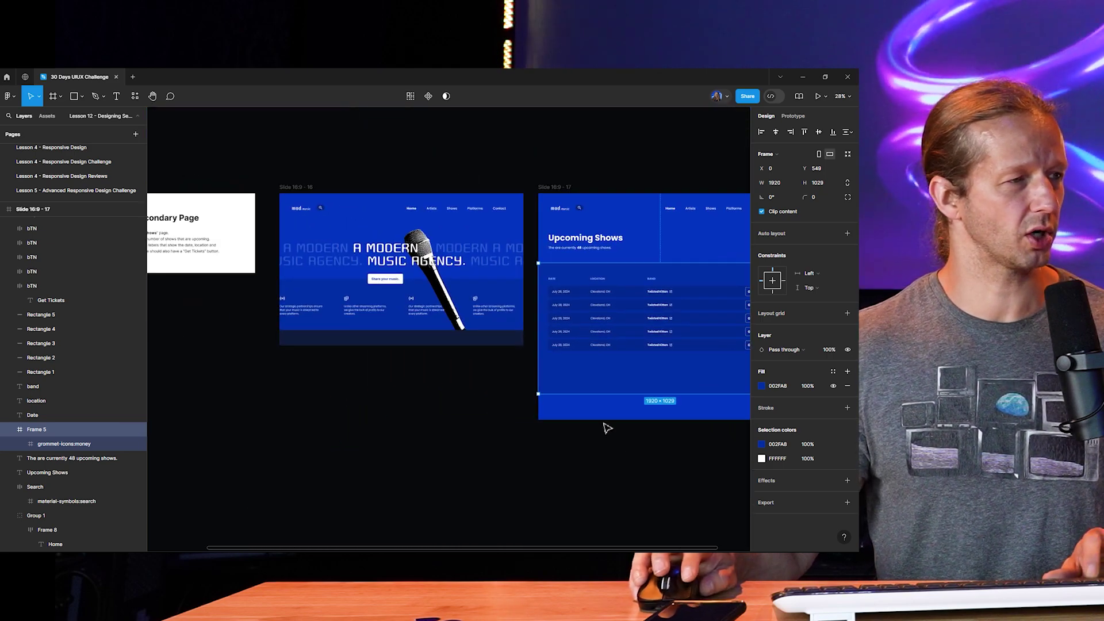
drag(631, 393, 631, 390)
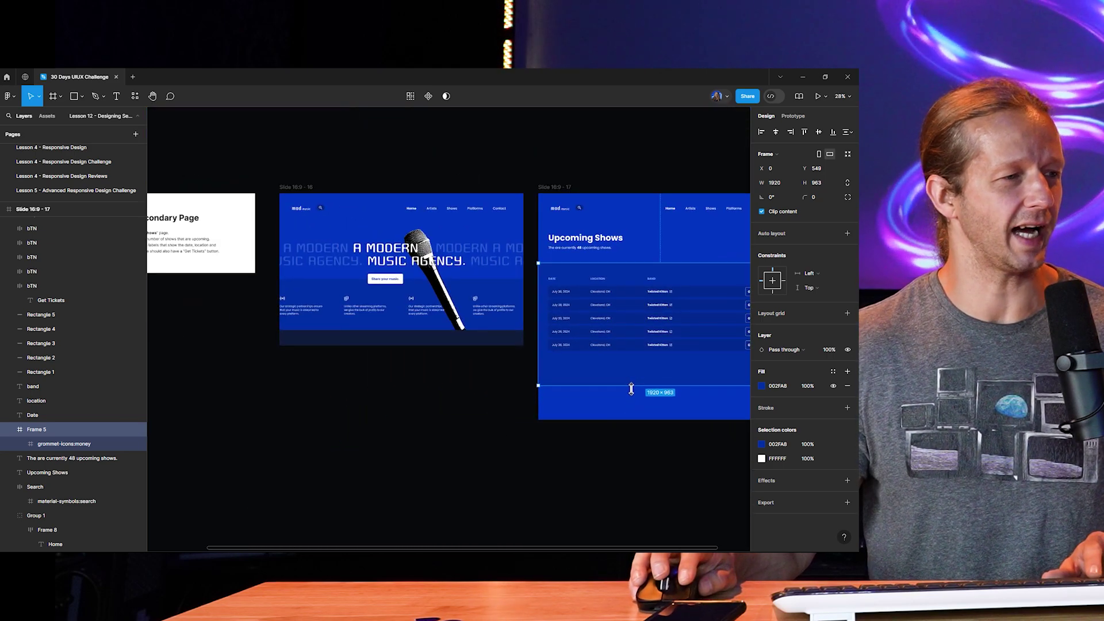
click(427, 349)
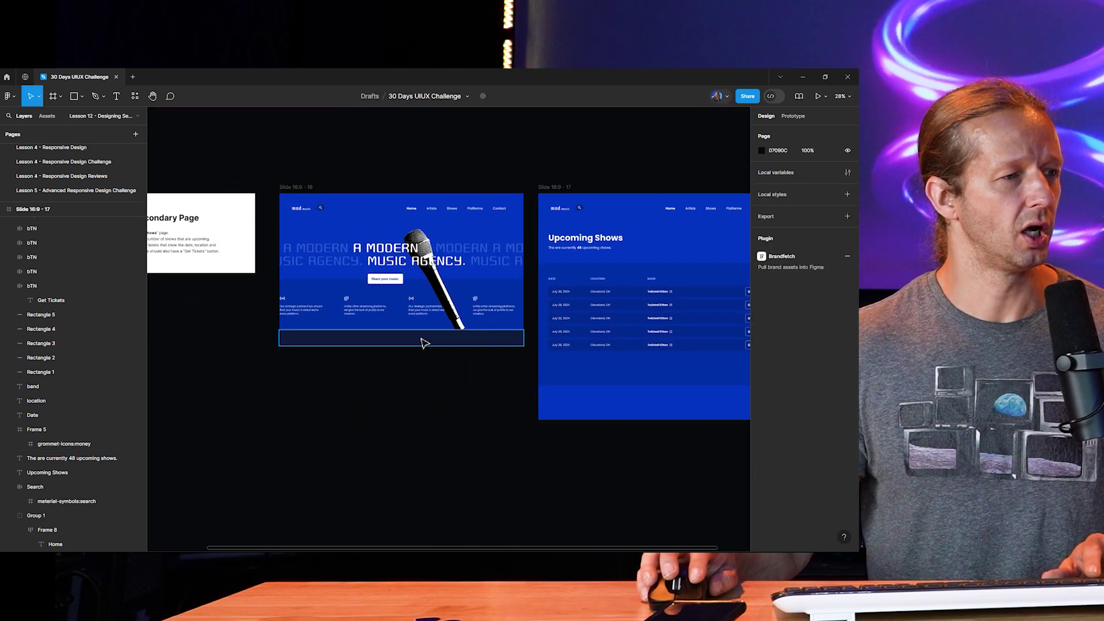
click(614, 385)
drag(618, 386, 618, 422)
click(449, 390)
drag(447, 390, 361, 377)
Step: Duplicate the home page's feature section below the show rows and shorten the list's background panel to a height of 798
click(430, 291)
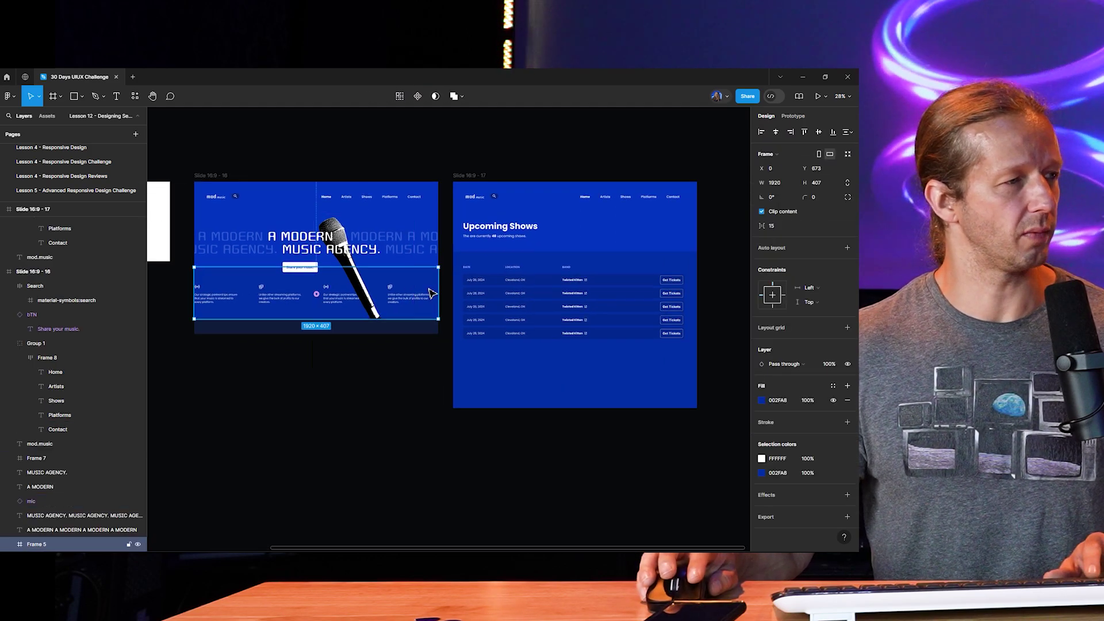
drag(426, 289, 606, 381)
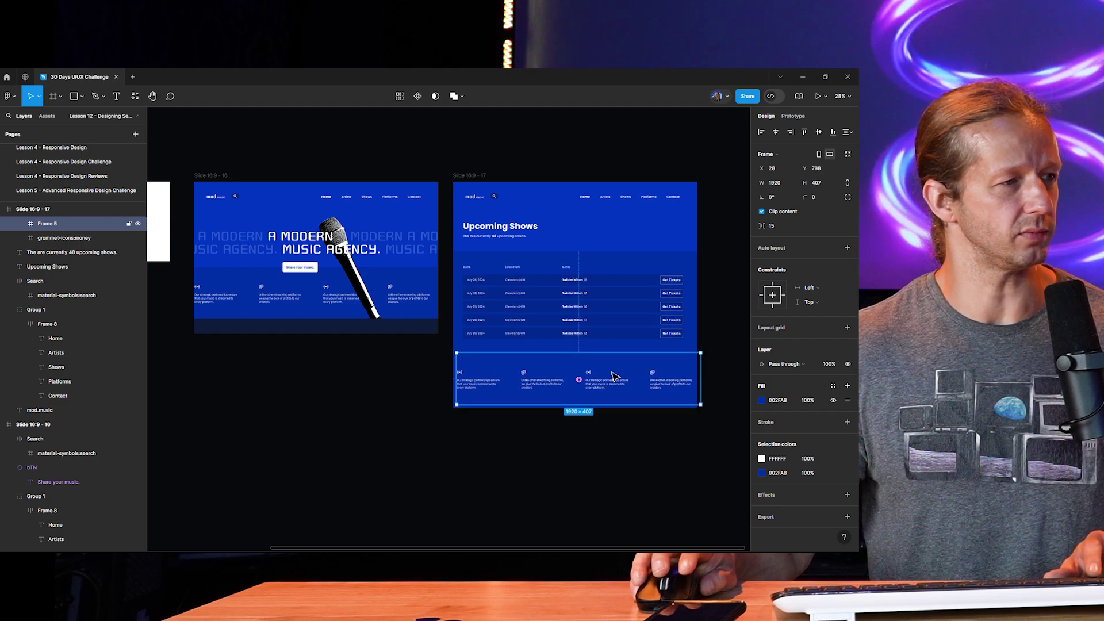
scroll(592, 359, up, 2)
click(590, 349)
drag(606, 426, 598, 352)
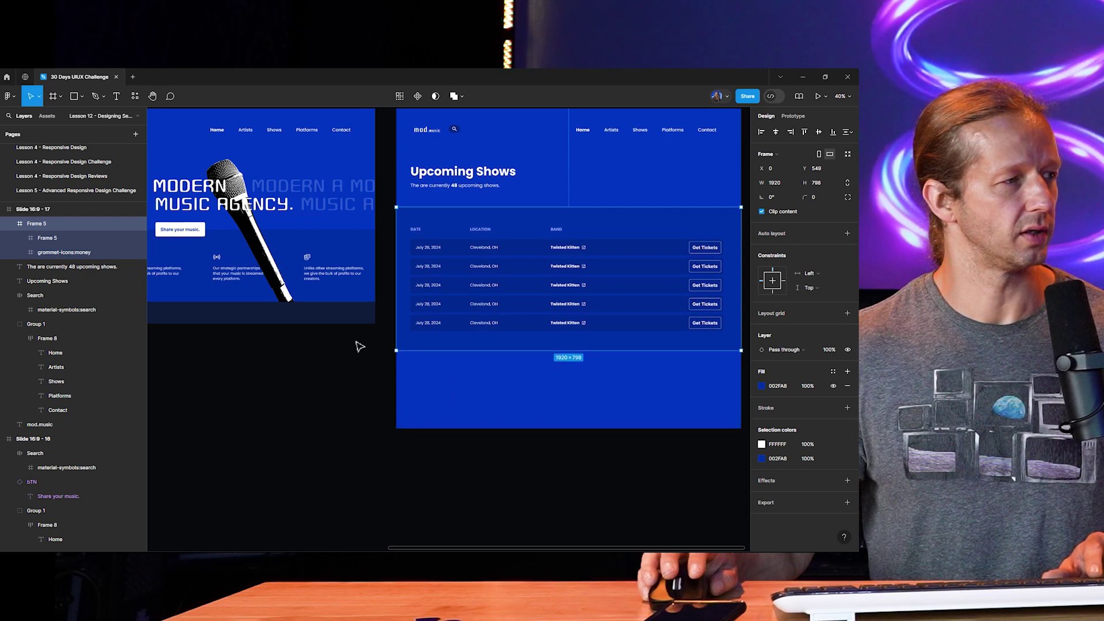
Step: Move the home page's four-column feature section directly below the show list's background panel and remove its fill
drag(356, 276, 609, 396)
click(847, 400)
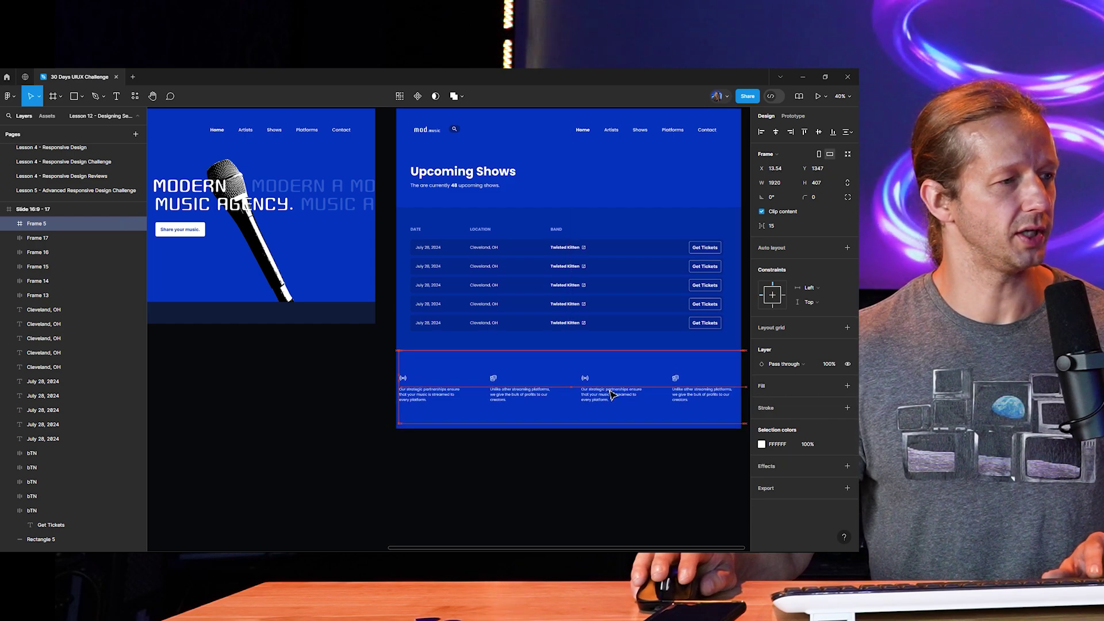
click(640, 469)
Step: Extend the Upcoming Shows page frame downwards to a height of 2267, leaving room below the feature section
scroll(631, 446, down, 4)
drag(630, 446, 538, 472)
click(456, 250)
scroll(524, 397, up, 6)
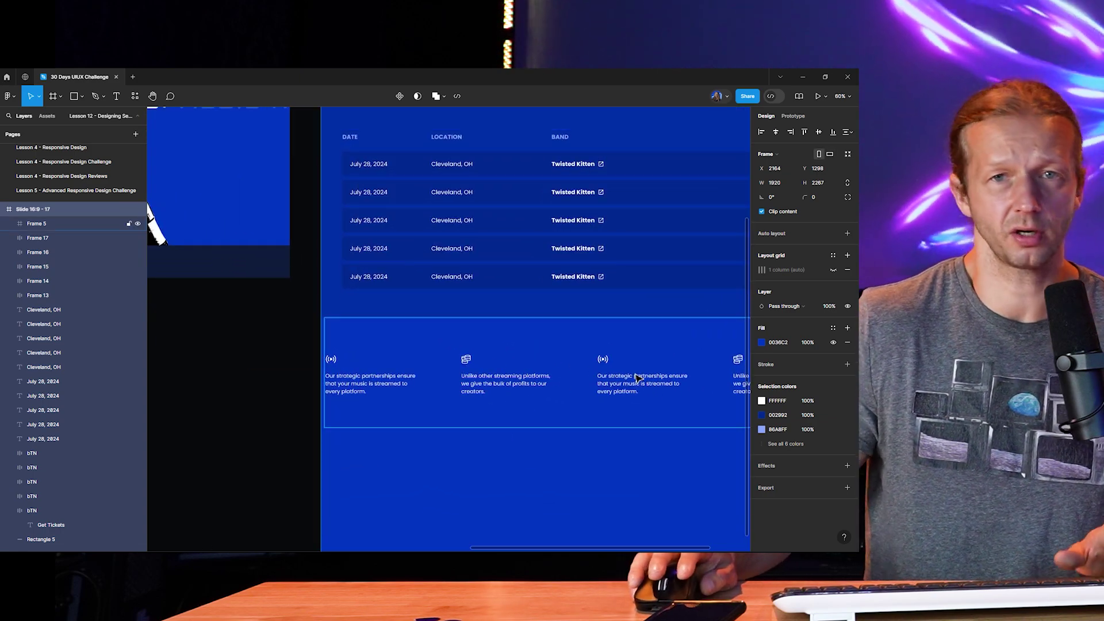
scroll(467, 431, down, 5)
scroll(512, 456, left, 1)
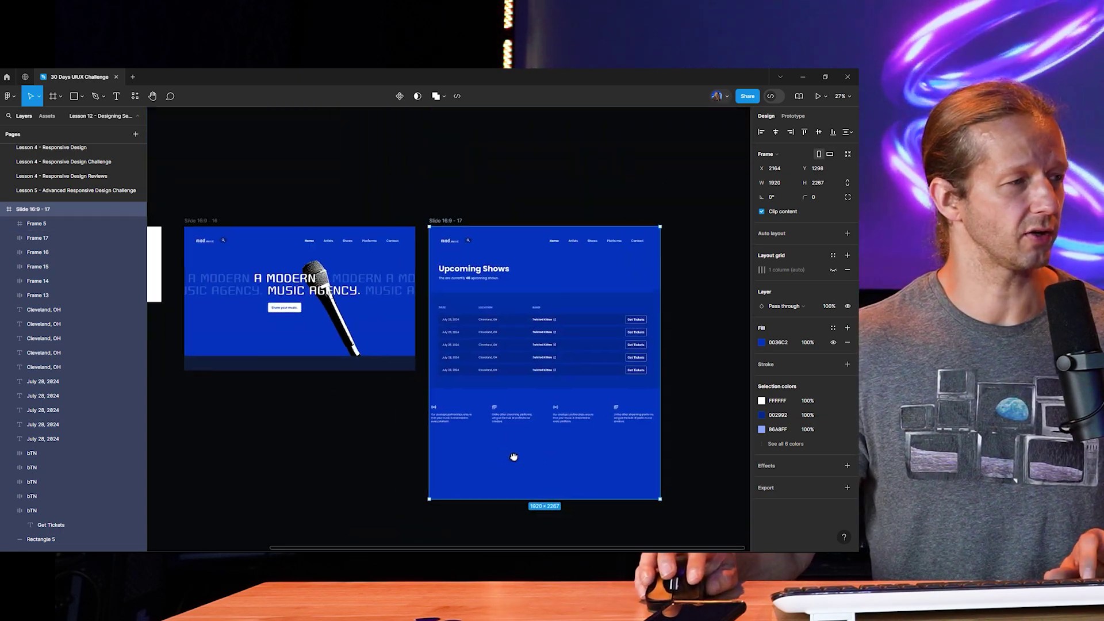
Step: Duplicate the home page's dark footer bar and place it directly below the feature section on the Upcoming Shows page
scroll(364, 364, up, 1)
click(338, 346)
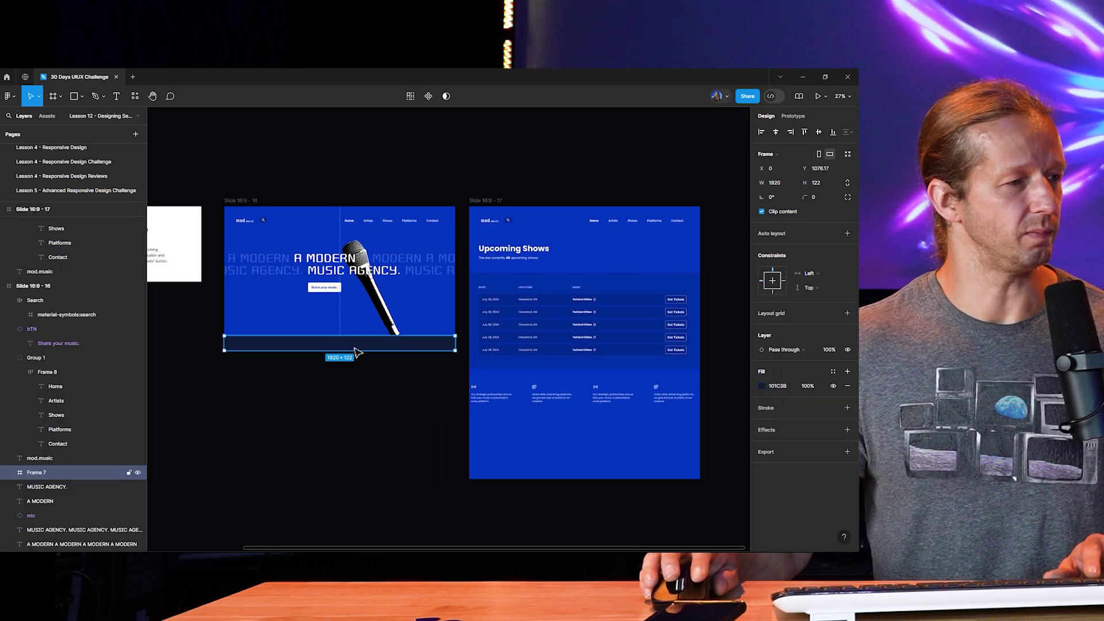
drag(301, 311, 387, 316)
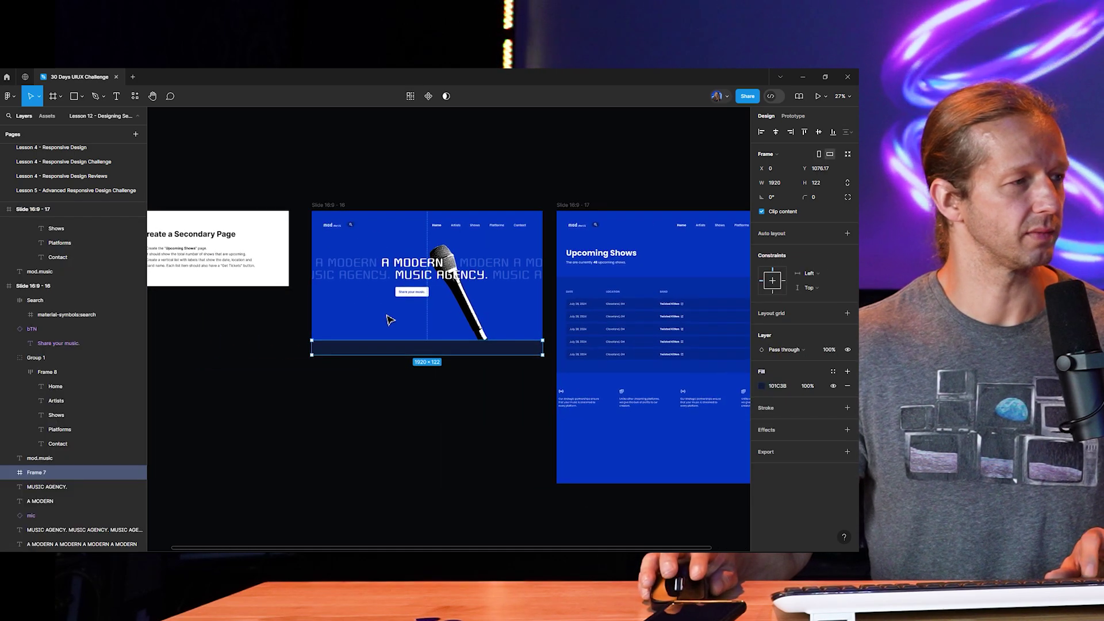
key(Escape)
scroll(403, 319, up, 5)
scroll(406, 308, down, 4)
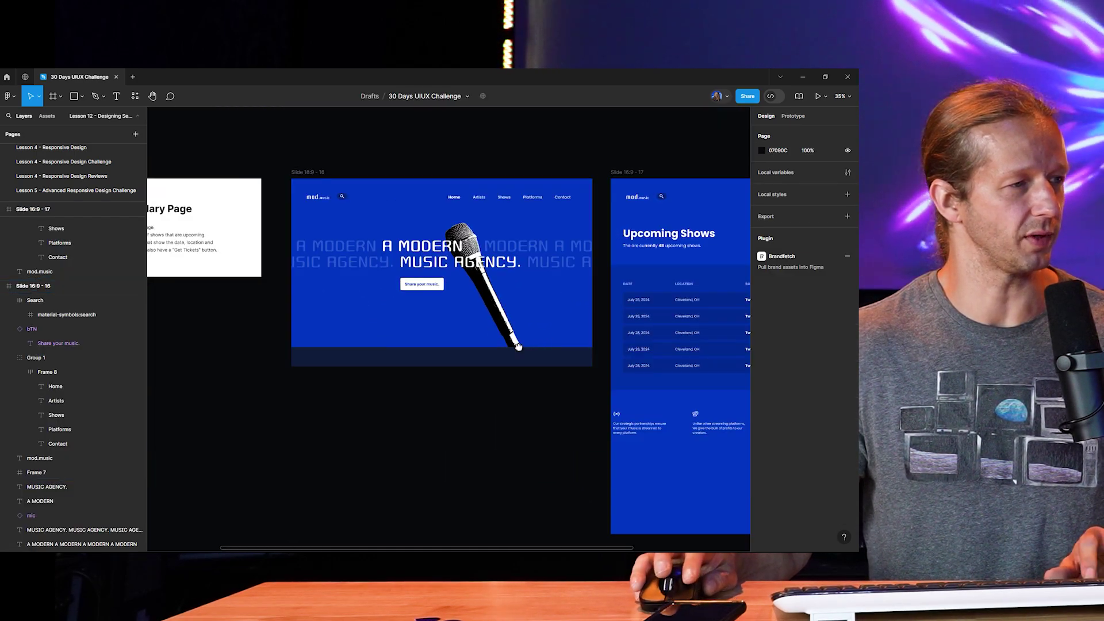
scroll(518, 346, down, 3)
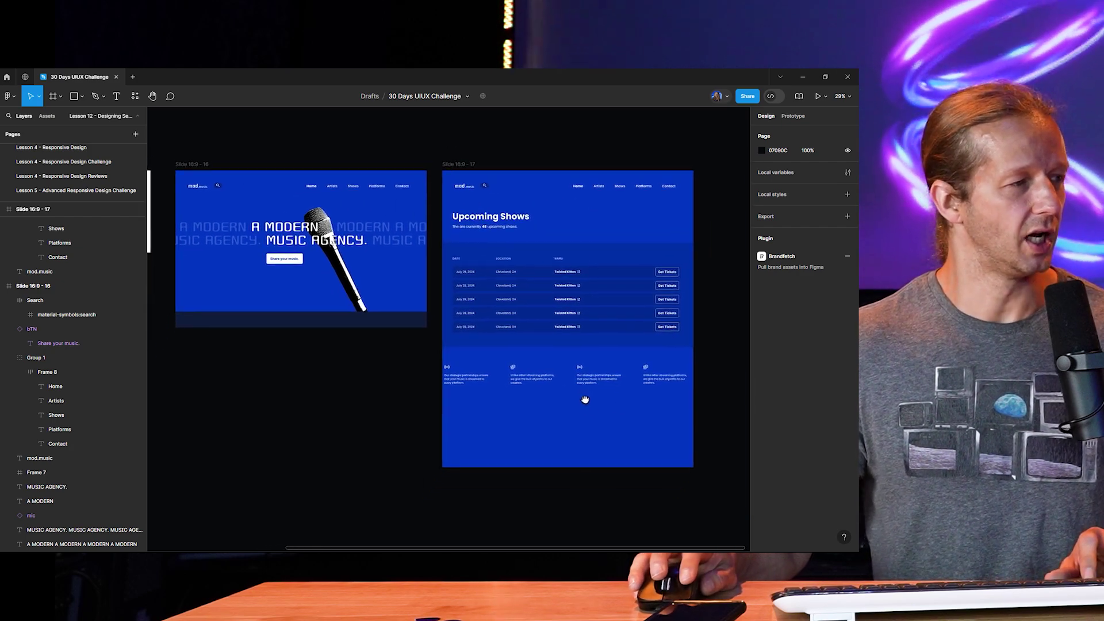
drag(585, 399, 583, 392)
drag(302, 309, 561, 414)
Step: Shorten the Upcoming Shows page frame so it ends at the footer bar's lower edge
click(454, 157)
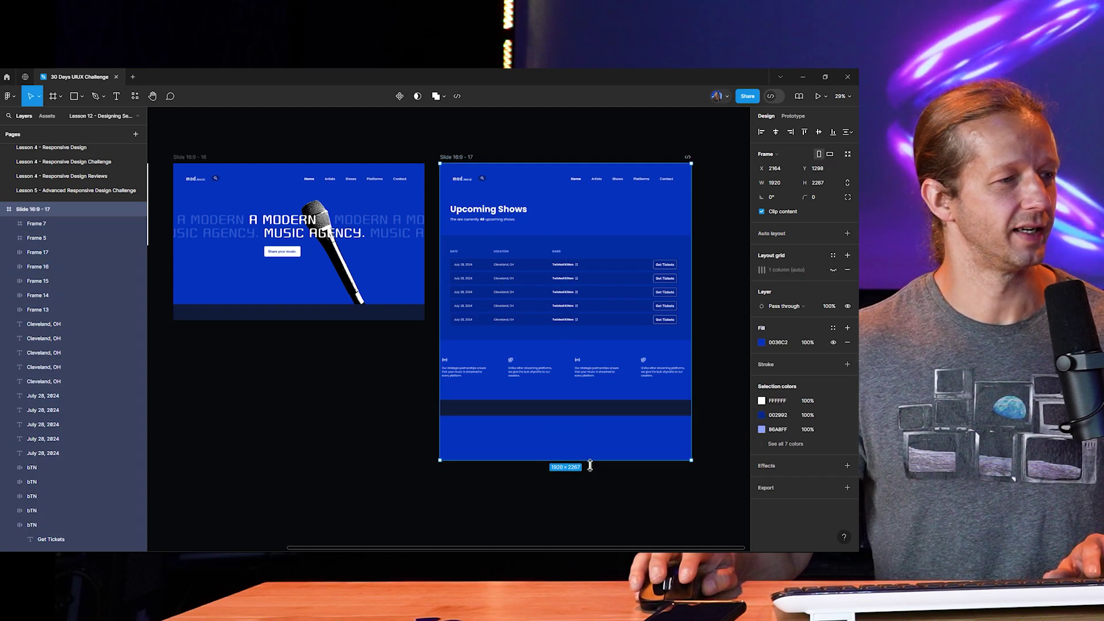
drag(590, 466, 521, 443)
click(546, 439)
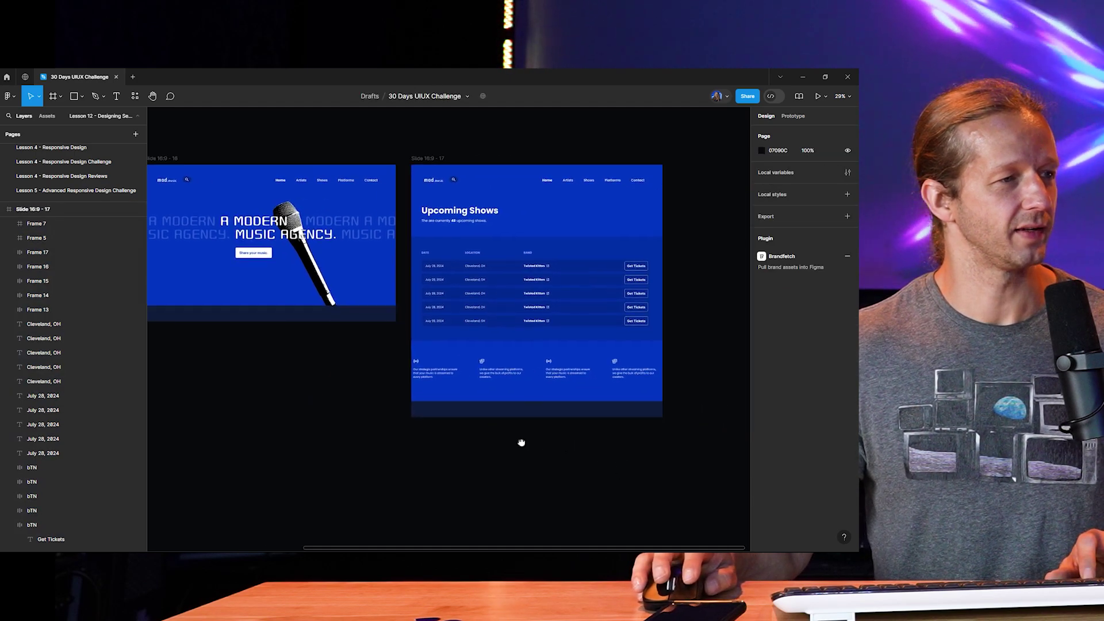
Step: Review the finished Upcoming Shows page and compare its layout and style with the home page
scroll(510, 305, up, 5)
scroll(550, 319, down, 3)
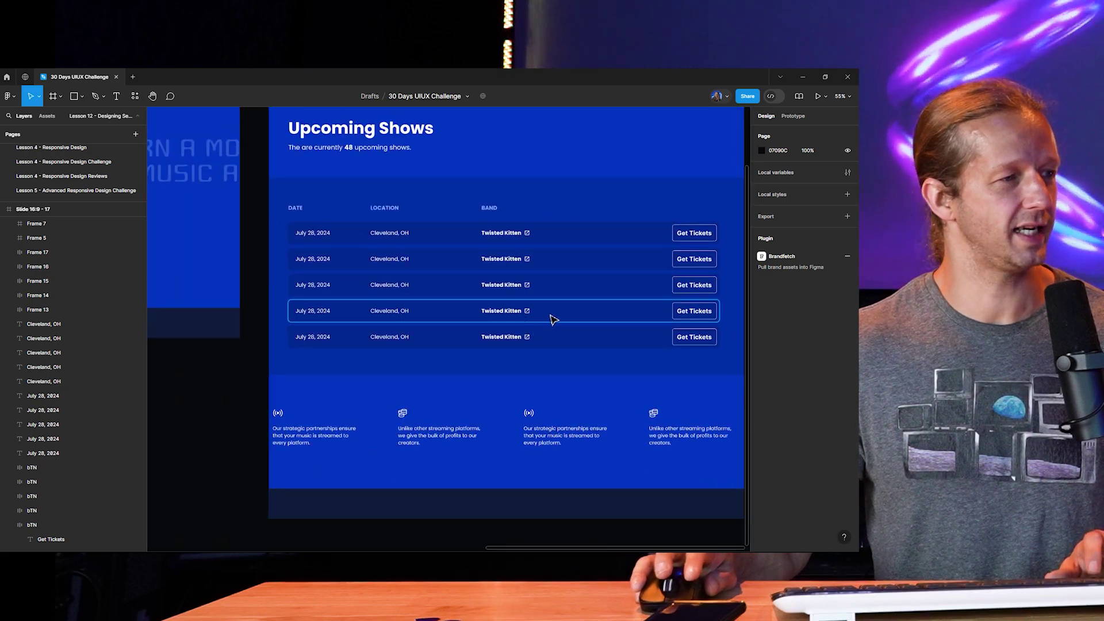
drag(425, 397, 446, 423)
drag(402, 269, 376, 323)
drag(168, 318, 638, 330)
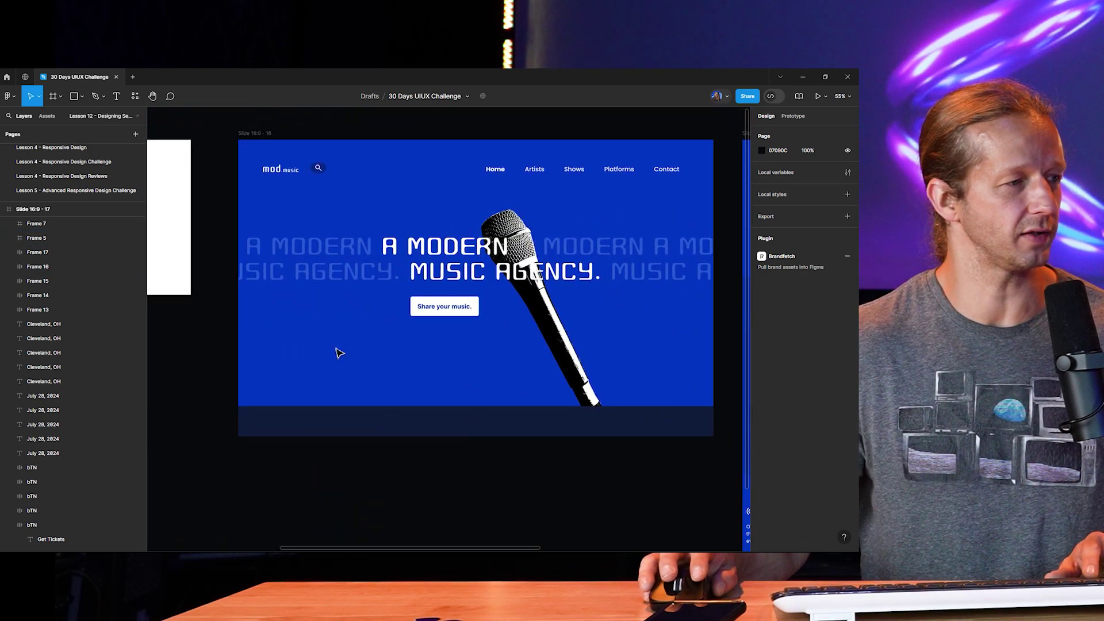
drag(663, 357, 223, 335)
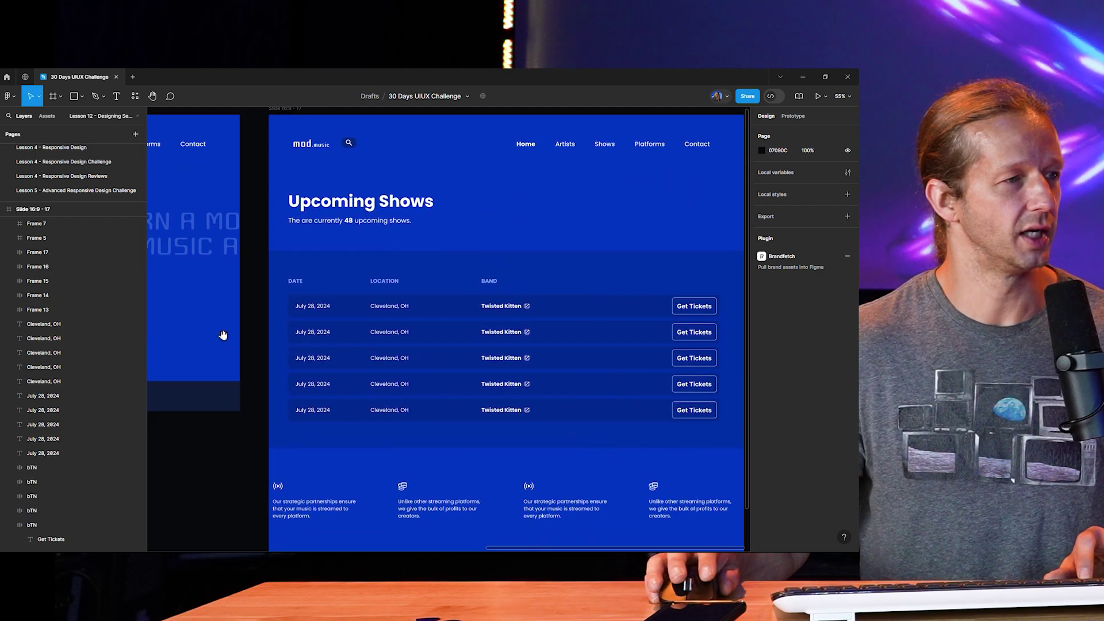
drag(558, 358, 530, 350)
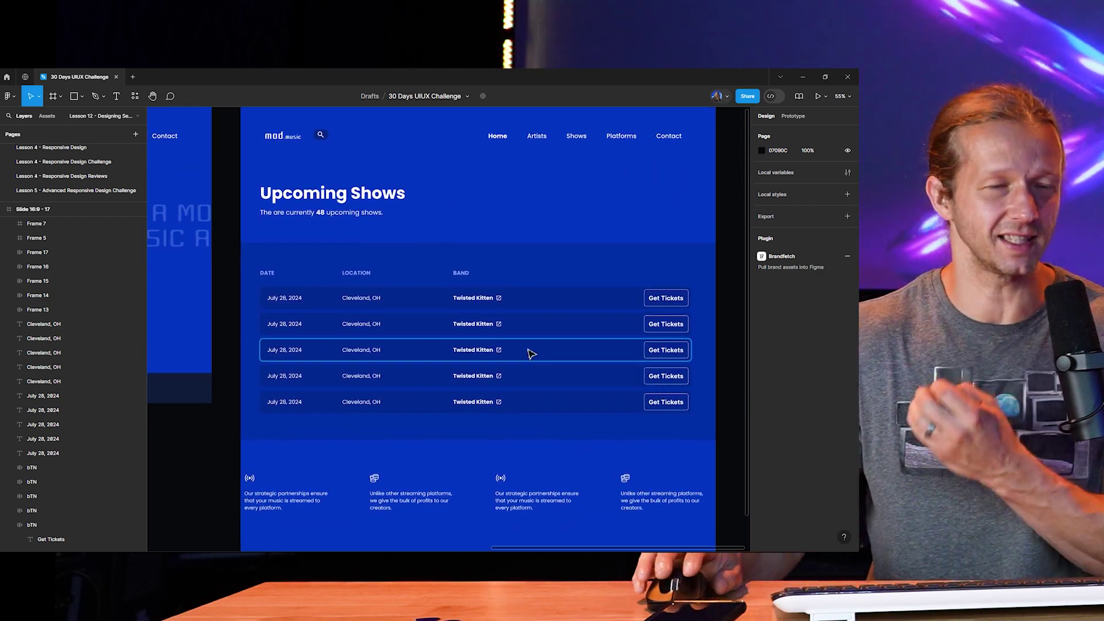
scroll(424, 276, down, 3)
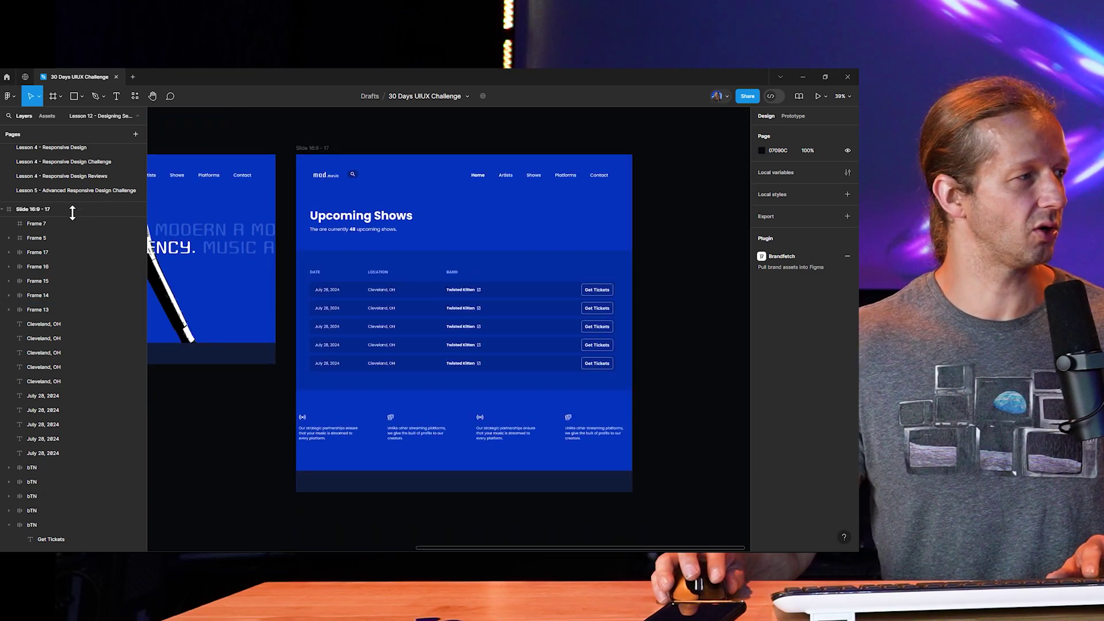
Step: Open the Lesson 12 - Secondary Pages Challenge page and examine the Create a Curriculum Page brief and the laracode home design
drag(72, 212, 81, 463)
click(71, 455)
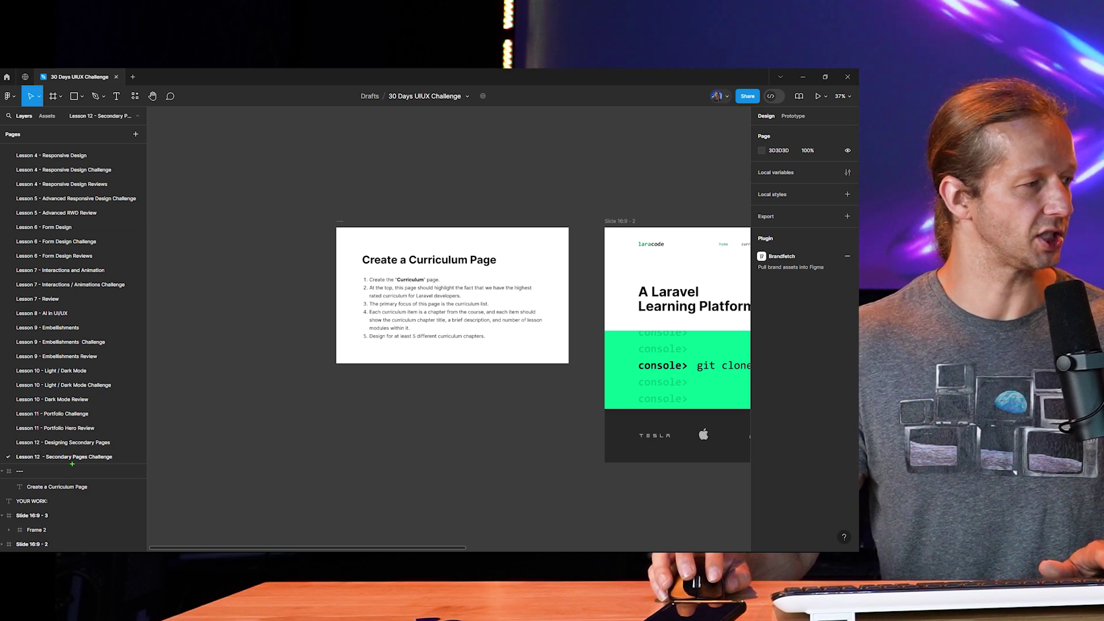
drag(712, 191, 407, 159)
scroll(491, 243, up, 3)
scroll(493, 242, down, 3)
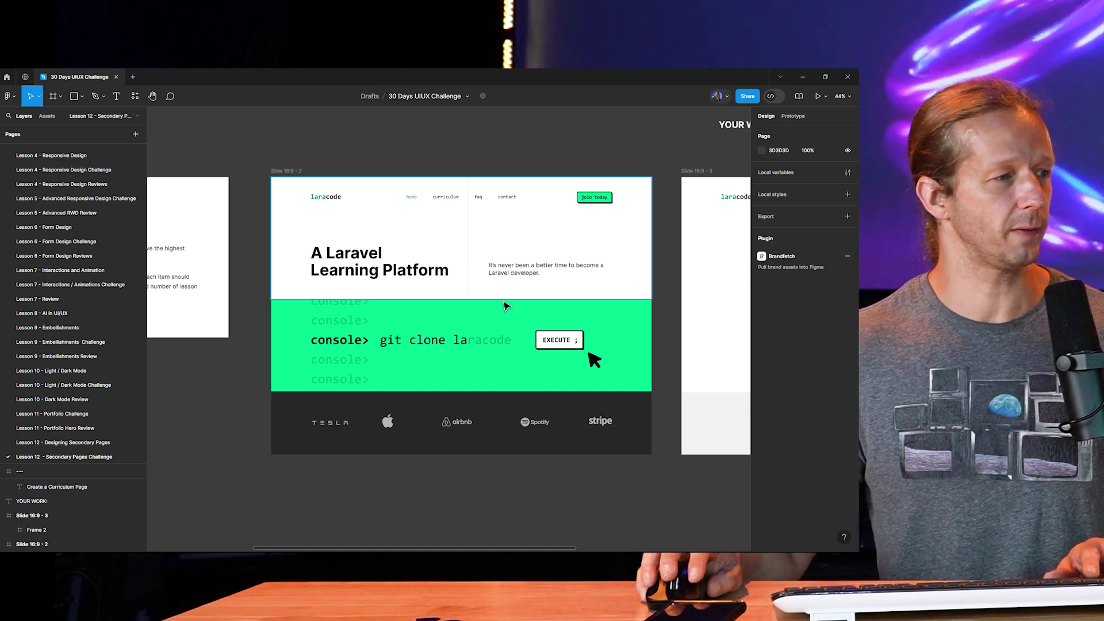
scroll(638, 172, left, 5)
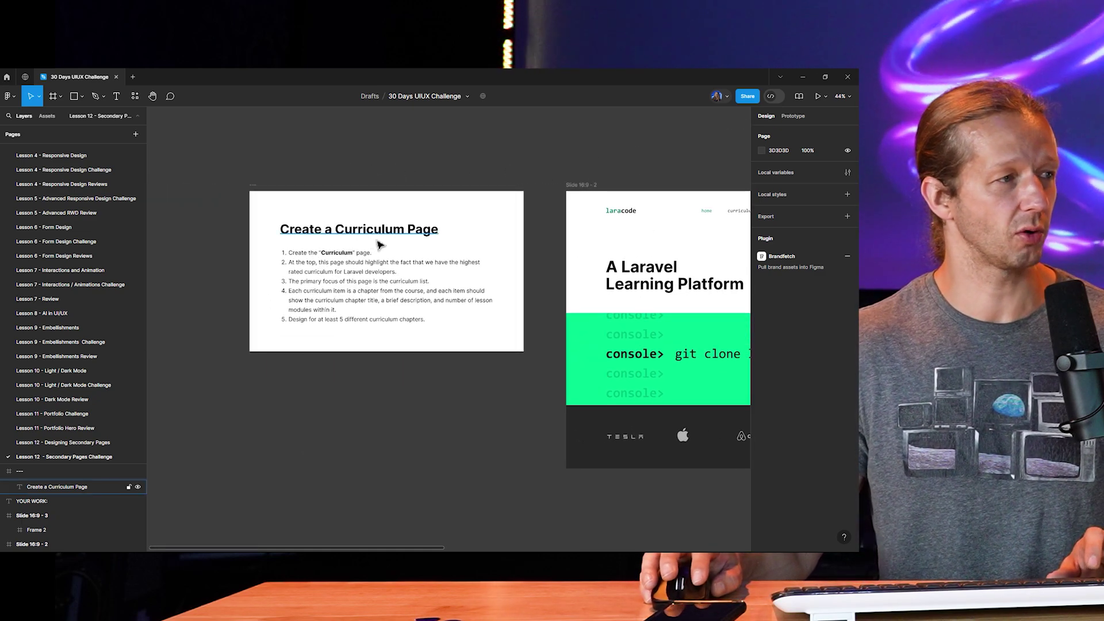
Step: Inspect the laracode home design's curriculum link and hero section, along with the starter frame for the new page
scroll(465, 242, right, 5)
scroll(445, 195, up, 4)
click(445, 189)
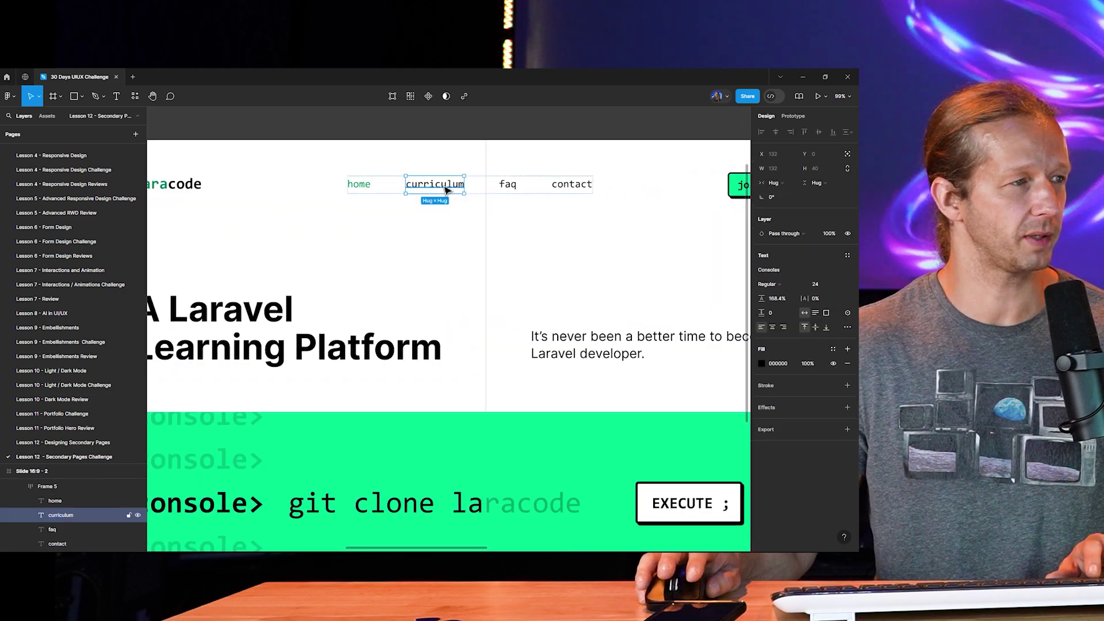
scroll(446, 189, down, 4)
click(554, 225)
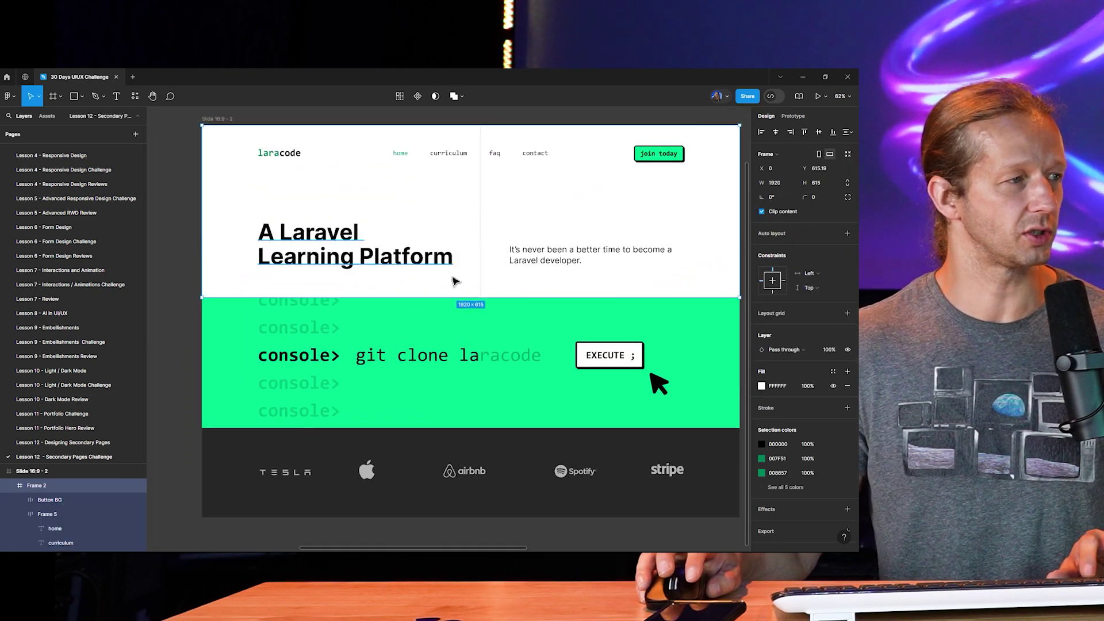
scroll(425, 258, up, 2)
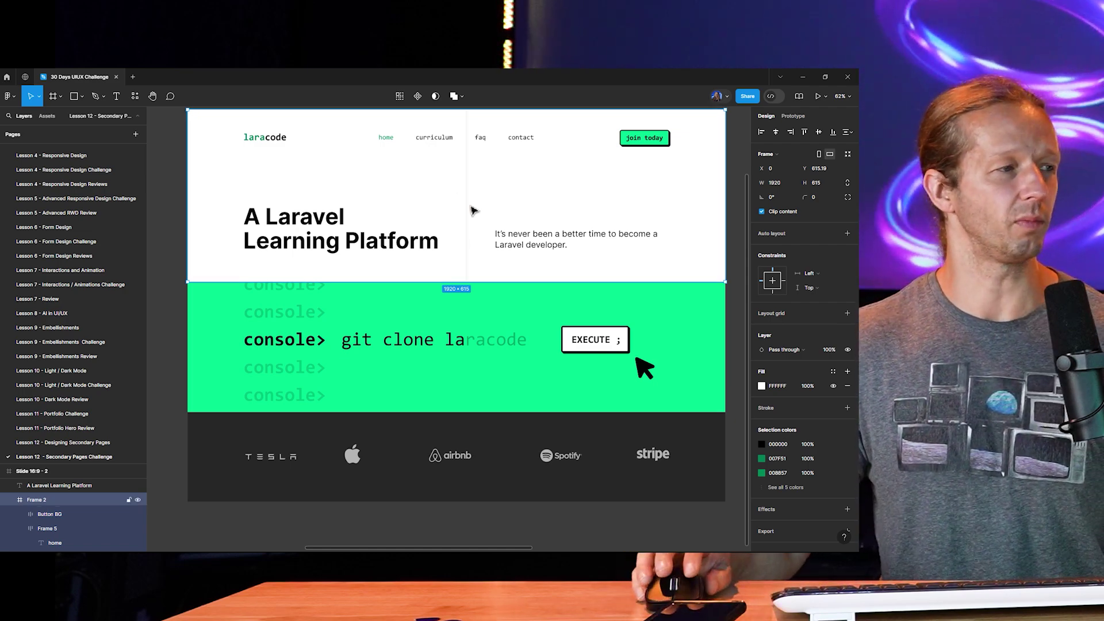
click(735, 257)
drag(736, 257, 339, 286)
drag(530, 291, 380, 279)
scroll(381, 279, right, 2)
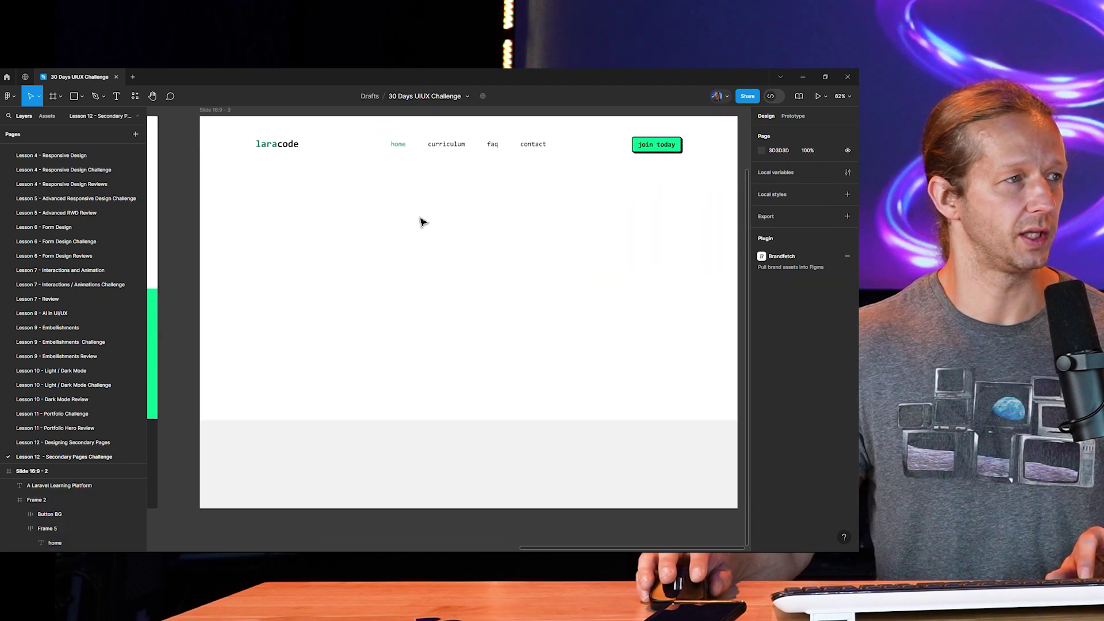
scroll(439, 217, down, 4)
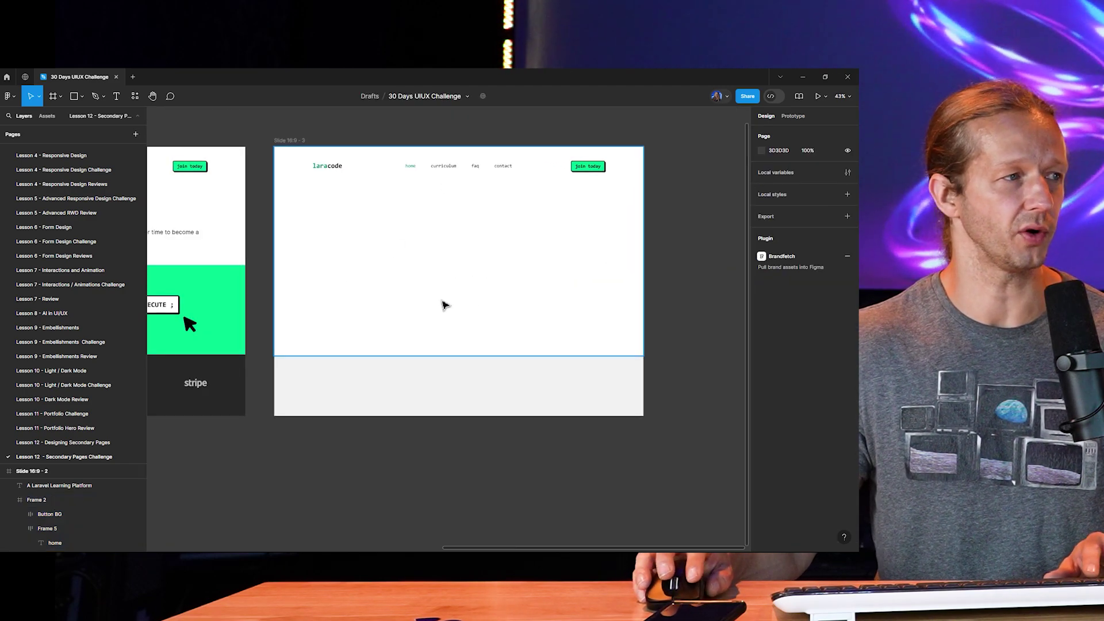
Step: Return to the Create a Curriculum Page brief and read its five requirements up close
drag(266, 289, 616, 303)
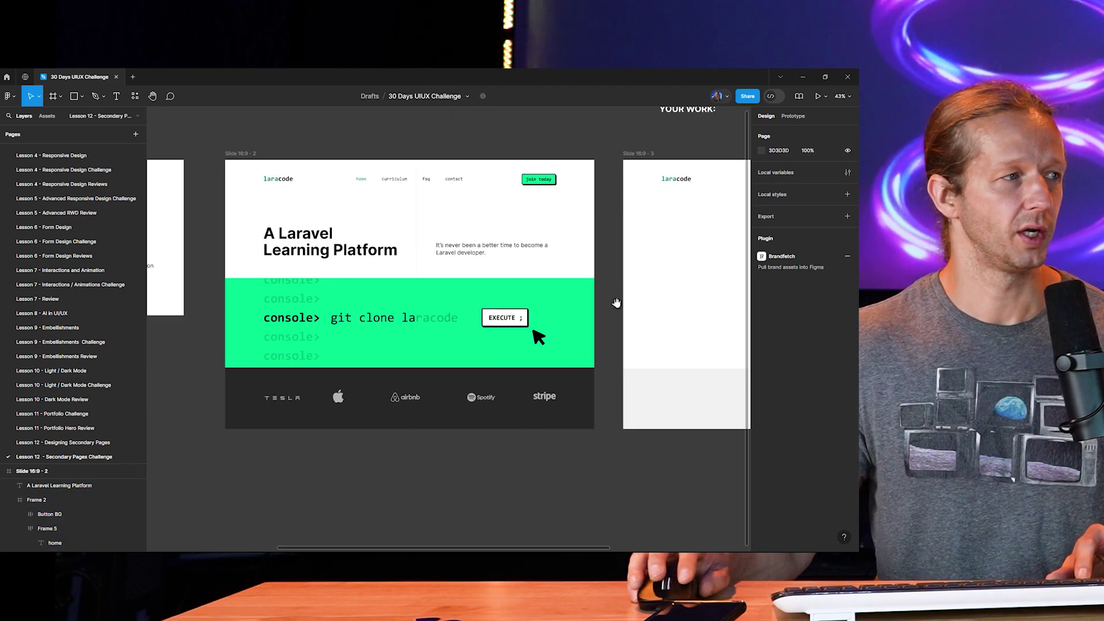
drag(162, 273, 586, 305)
scroll(487, 269, up, 6)
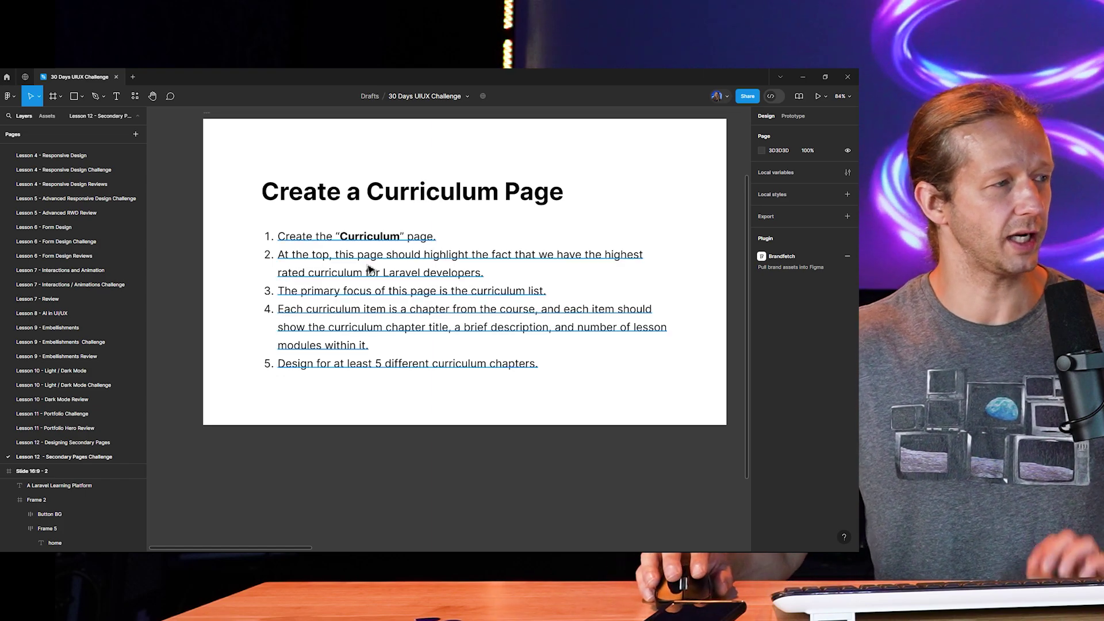
scroll(371, 264, up, 3)
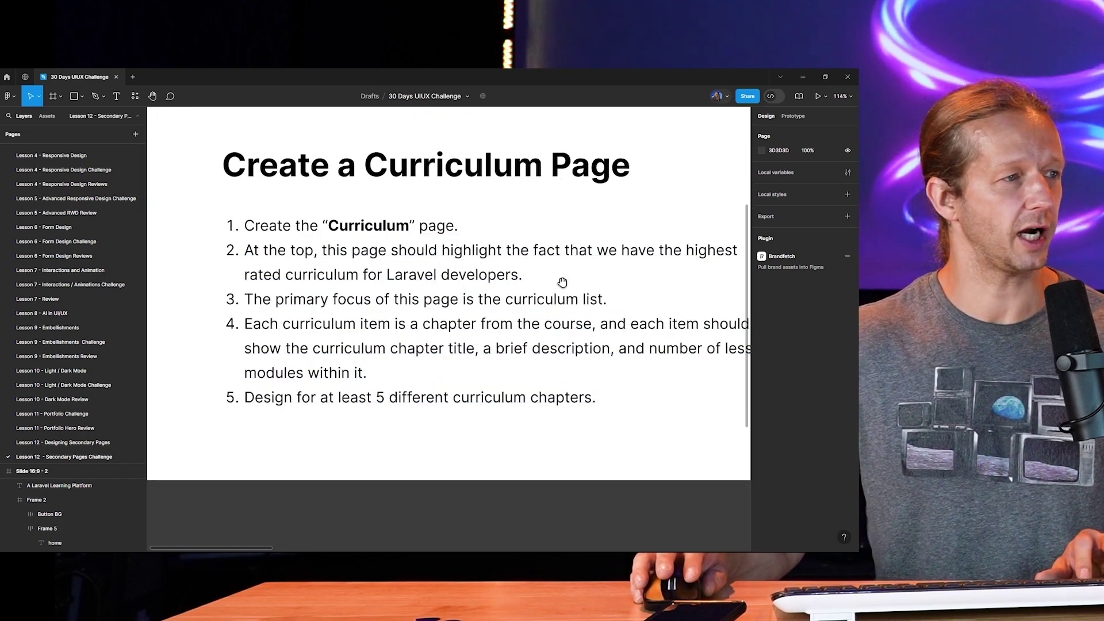
drag(561, 281, 525, 281)
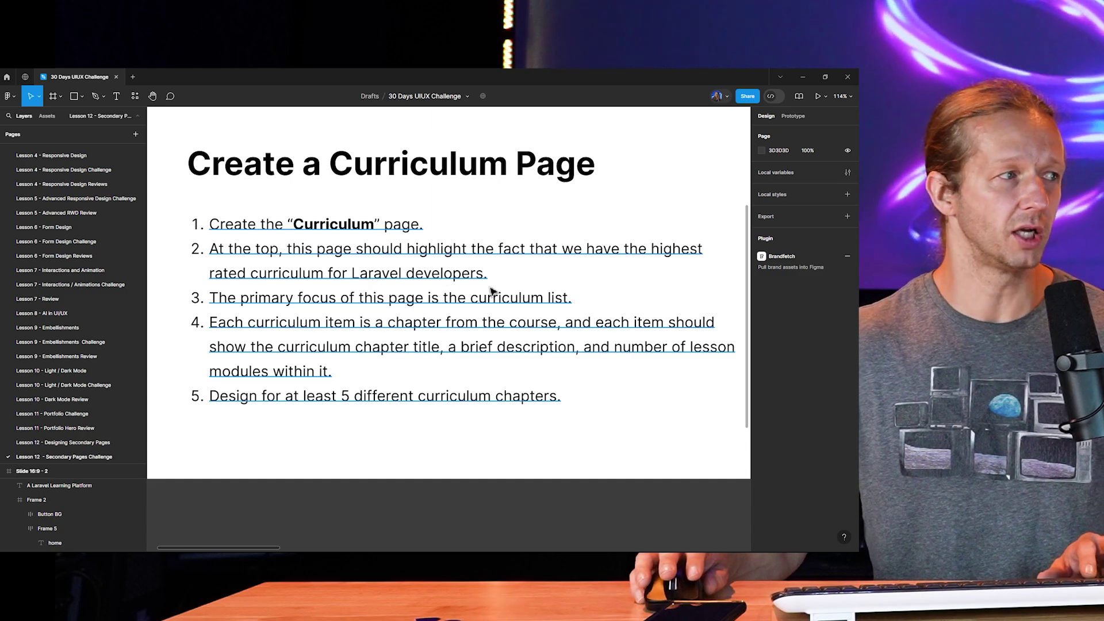
Step: Check the starter frame under YOUR WORK and the home design against the brief's curriculum list requirements
scroll(573, 307, down, 5)
drag(701, 315, 314, 291)
drag(534, 293, 242, 278)
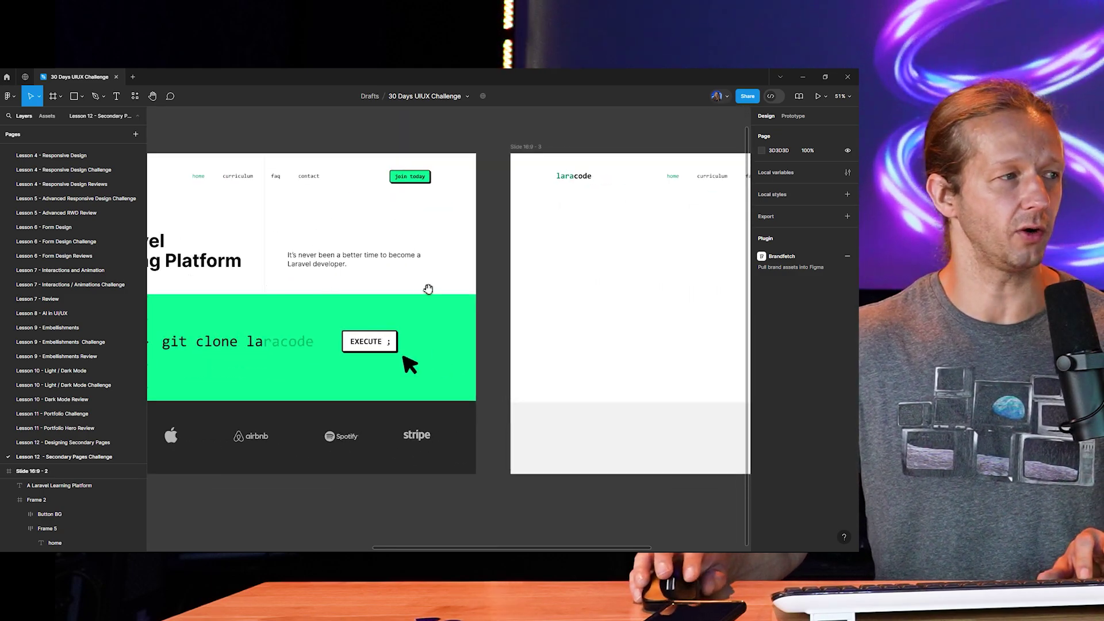
drag(665, 290, 528, 279)
scroll(529, 280, up, 2)
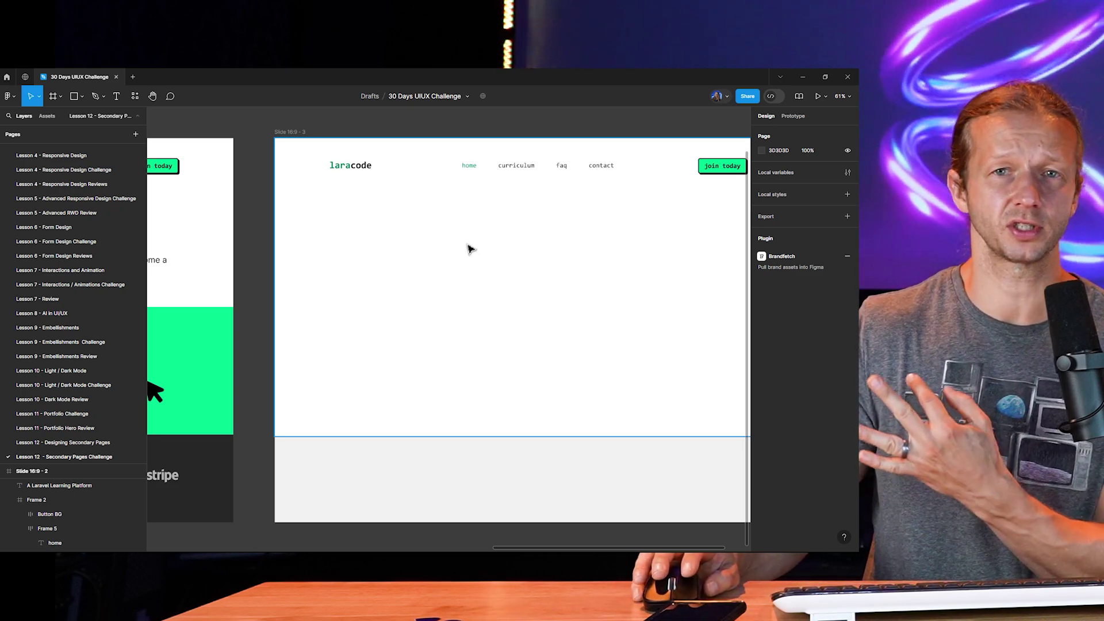
scroll(449, 273, down, 4)
scroll(439, 271, left, 10)
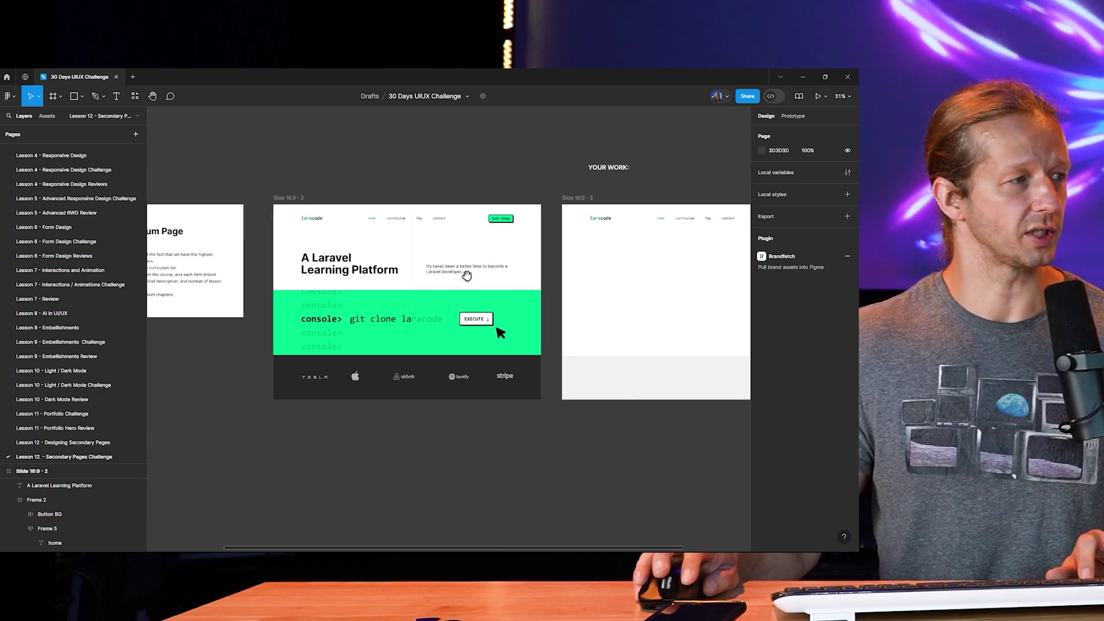
scroll(401, 271, up, 5)
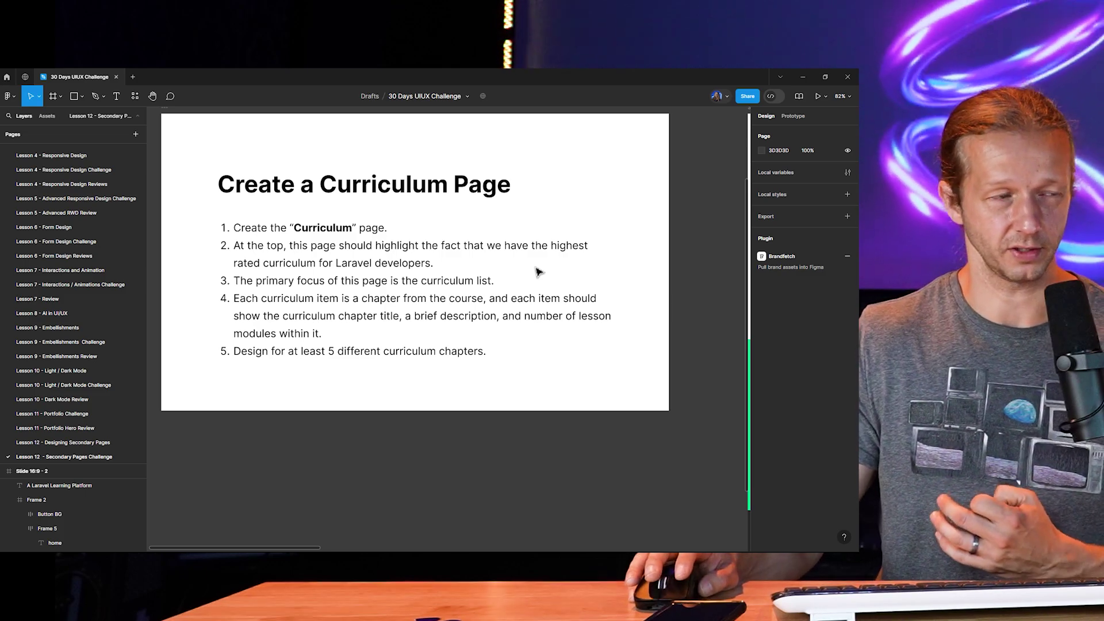
scroll(333, 294, up, 3)
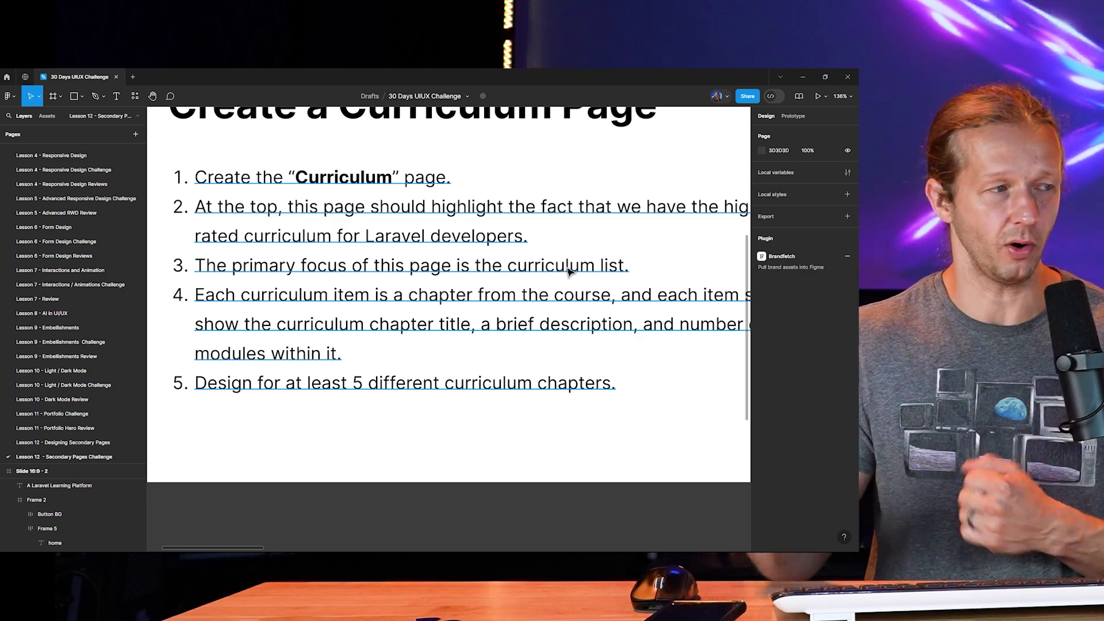
Step: Compare the Curriculum Page brief with the show list on the Lesson 12 - Designing Secondary Pages page
click(91, 443)
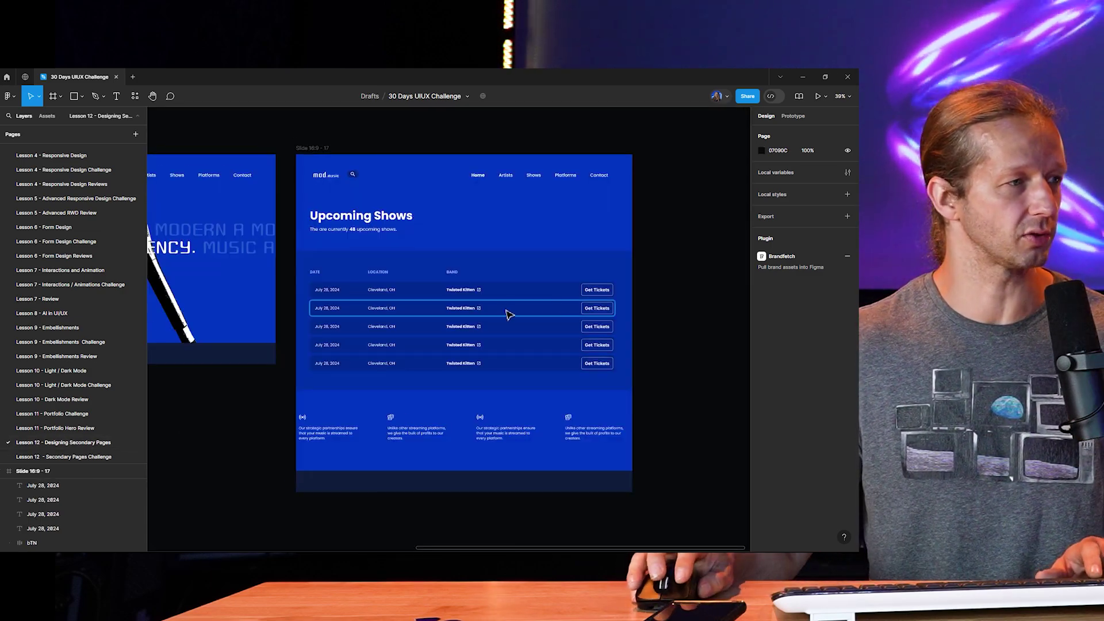
scroll(509, 314, up, 4)
click(97, 457)
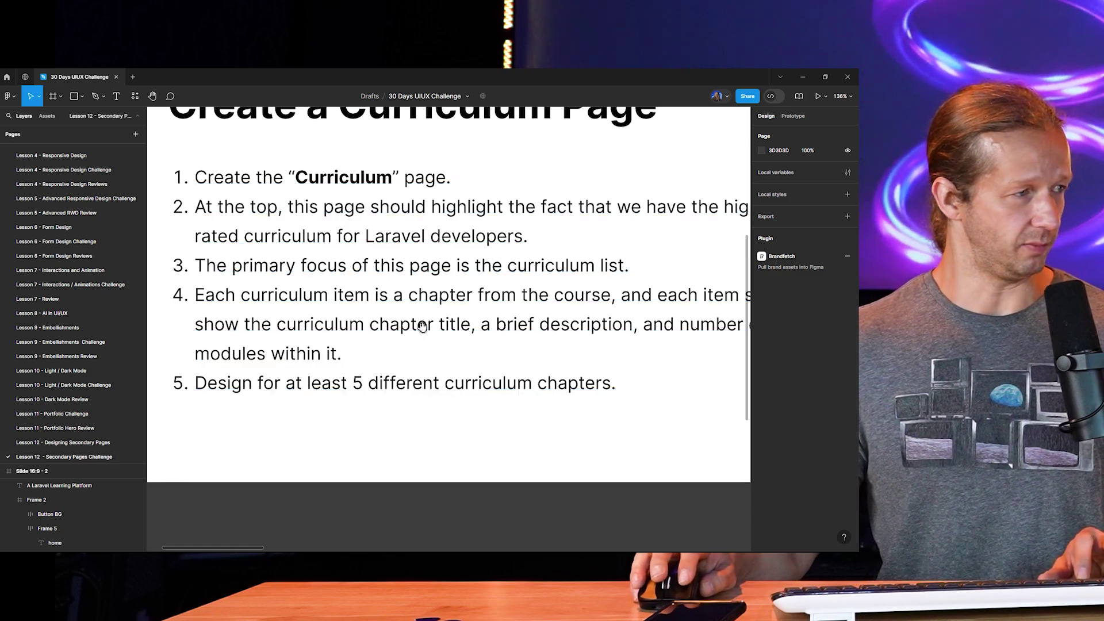
drag(426, 323, 380, 319)
scroll(427, 316, down, 1)
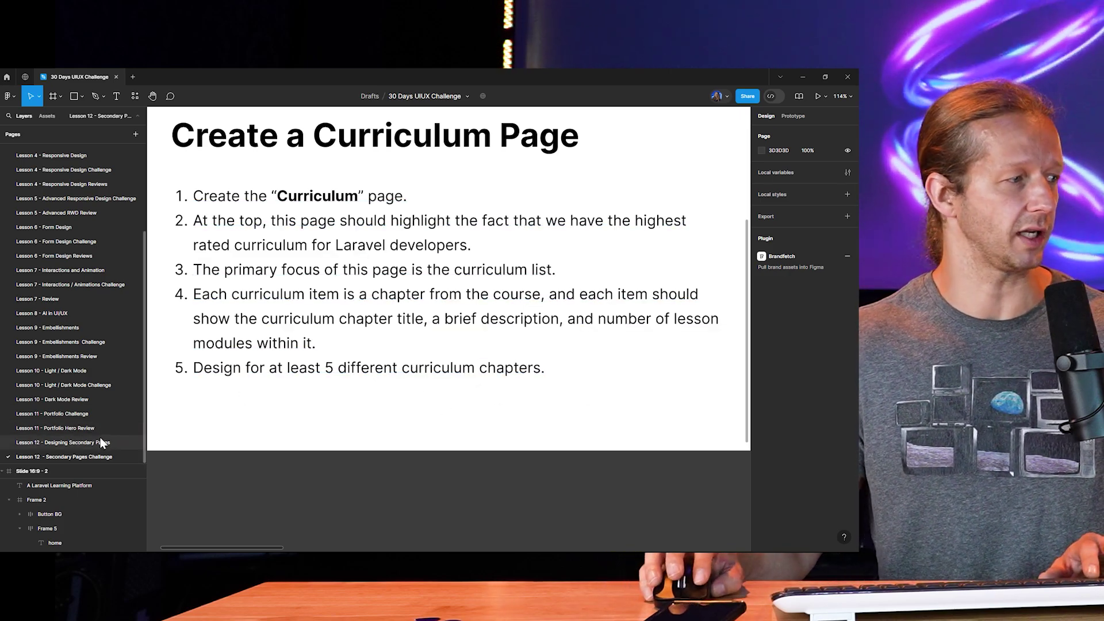
click(95, 442)
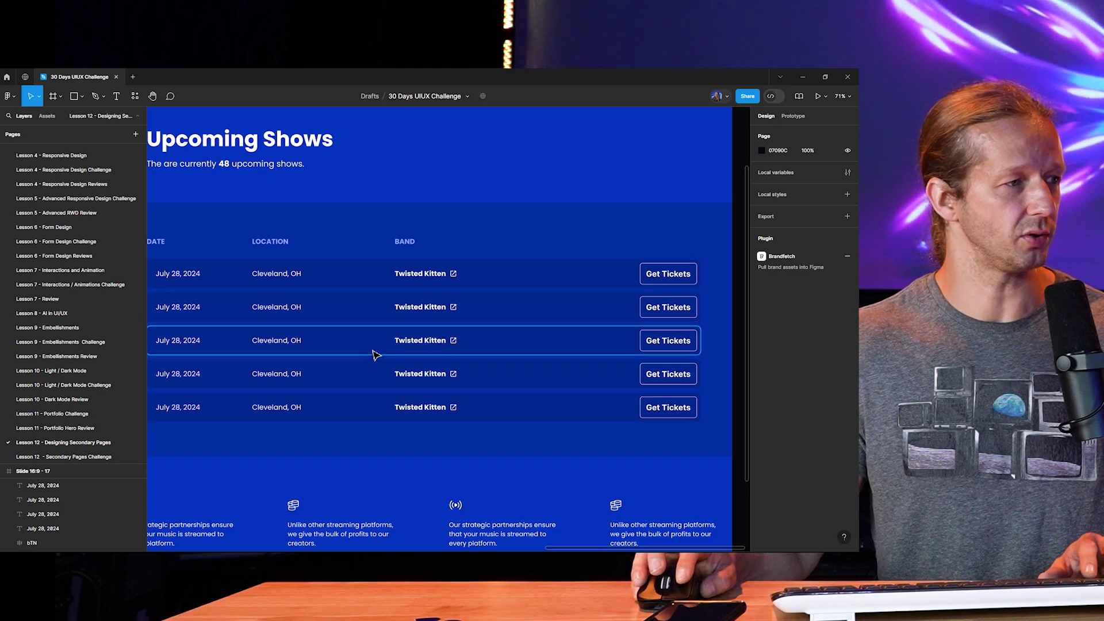
click(54, 458)
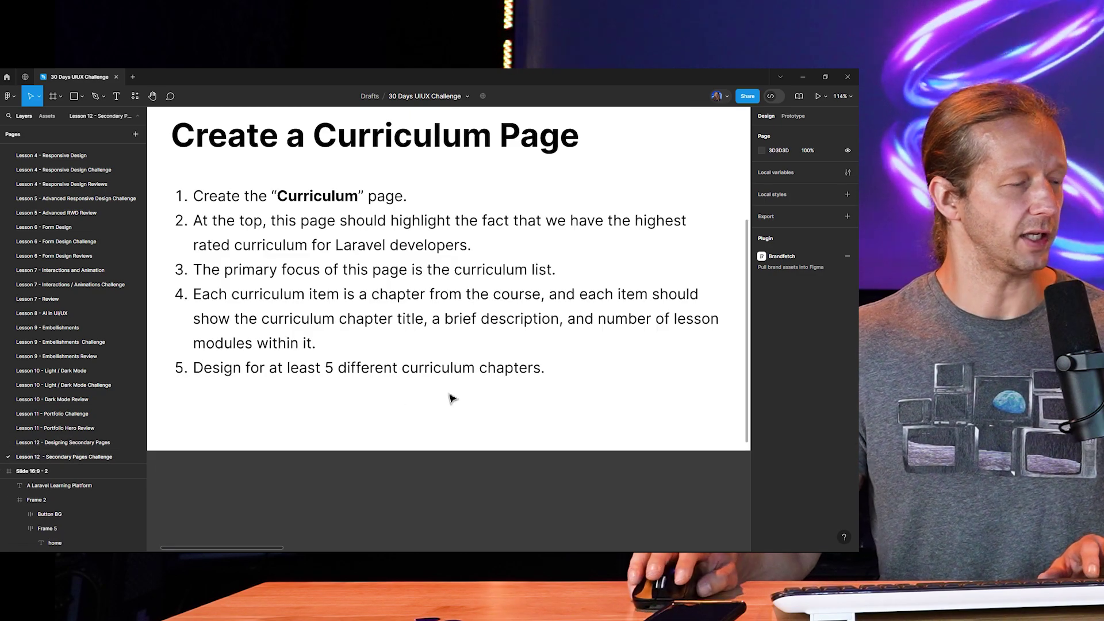
Step: Review the laracode home design's layout and style beside the starter frame as the reference for the Curriculum page
scroll(451, 397, down, 5)
scroll(493, 387, right, 2)
scroll(534, 344, right, 10)
scroll(517, 322, down, 2)
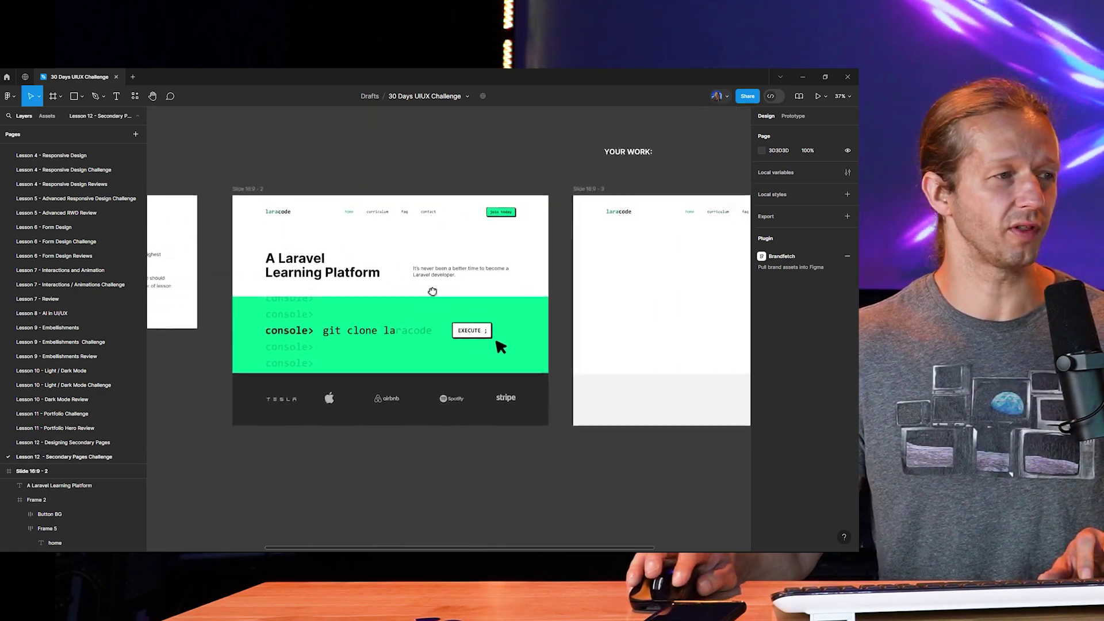
scroll(337, 240, up, 2)
drag(370, 273, 716, 270)
drag(544, 275, 422, 285)
scroll(421, 285, right, 5)
scroll(481, 296, left, 6)
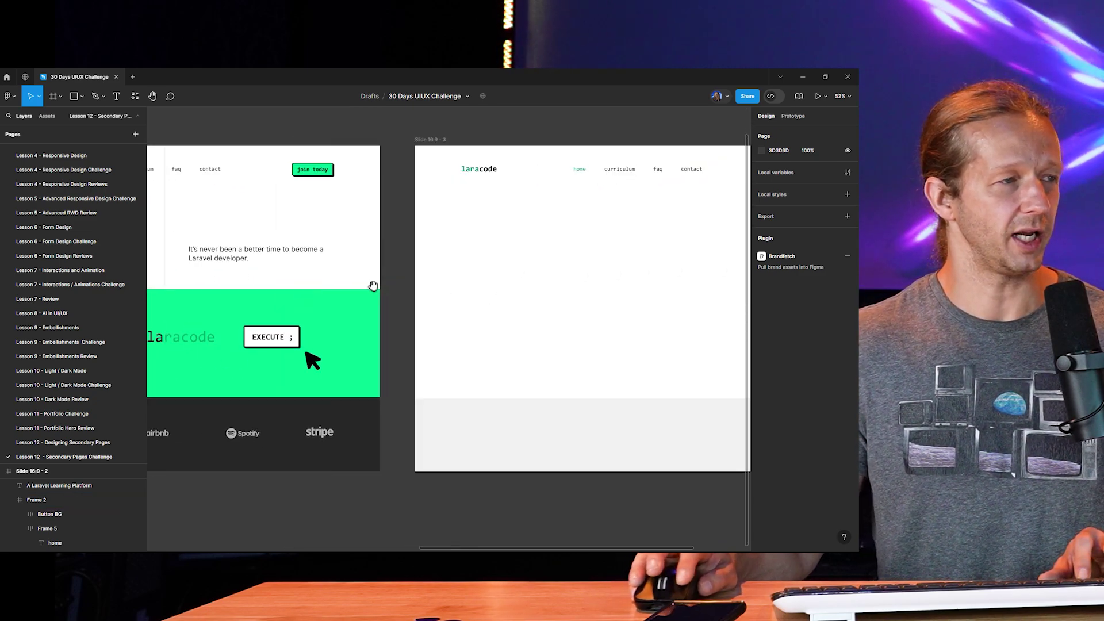
scroll(574, 305, left, 2)
scroll(489, 325, up, 2)
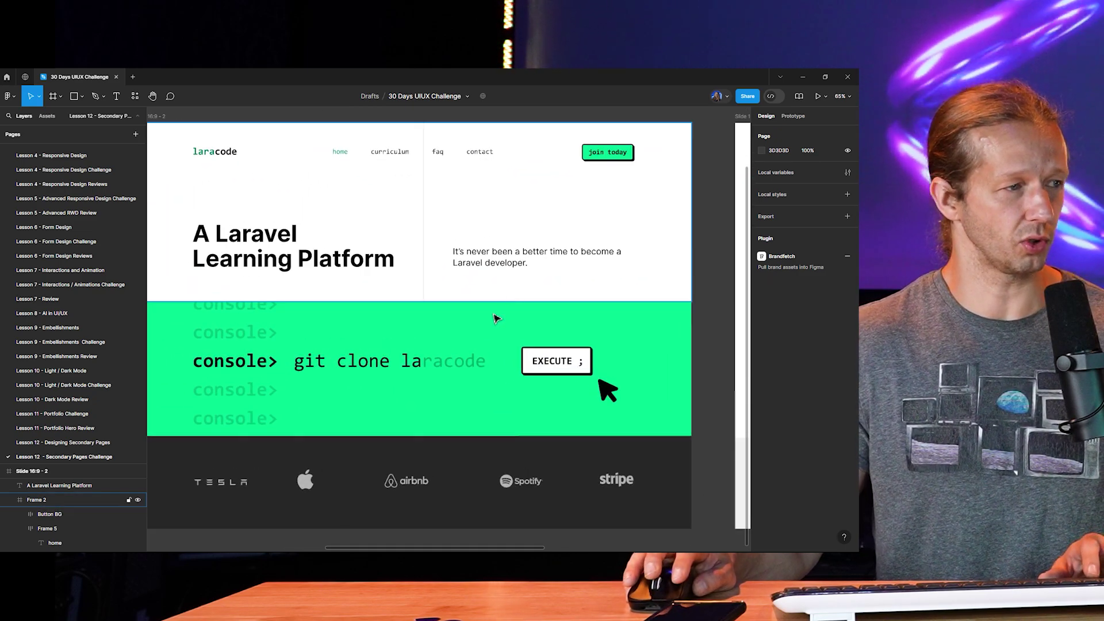
Step: Examine the starter frame's navigation and empty content area in relation to the home design
scroll(501, 325, down, 2)
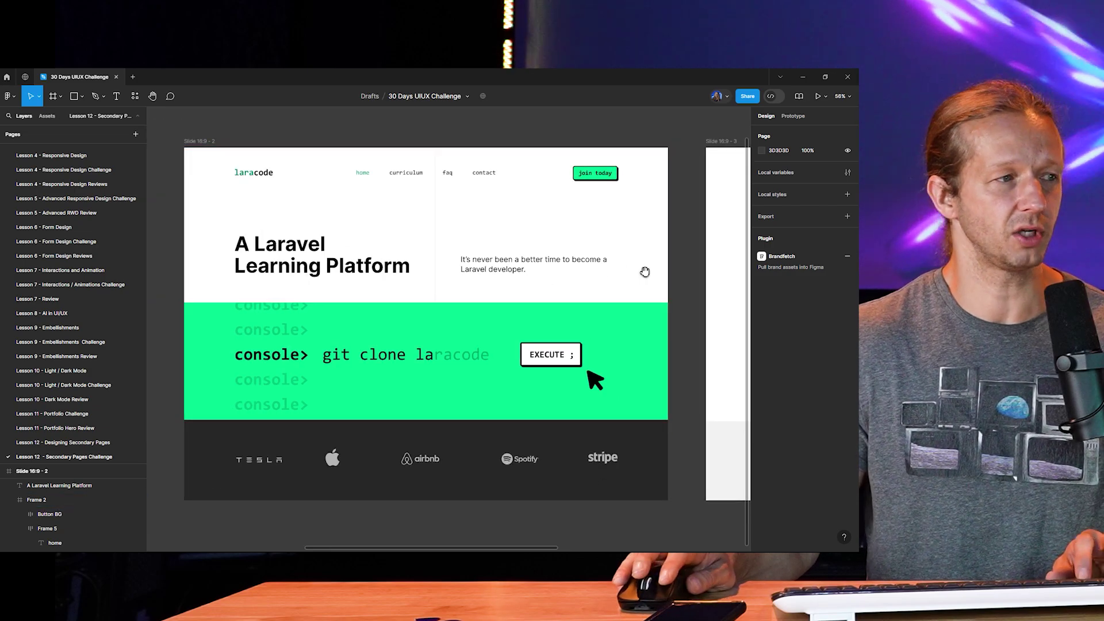
scroll(325, 267, right, 5)
drag(612, 279, 711, 269)
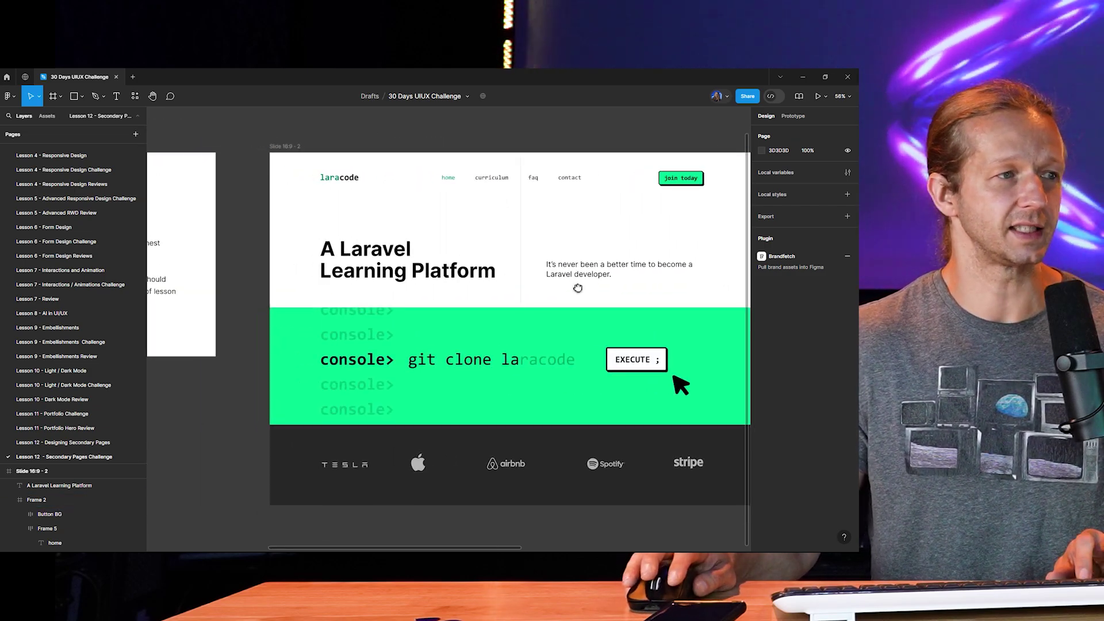
drag(577, 287, 520, 282)
drag(687, 291, 193, 277)
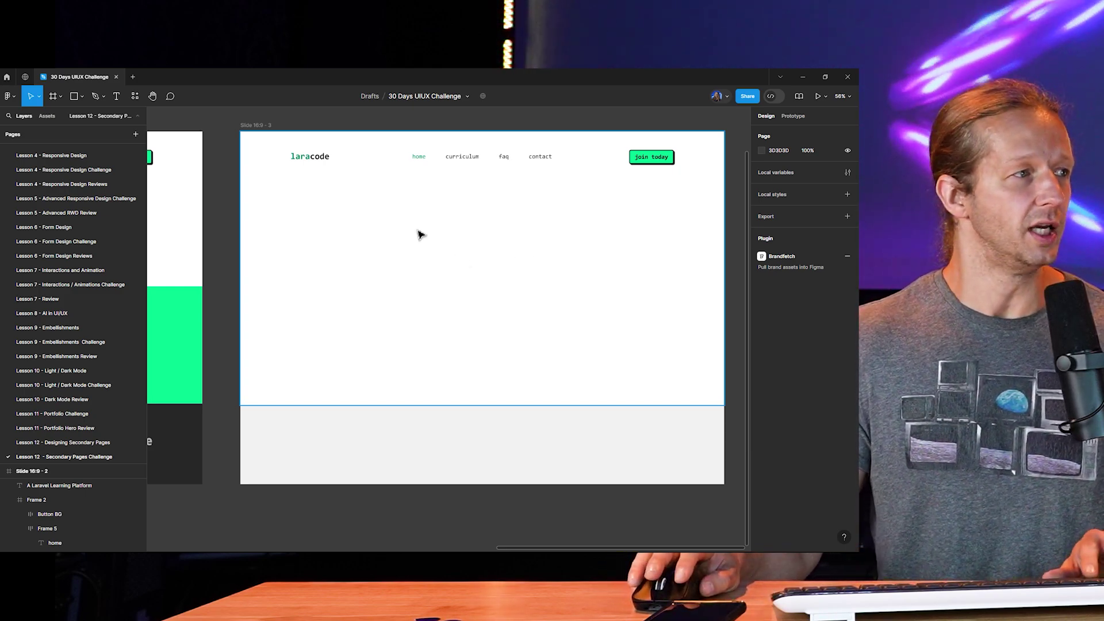
scroll(419, 234, down, 5)
scroll(419, 234, up, 5)
scroll(494, 236, down, 2)
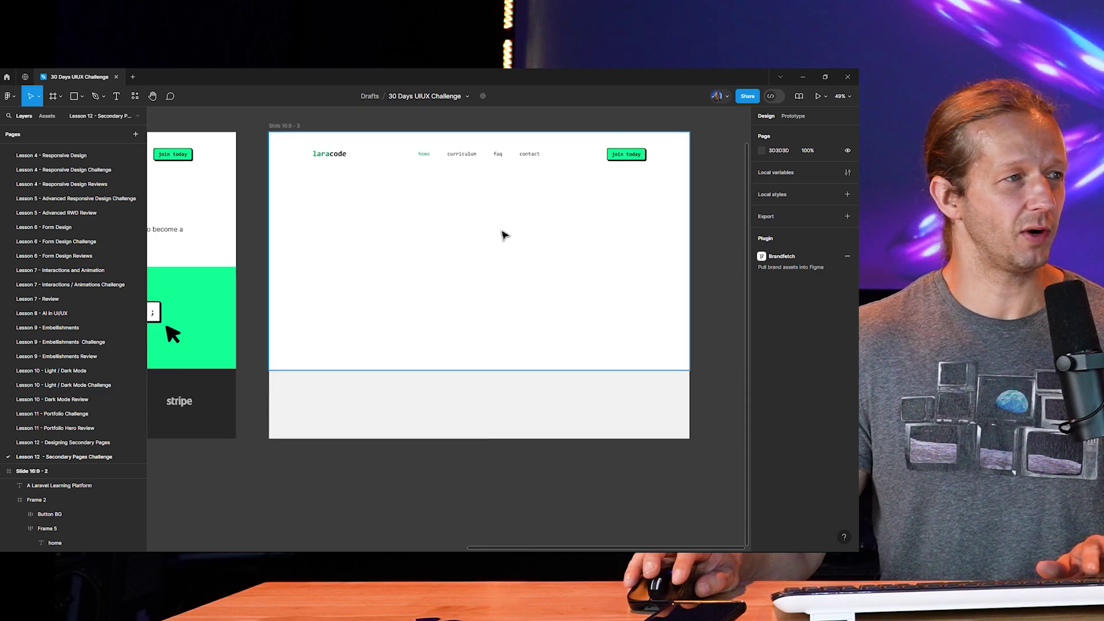
drag(523, 236, 522, 246)
scroll(545, 254, down, 1)
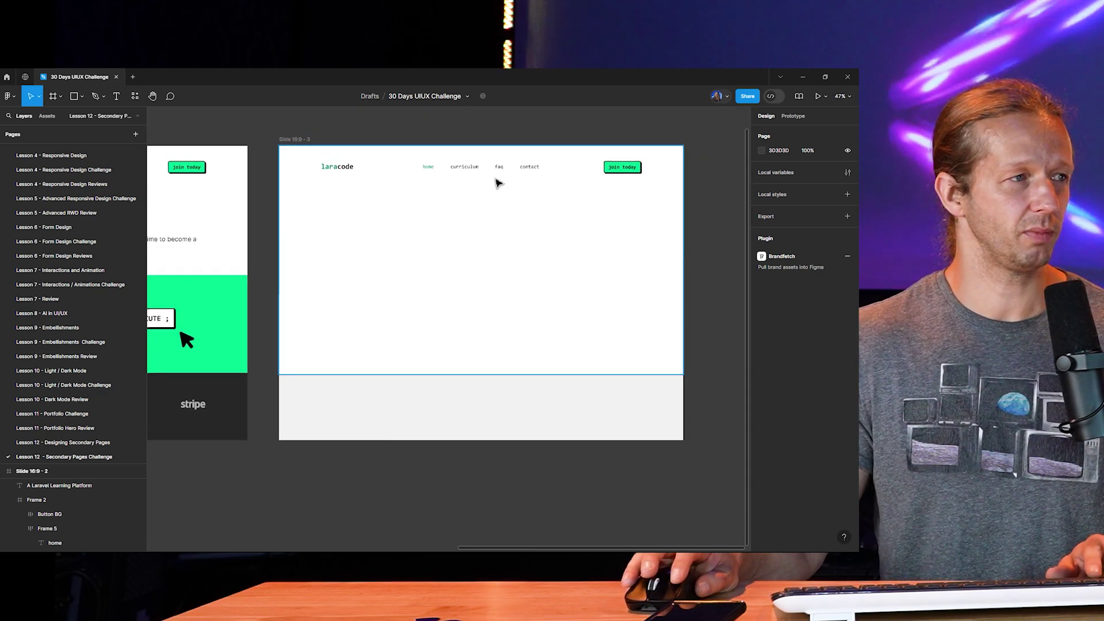